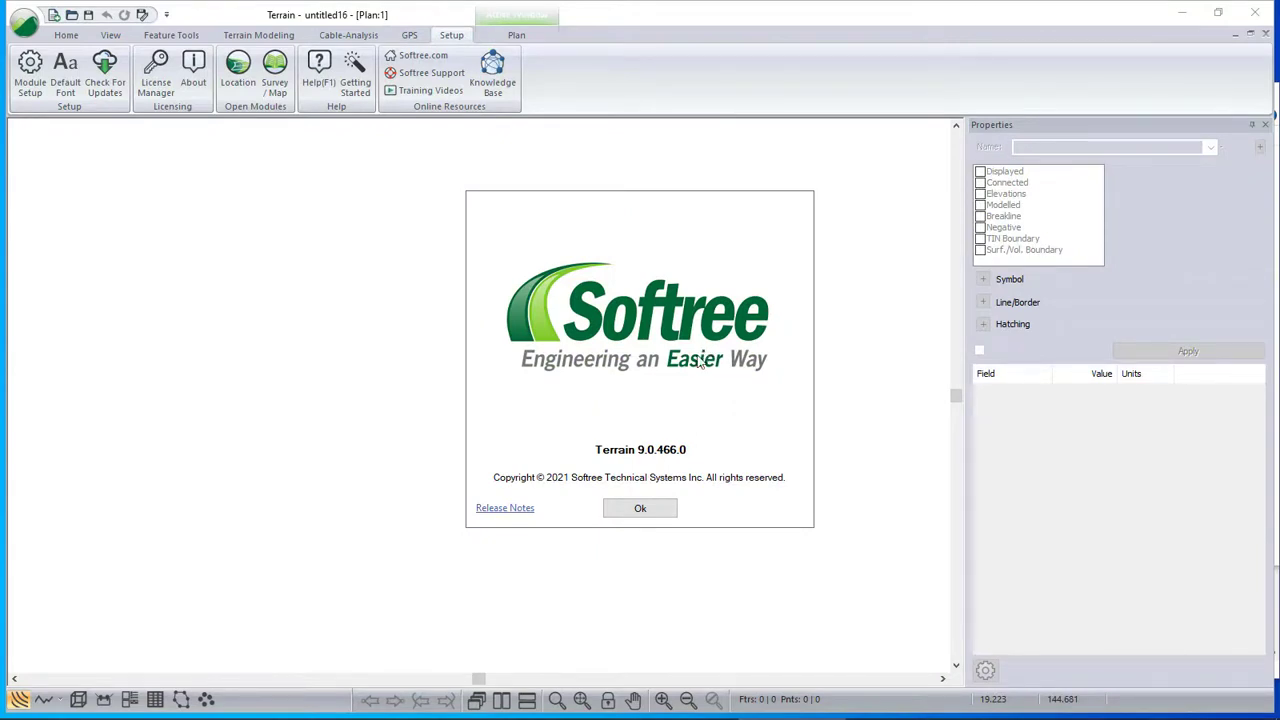
Import the AutoCAD drawing km0 to km1.dwg from the RoadSurvey folder with the default import options and 3D points
left_click(640, 508)
left_click(24, 22)
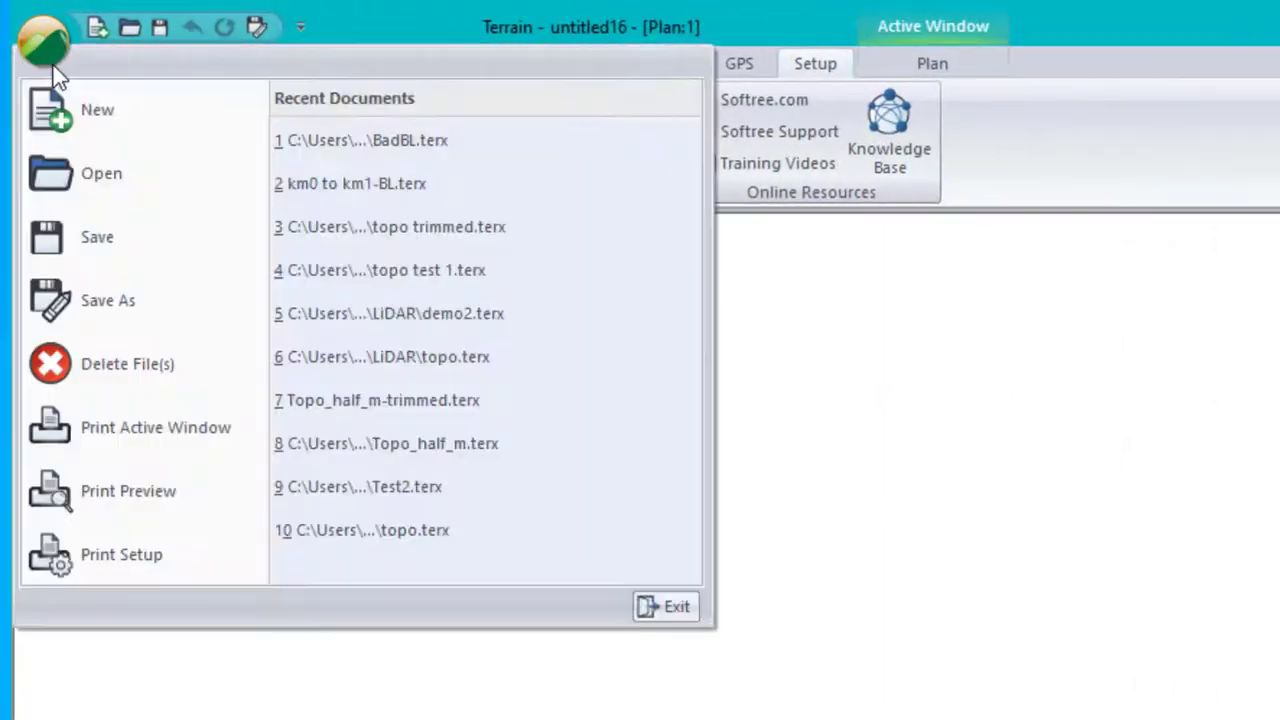
left_click(95, 172)
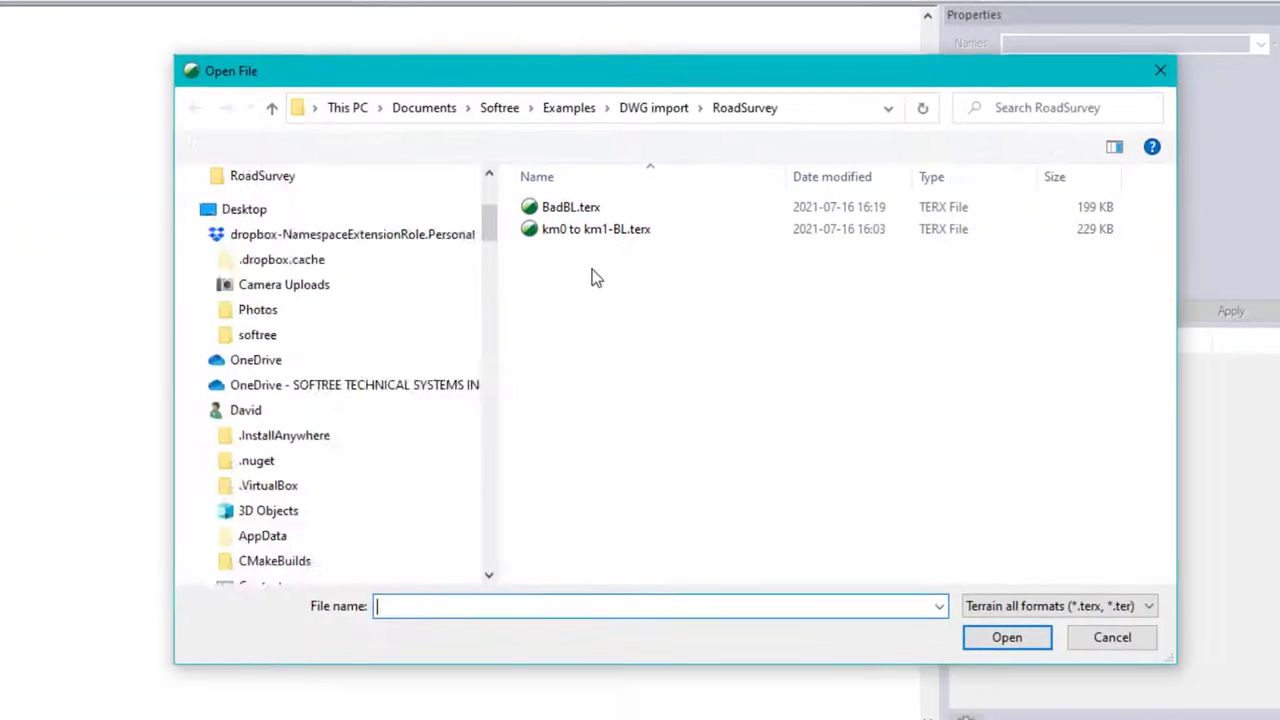
left_click(1060, 605)
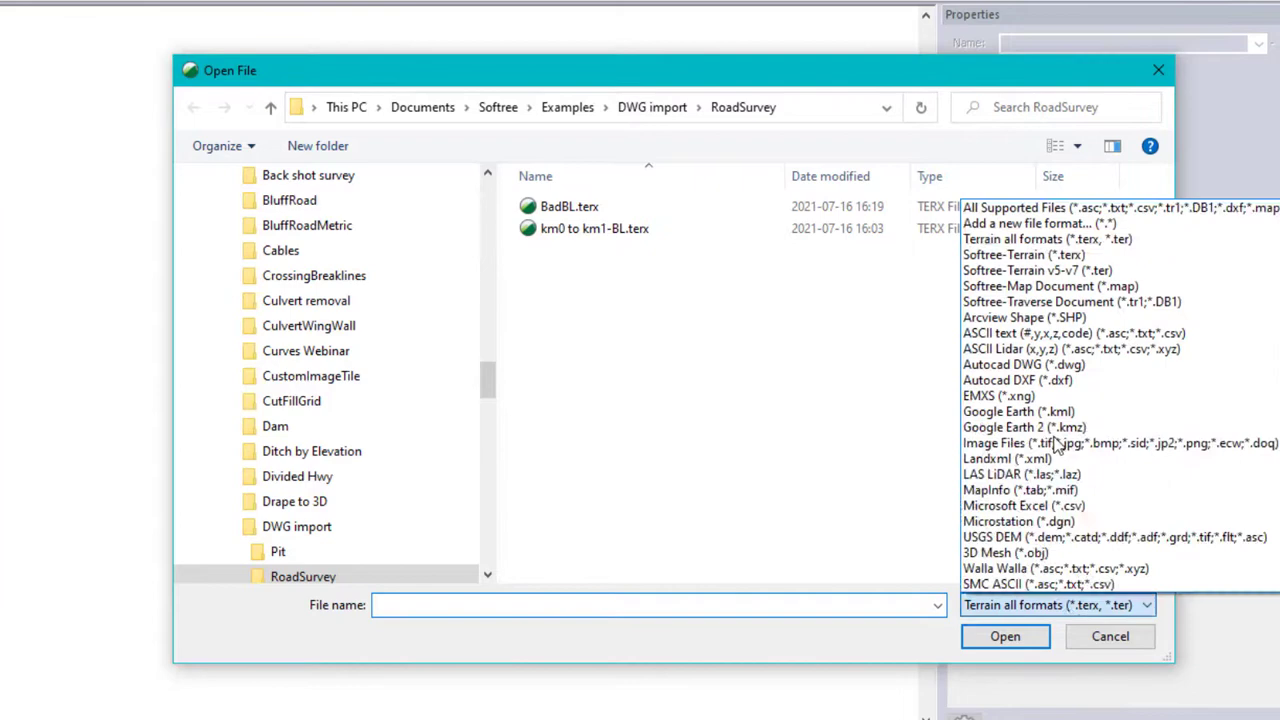
left_click(1040, 365)
left_click(586, 207)
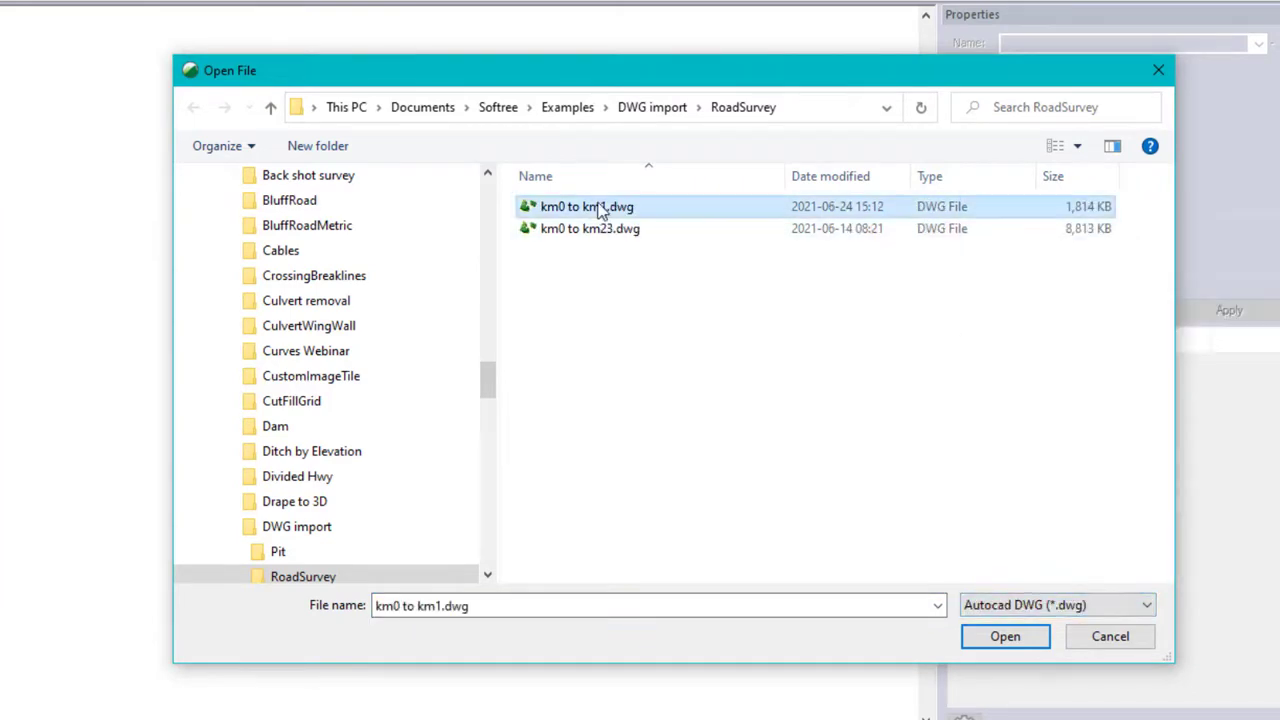
left_click(1000, 640)
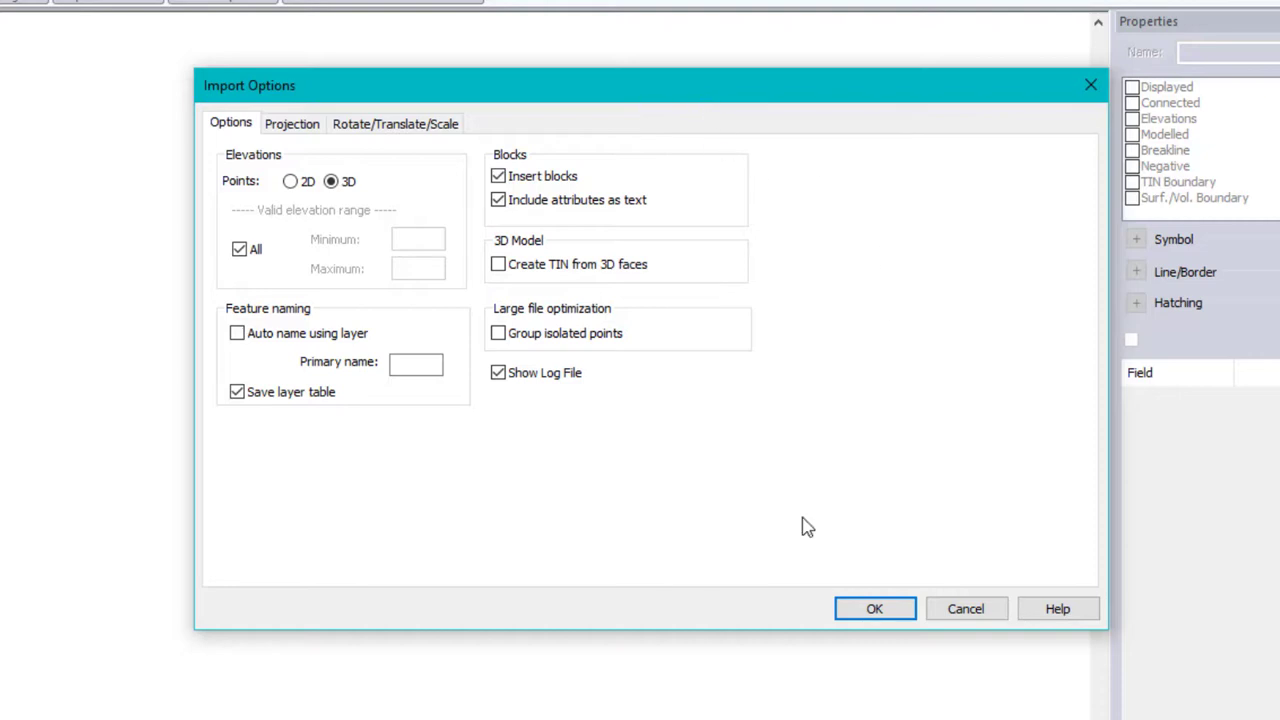
left_click(866, 610)
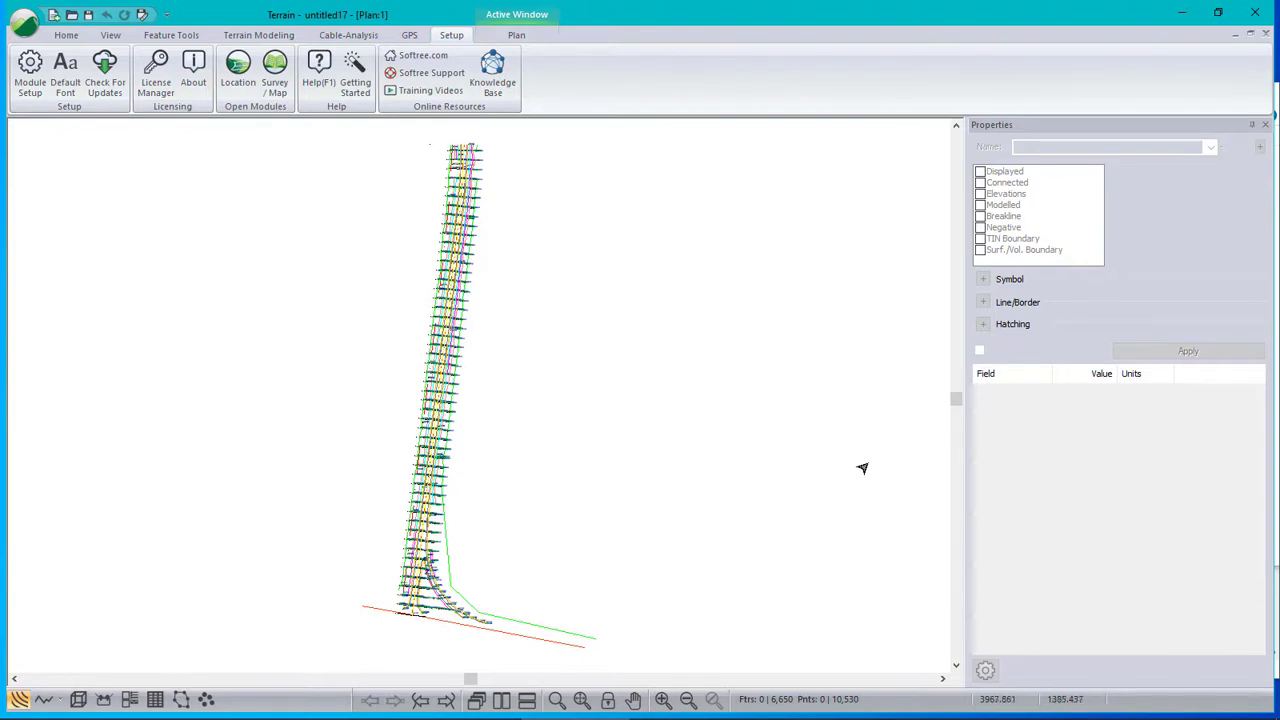
Generate a TIN that includes all triangle side lengths, with major and minor contours turned off
left_click(278, 38)
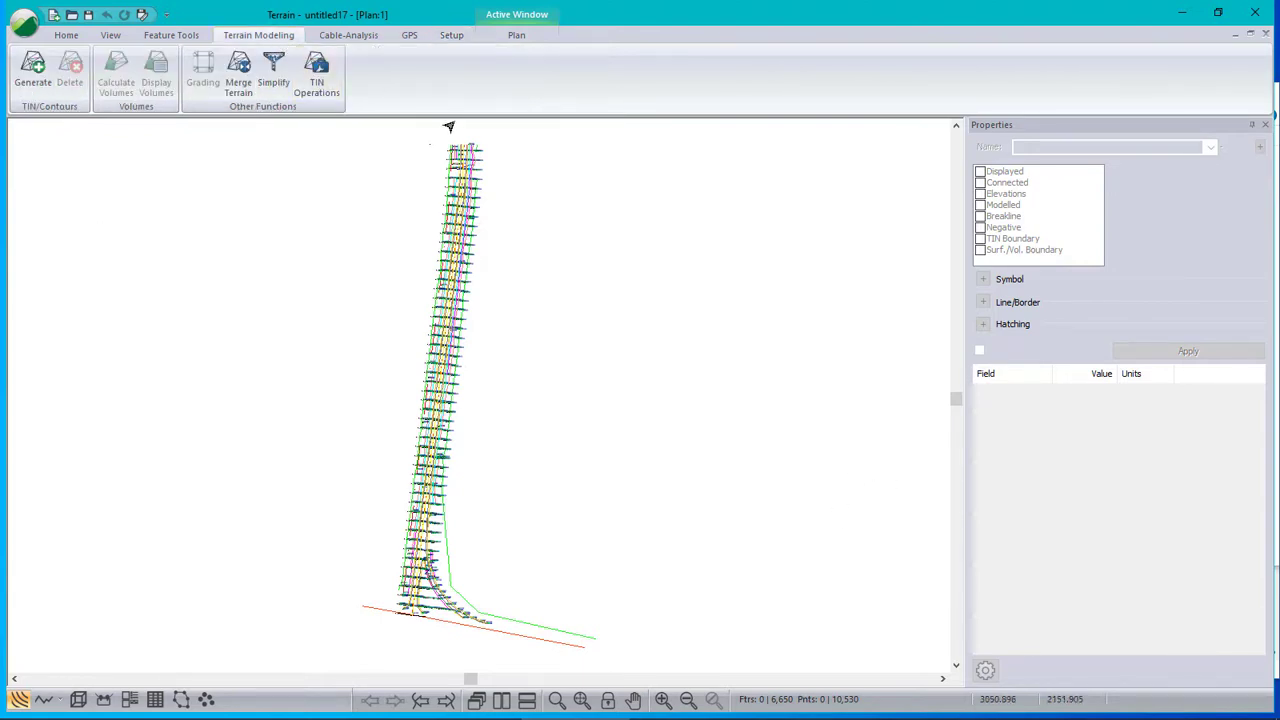
left_click(33, 70)
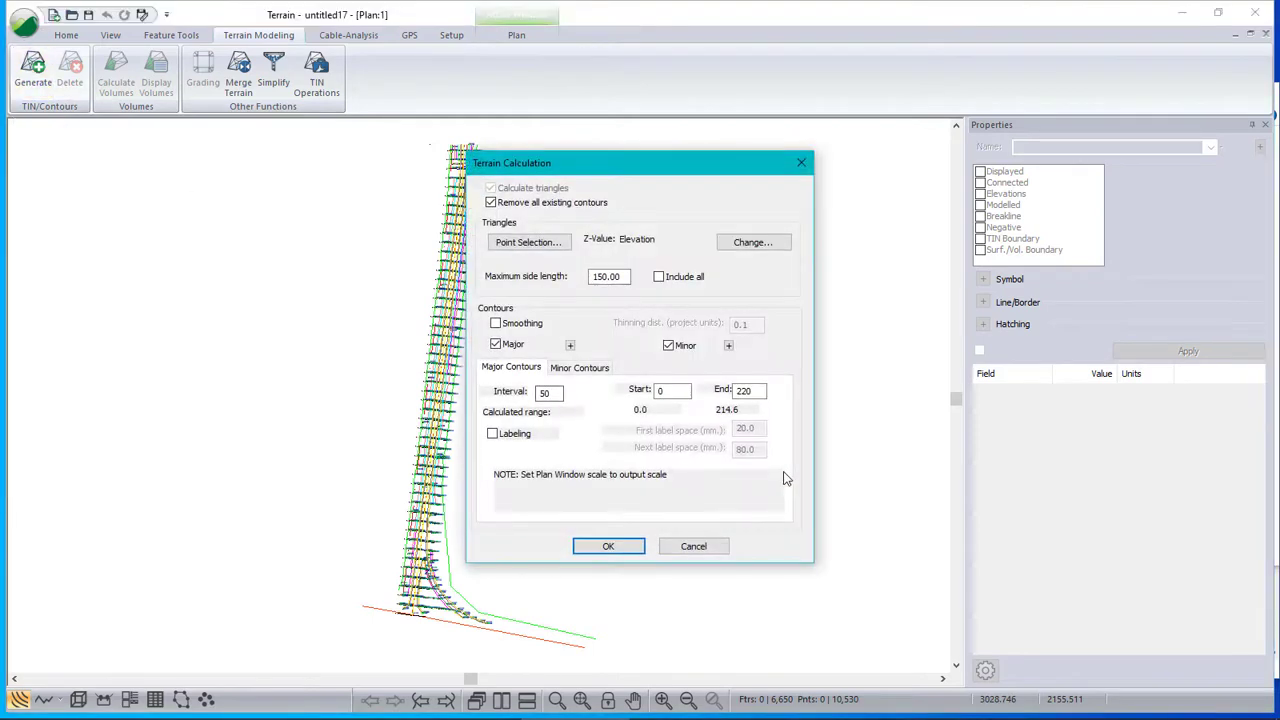
left_click(660, 277)
left_click(495, 344)
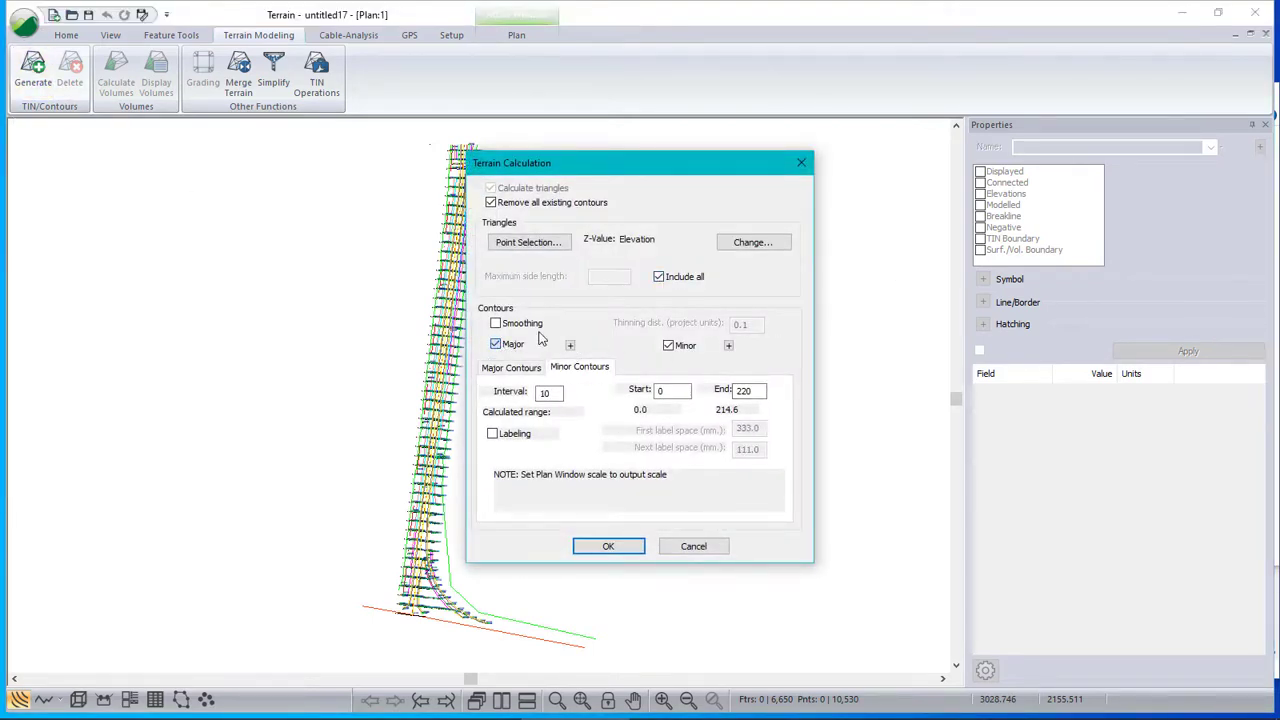
left_click(668, 346)
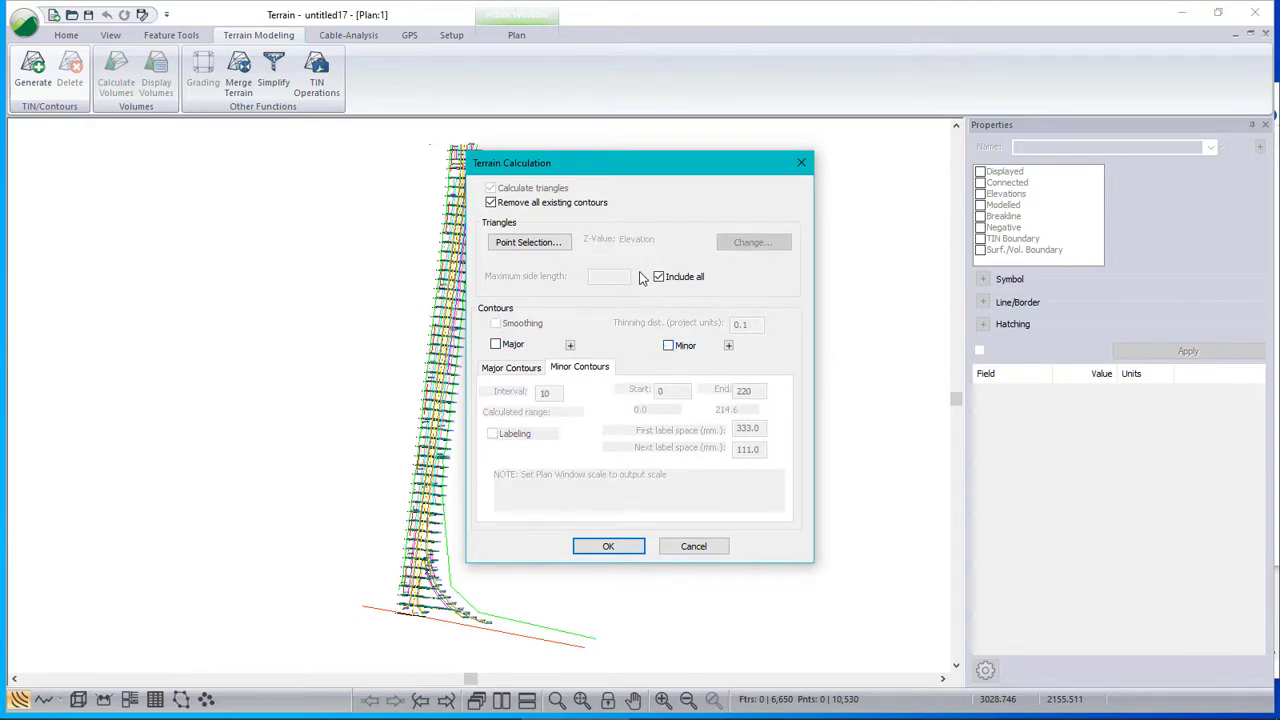
left_click(606, 546)
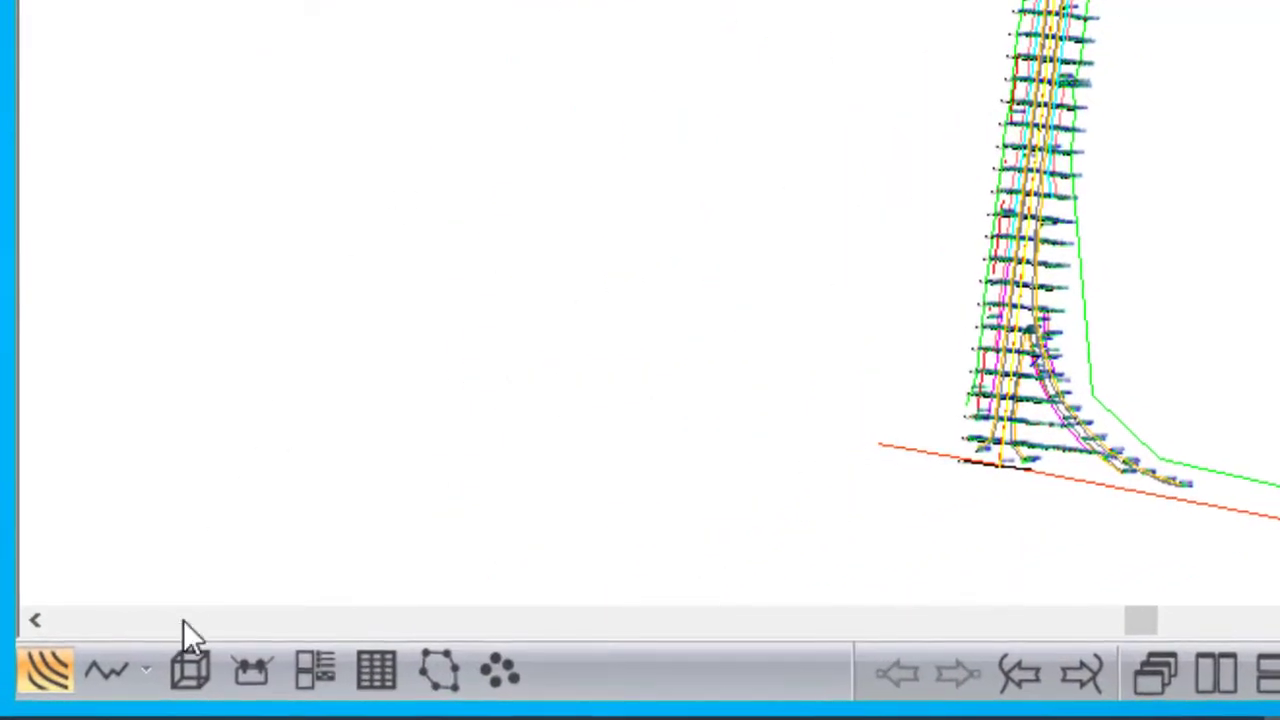
Open the 3D view and examine the generated terrain surface from the side
left_click(183, 674)
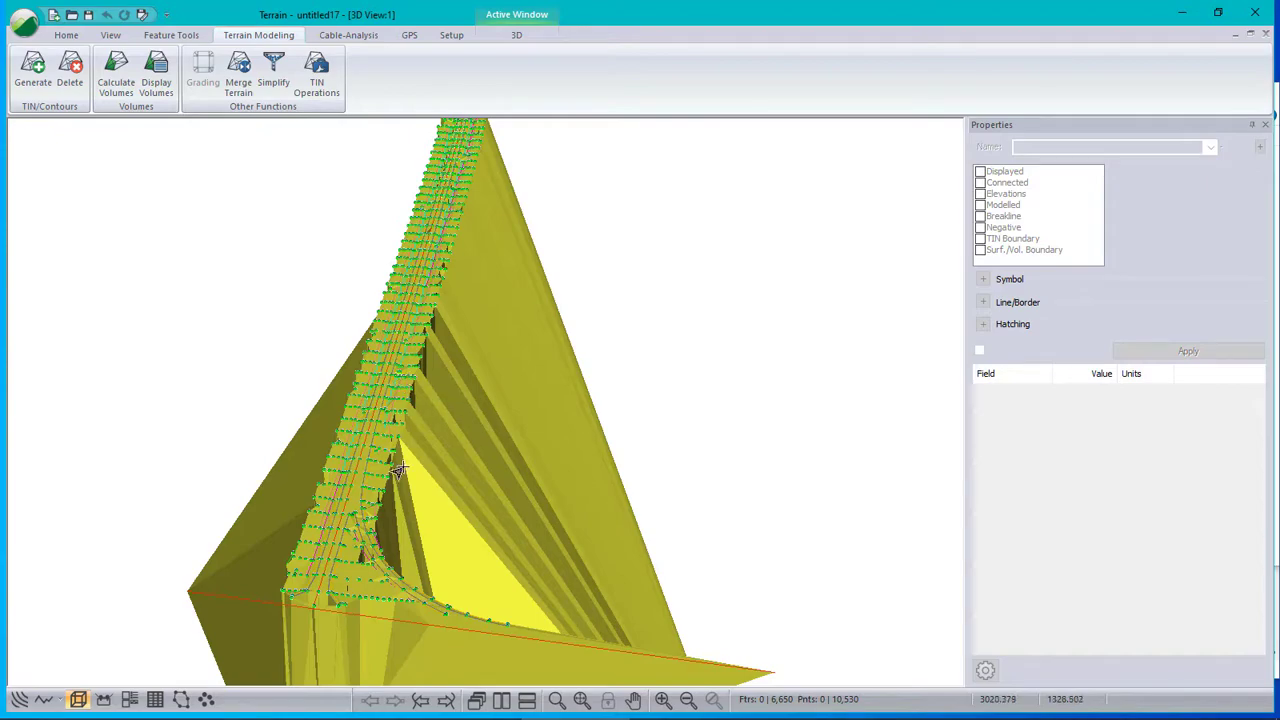
middle_click_drag(343, 557, 515, 609)
middle_click_drag(605, 662, 608, 677)
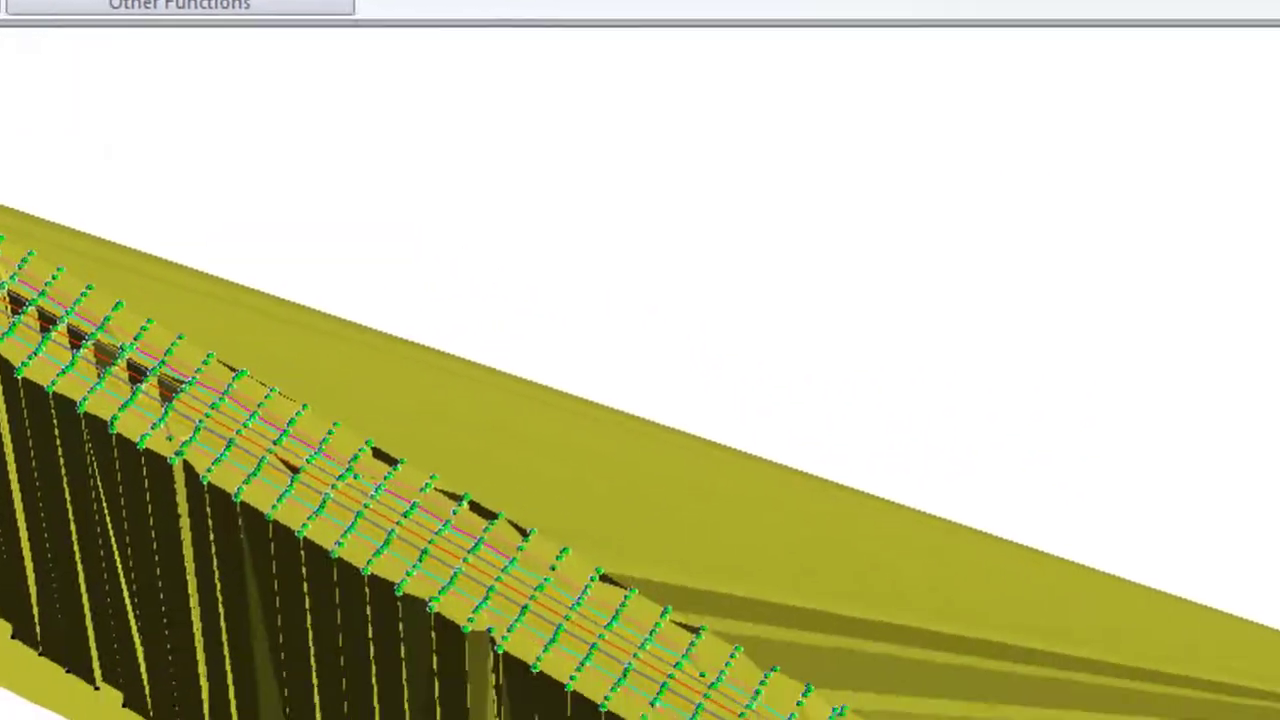
Delete the terrain model and update the 3D display lists
left_click(147, 140)
left_click(610, 334)
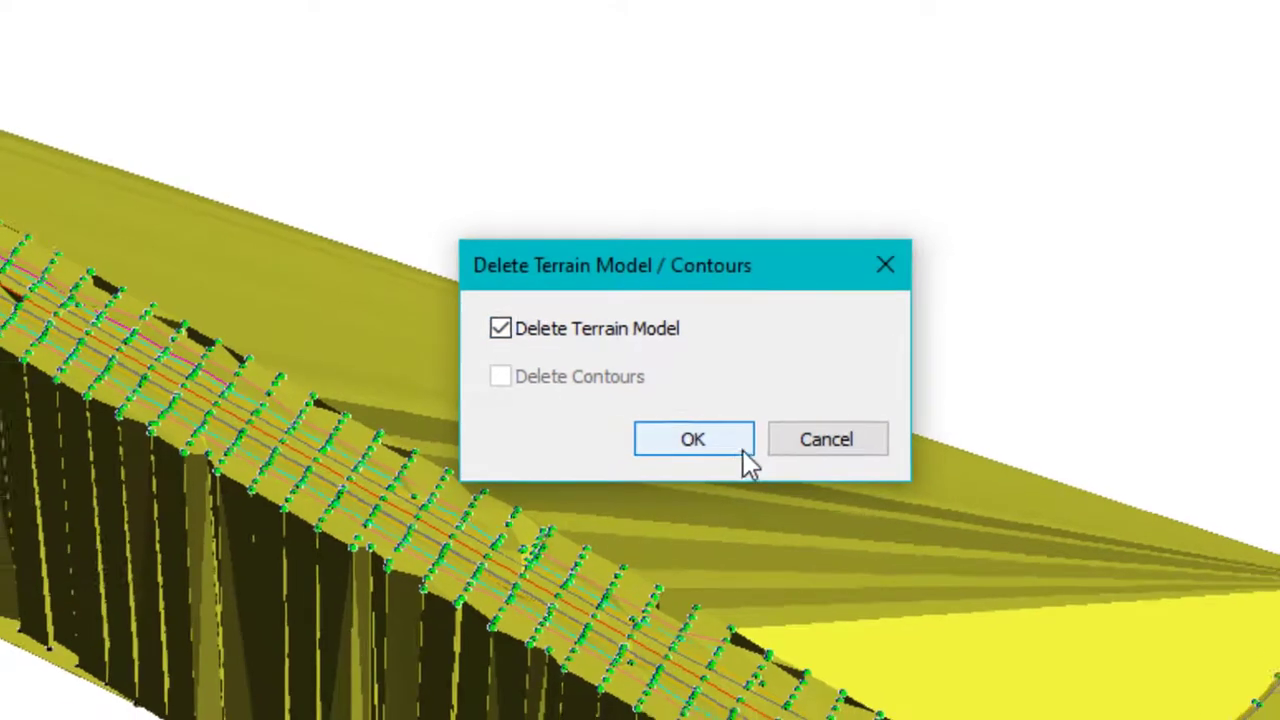
left_click(743, 450)
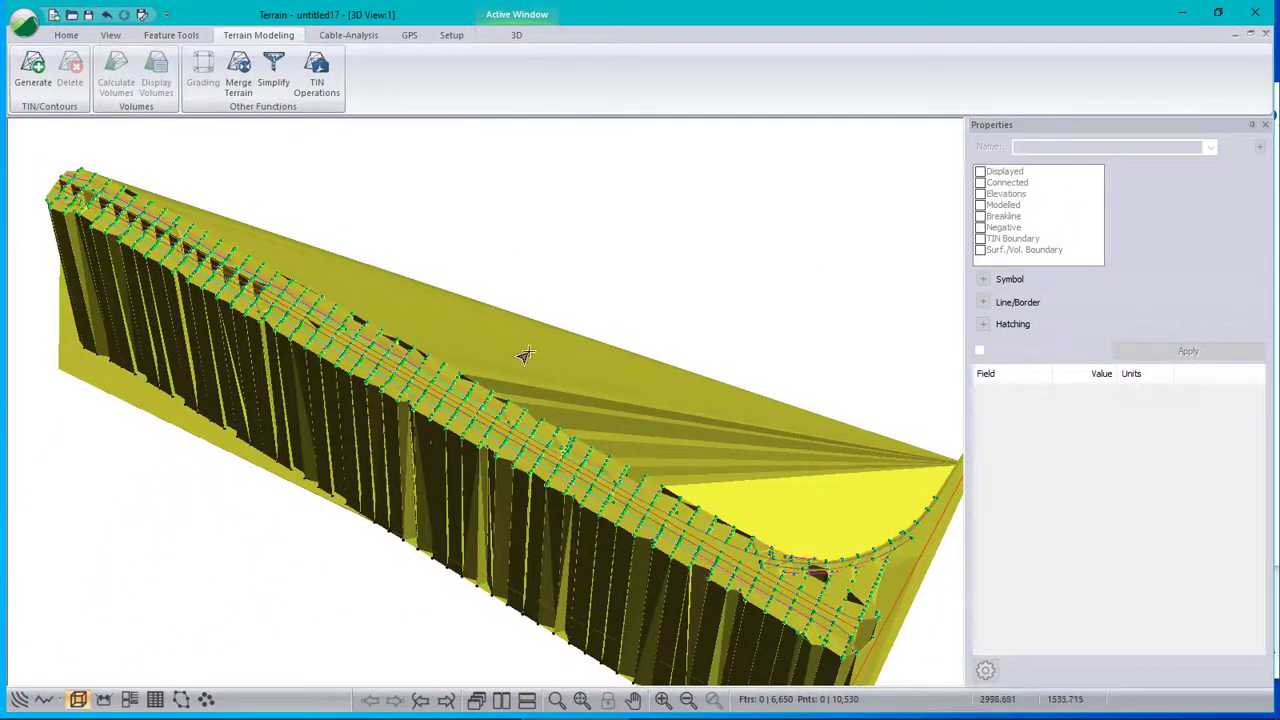
right_click(525, 355)
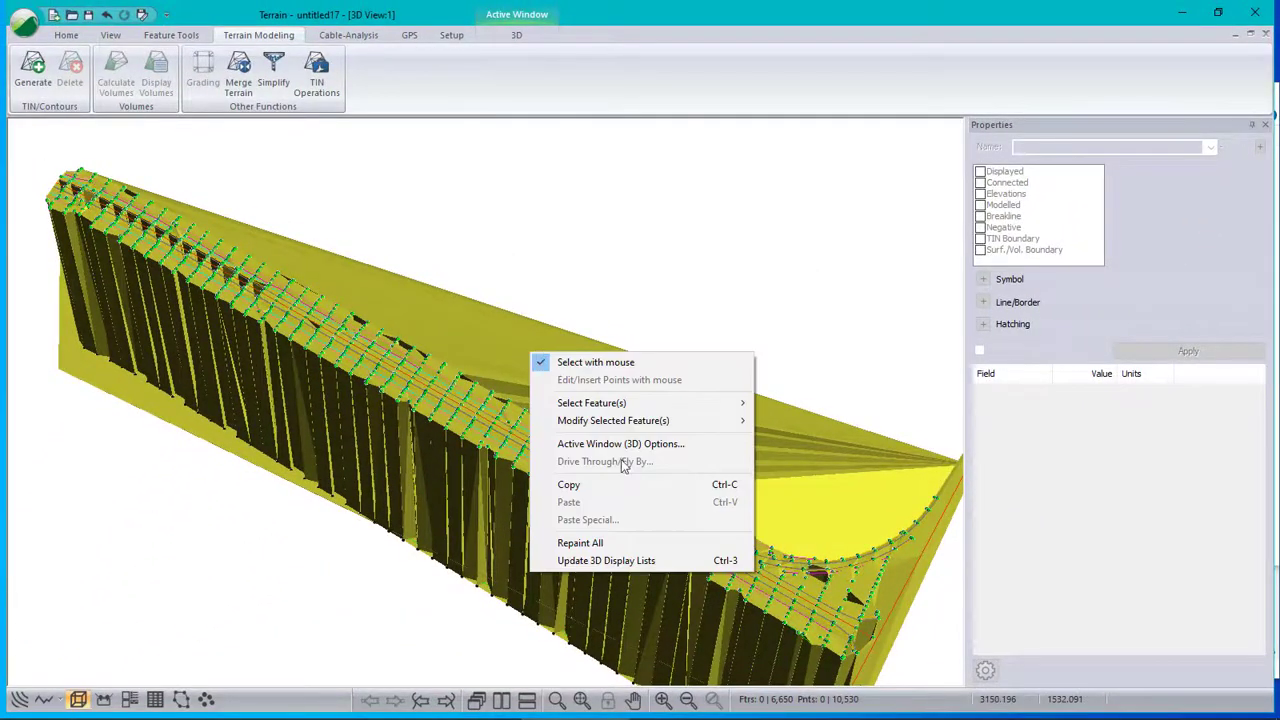
left_click(636, 566)
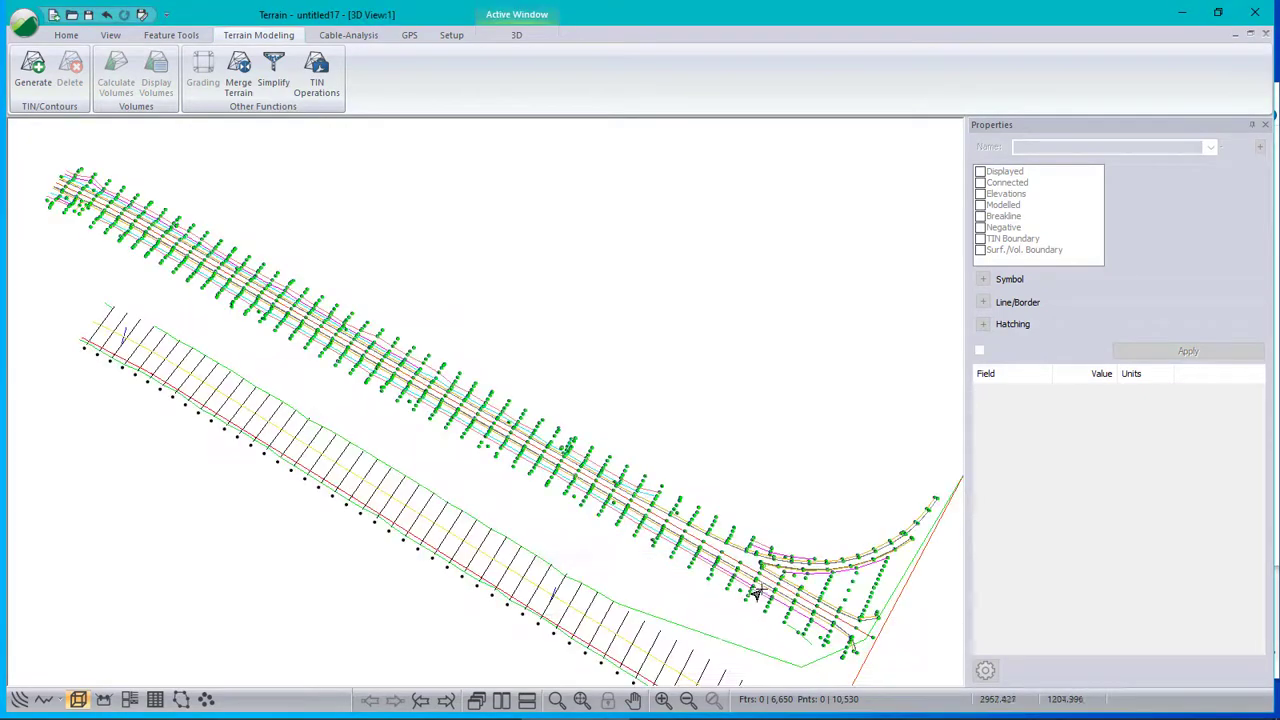
Inspect the lower group of lines in 3D and select the overhead cables feature to check its elevation
middle_click_drag(634, 560, 657, 508)
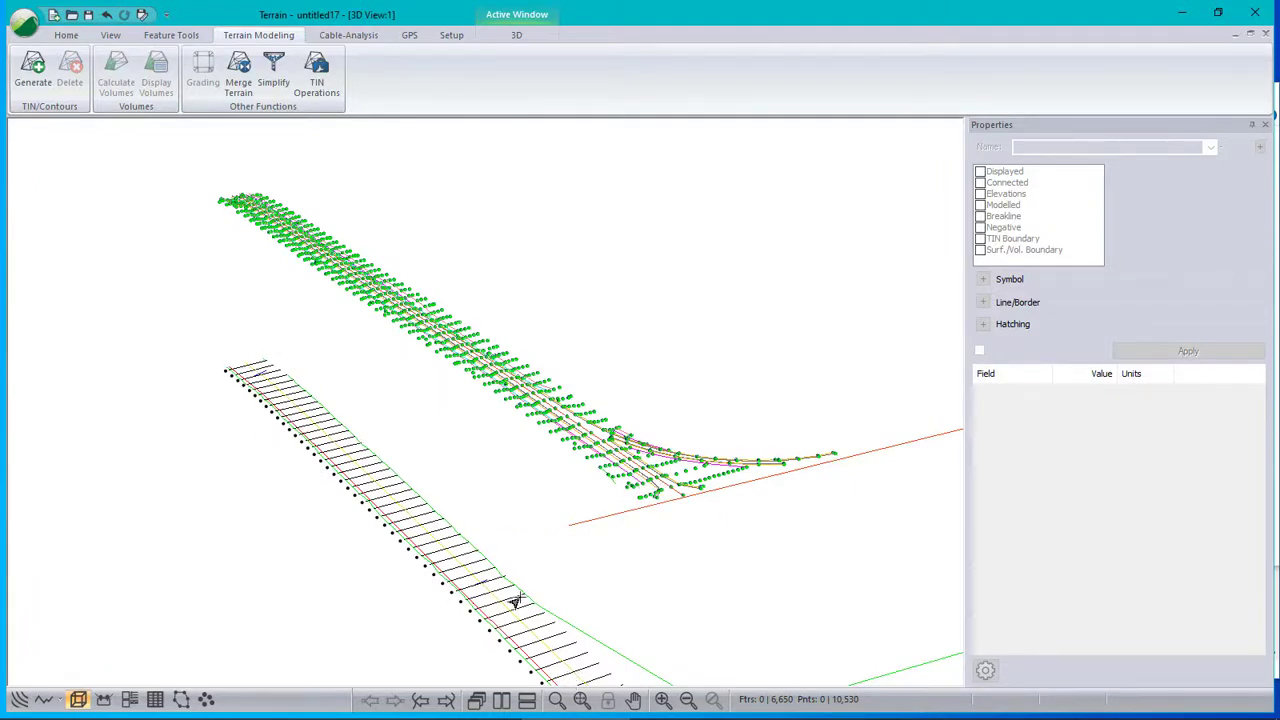
middle_click_drag(482, 590, 423, 480)
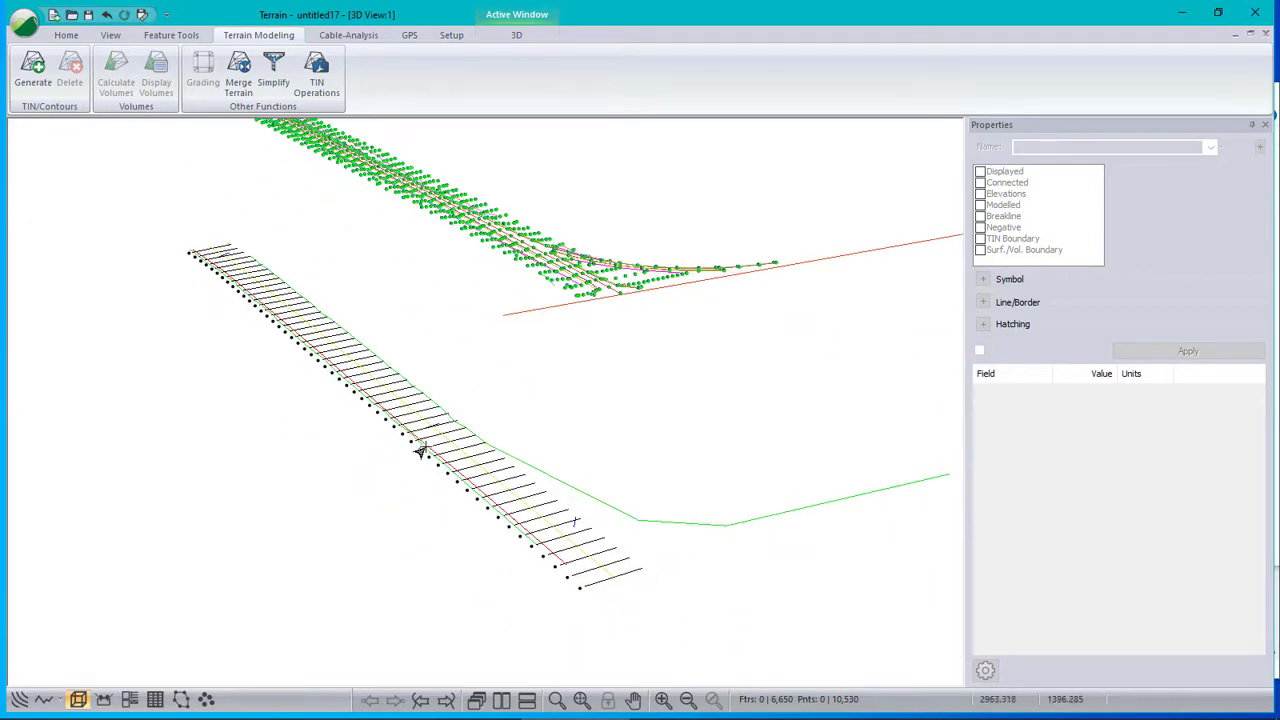
left_click(586, 488)
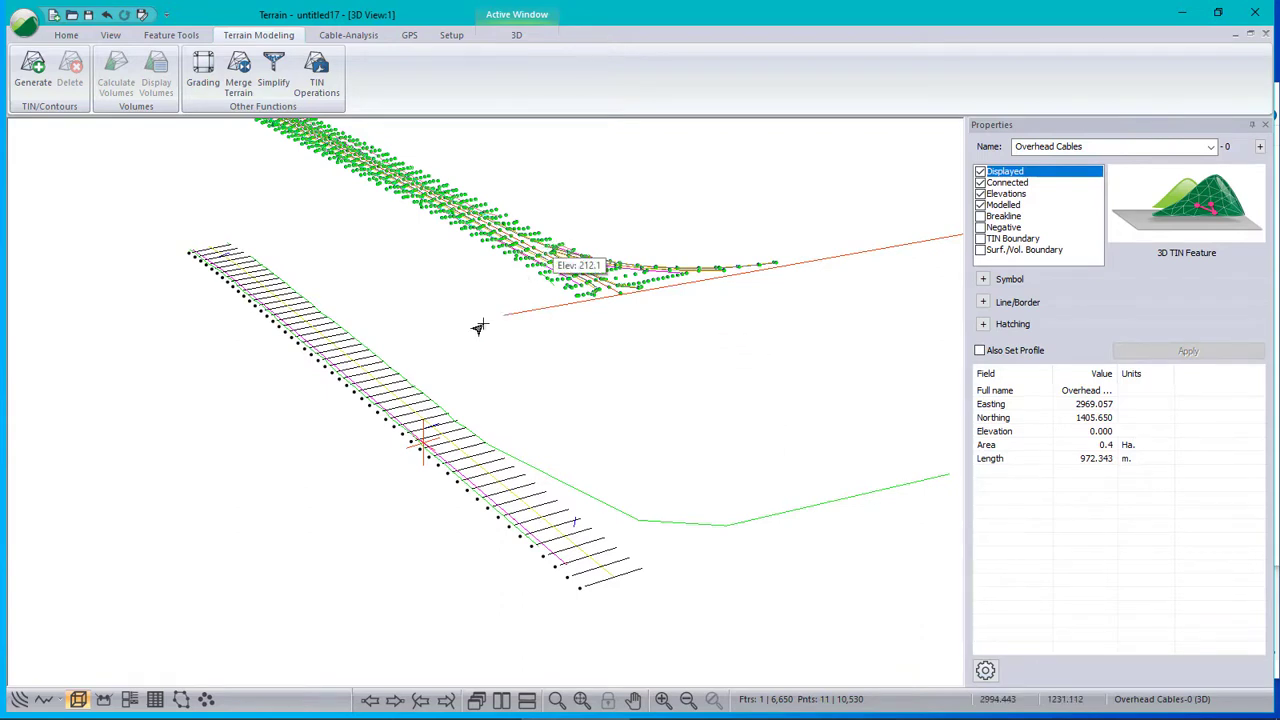
Tile the 3D and Plan windows side by side and select feature MXS-54 in the plan
left_click(501, 699)
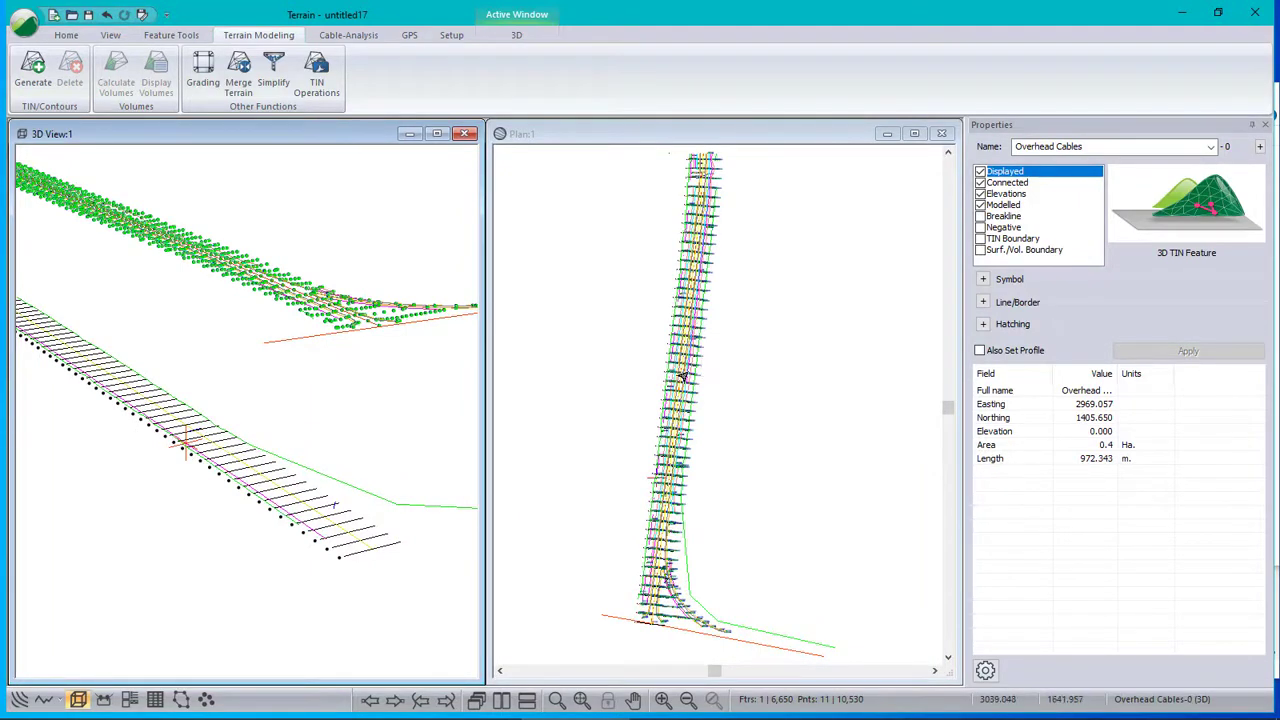
left_click(686, 378)
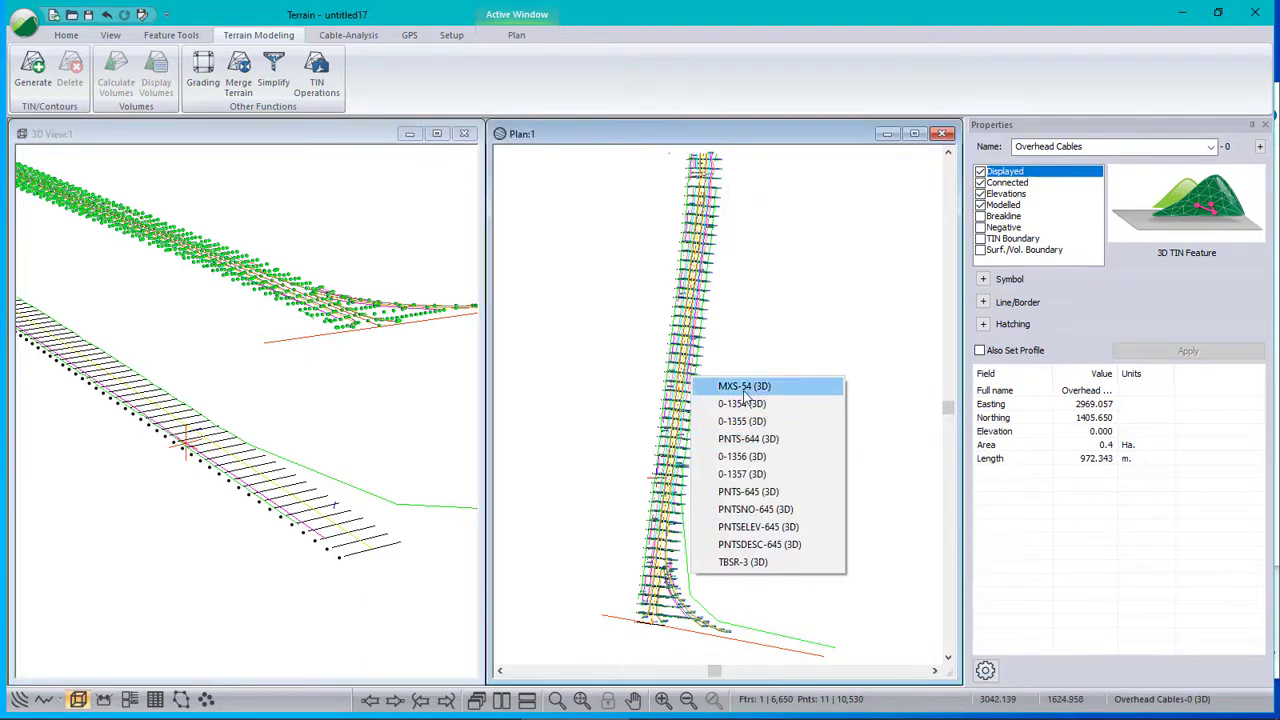
left_click(742, 386)
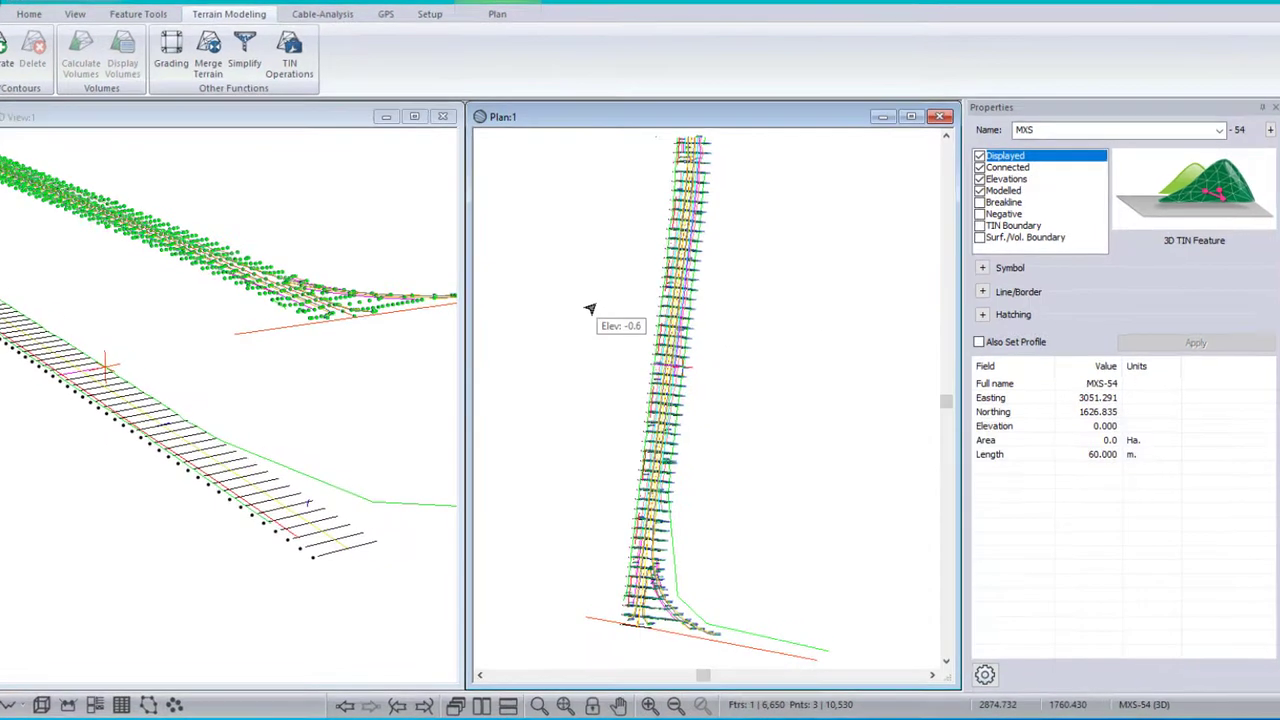
Select all features with a maximum Z of 1, including hidden features, and remove their Modelled property
right_click(599, 287)
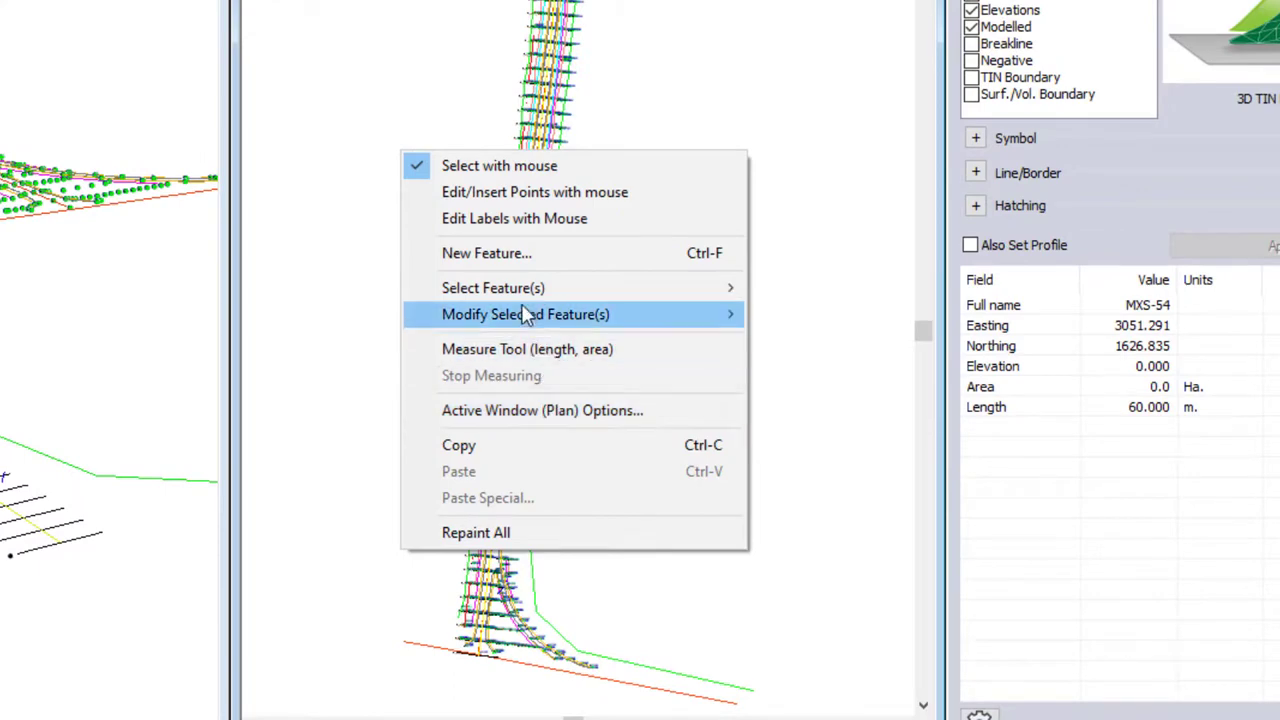
mouse_move(632, 298)
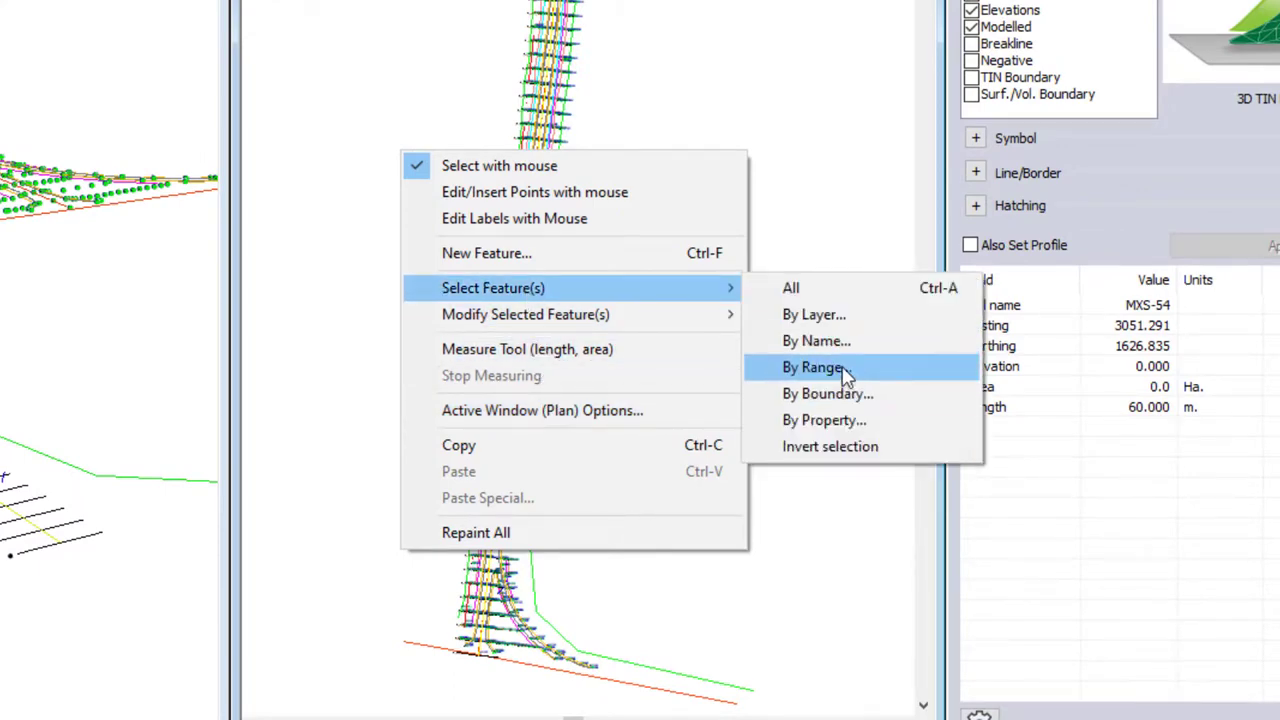
left_click(846, 371)
left_click(298, 290)
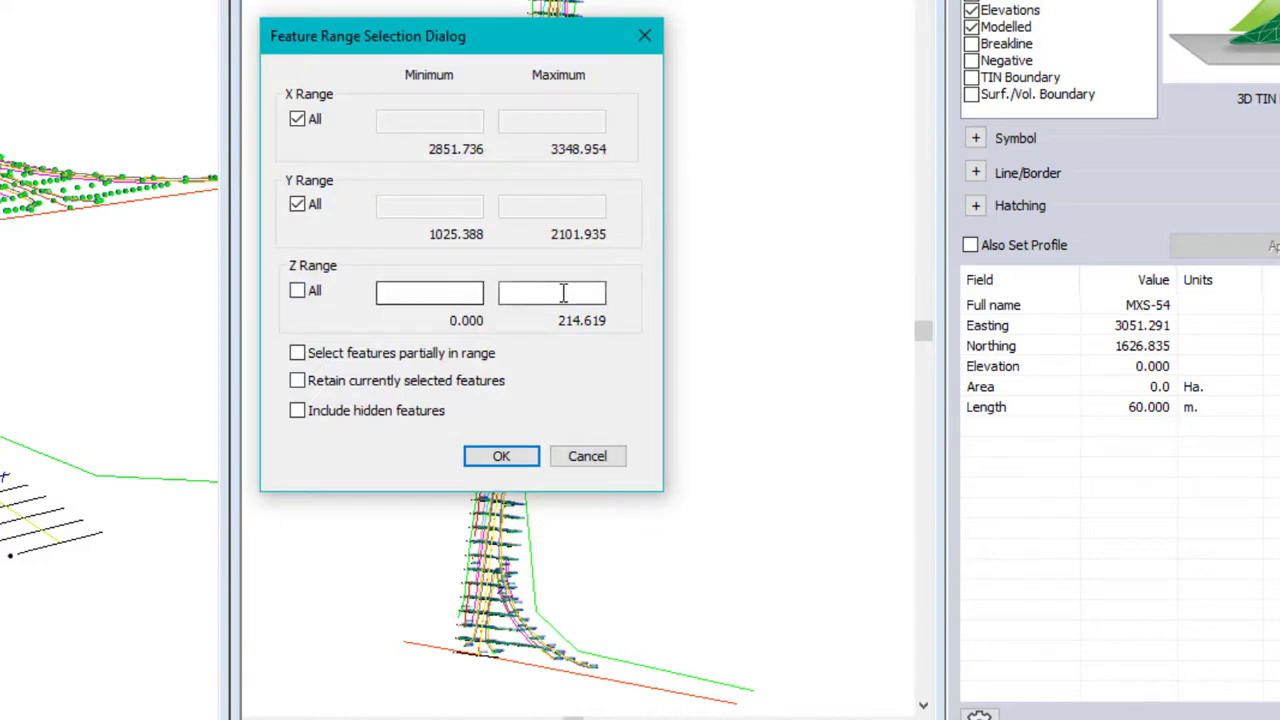
left_click(571, 291)
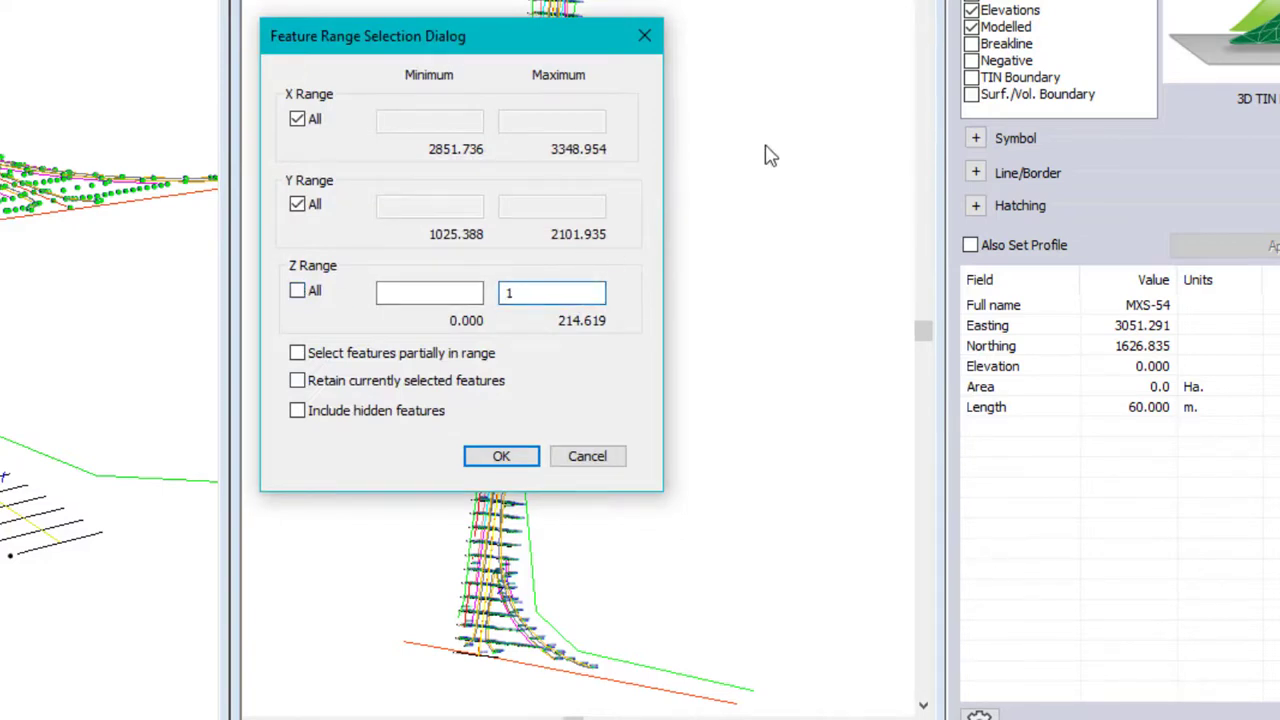
left_click(311, 418)
left_click(501, 456)
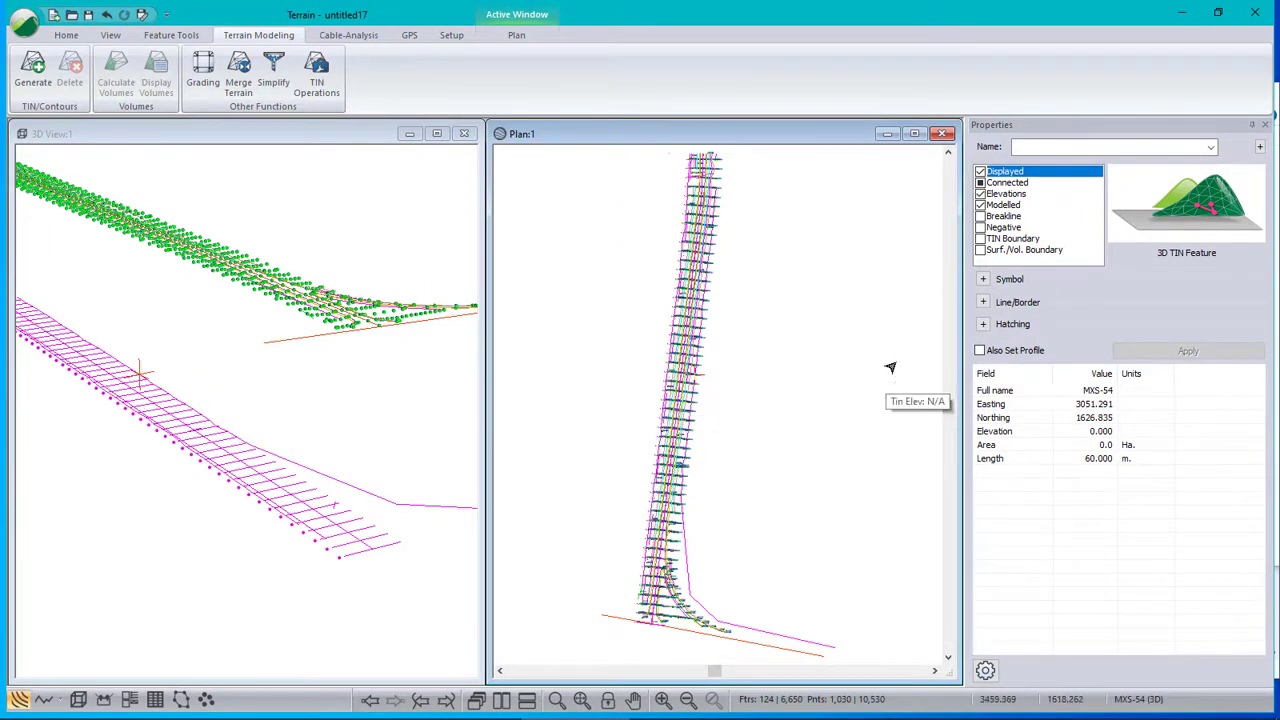
left_click(980, 205)
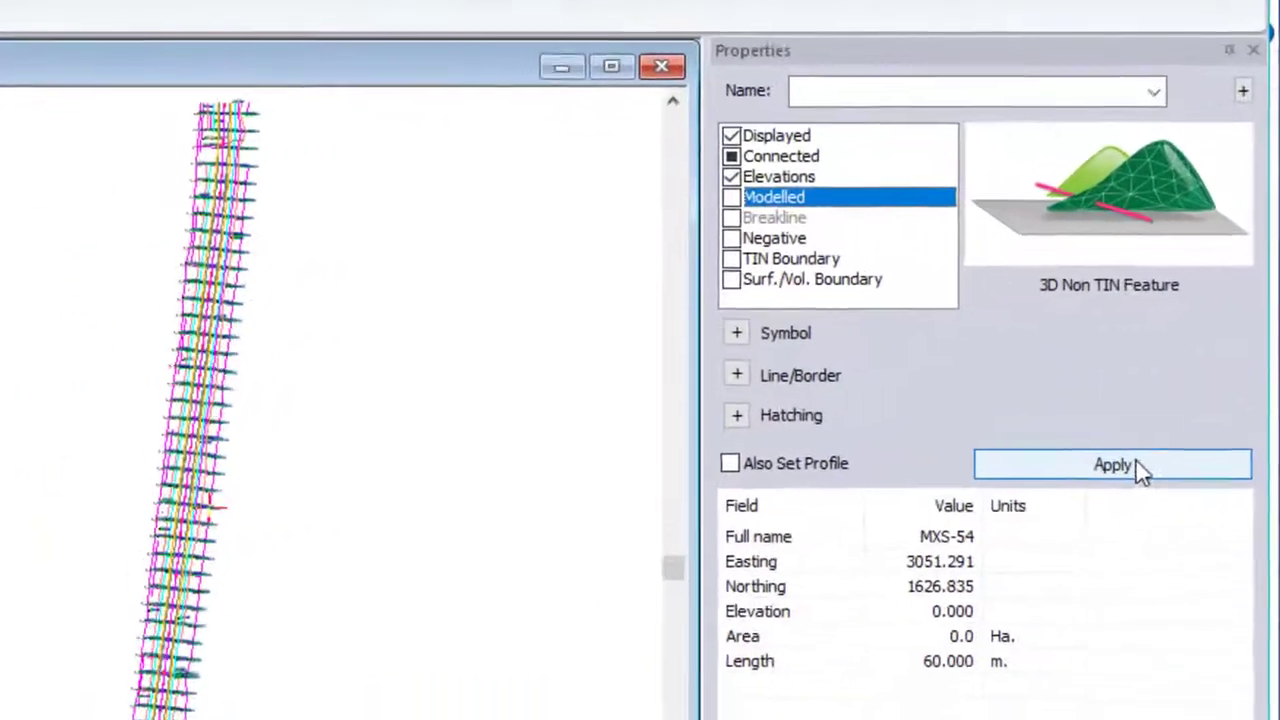
left_click(1138, 468)
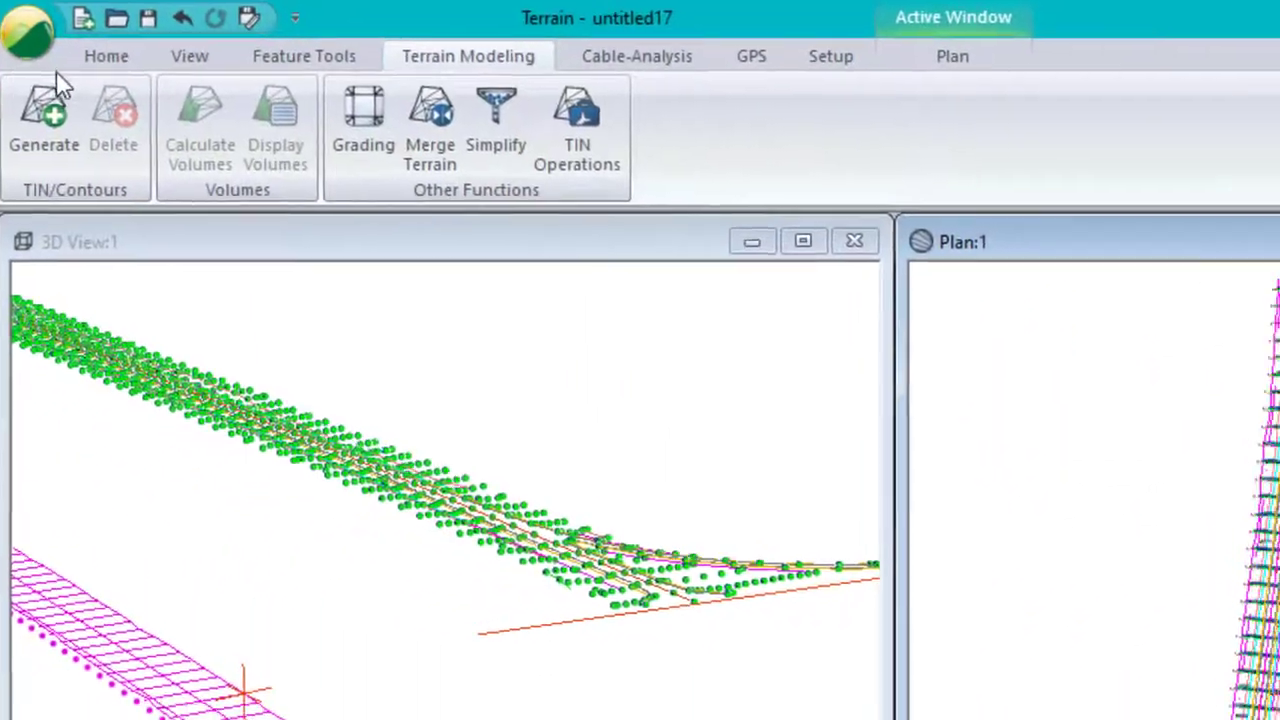
Generate the TIN again with a maximum triangle side length of 35 instead of including all, without contours
left_click(10, 110)
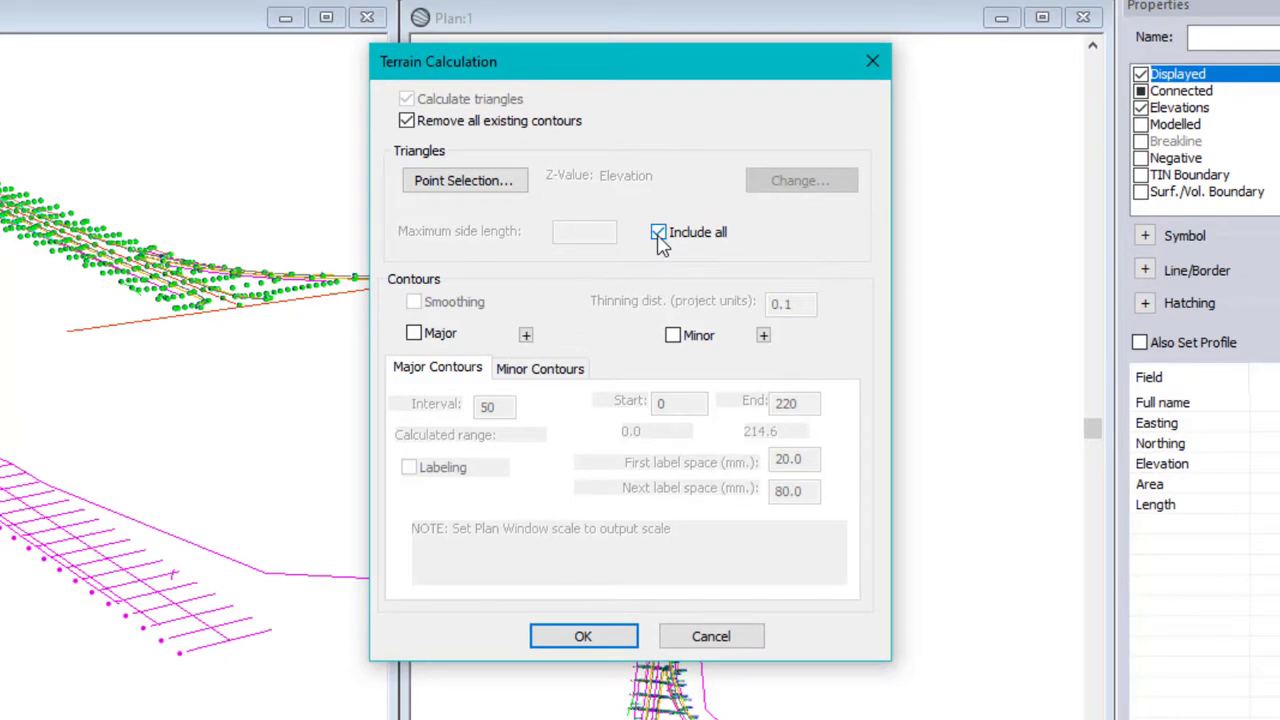
left_click_drag(700, 76, 313, 110)
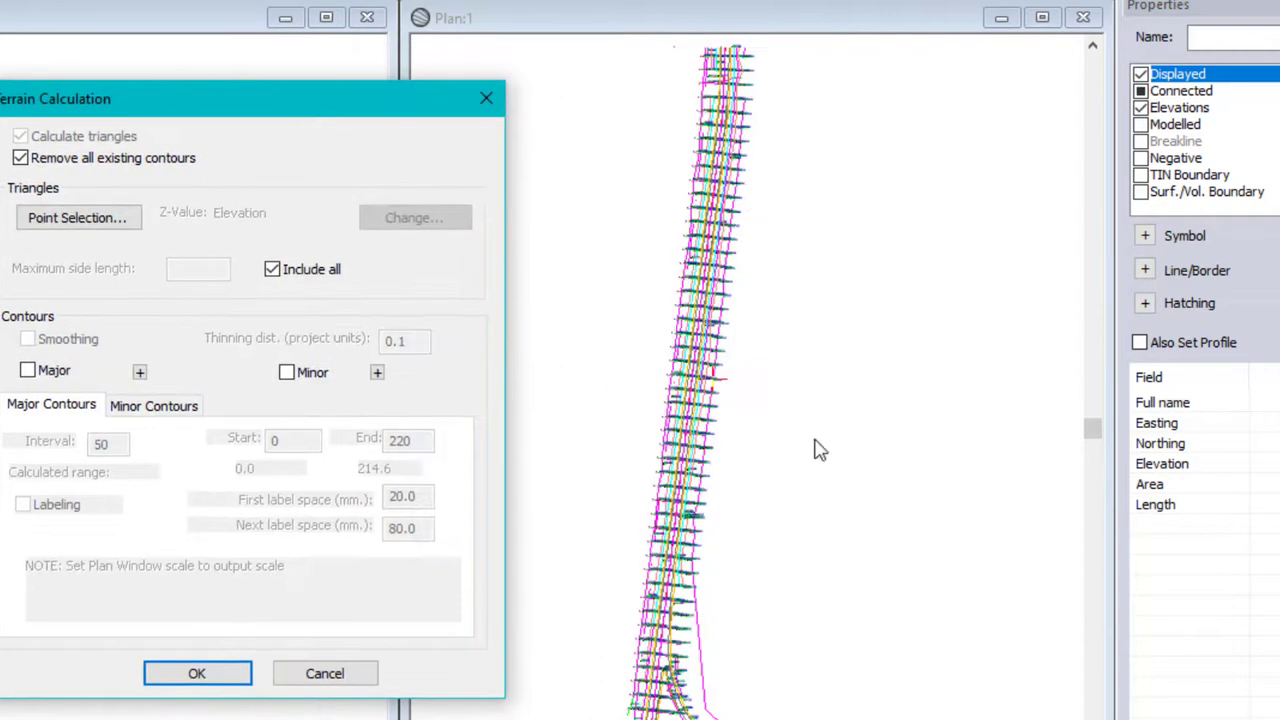
left_click(272, 269)
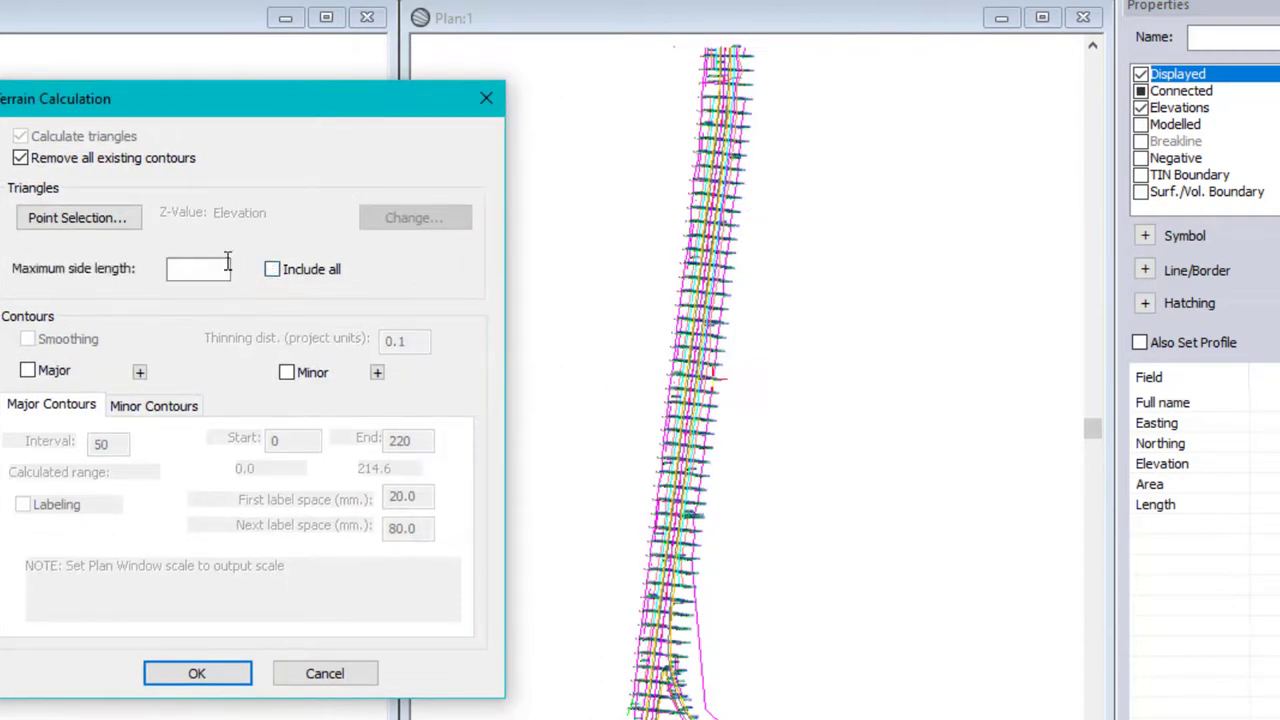
left_click(226, 268)
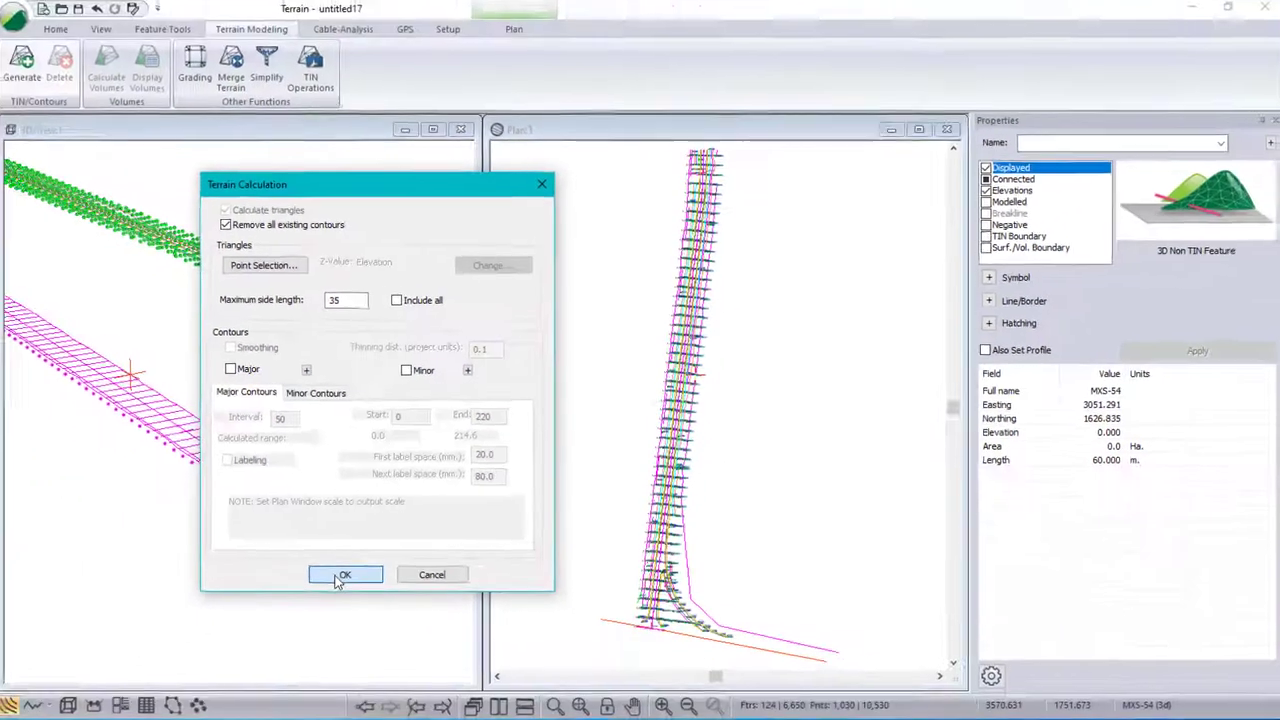
left_click(230, 648)
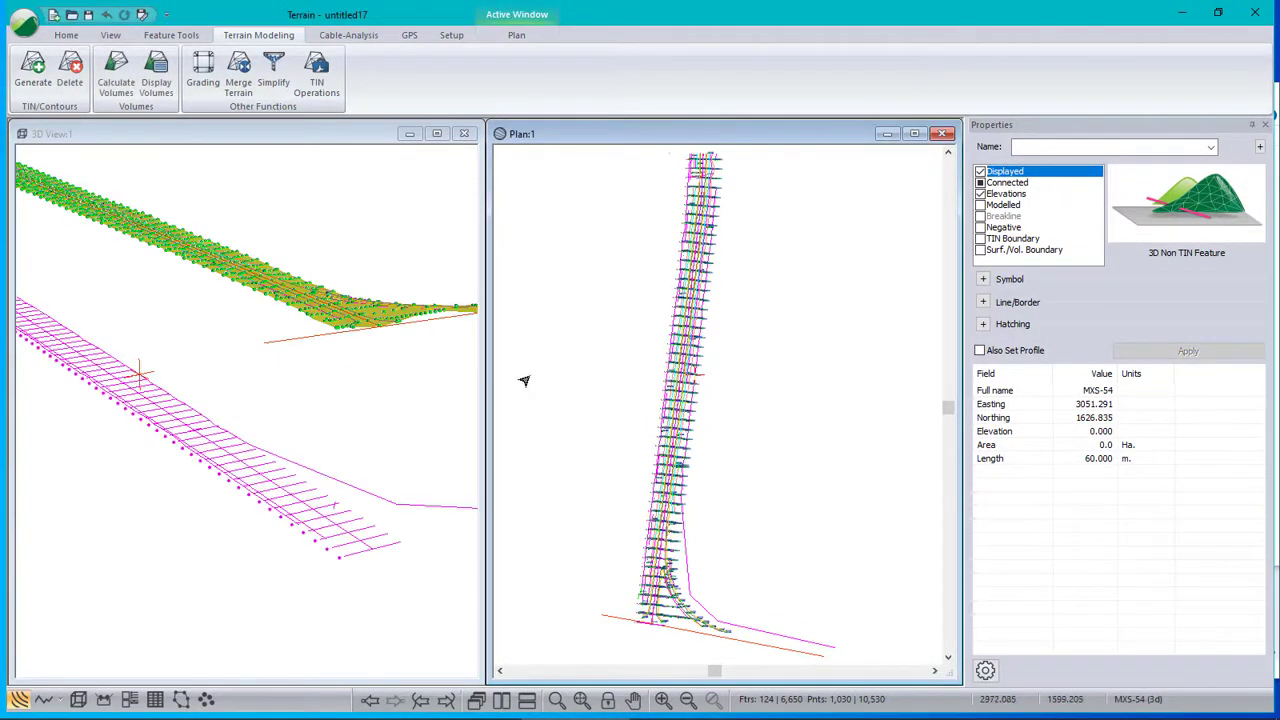
Maximize the plan window and select the cross marker at the DITR survey point to check its properties
middle_click_drag(309, 286, 265, 380)
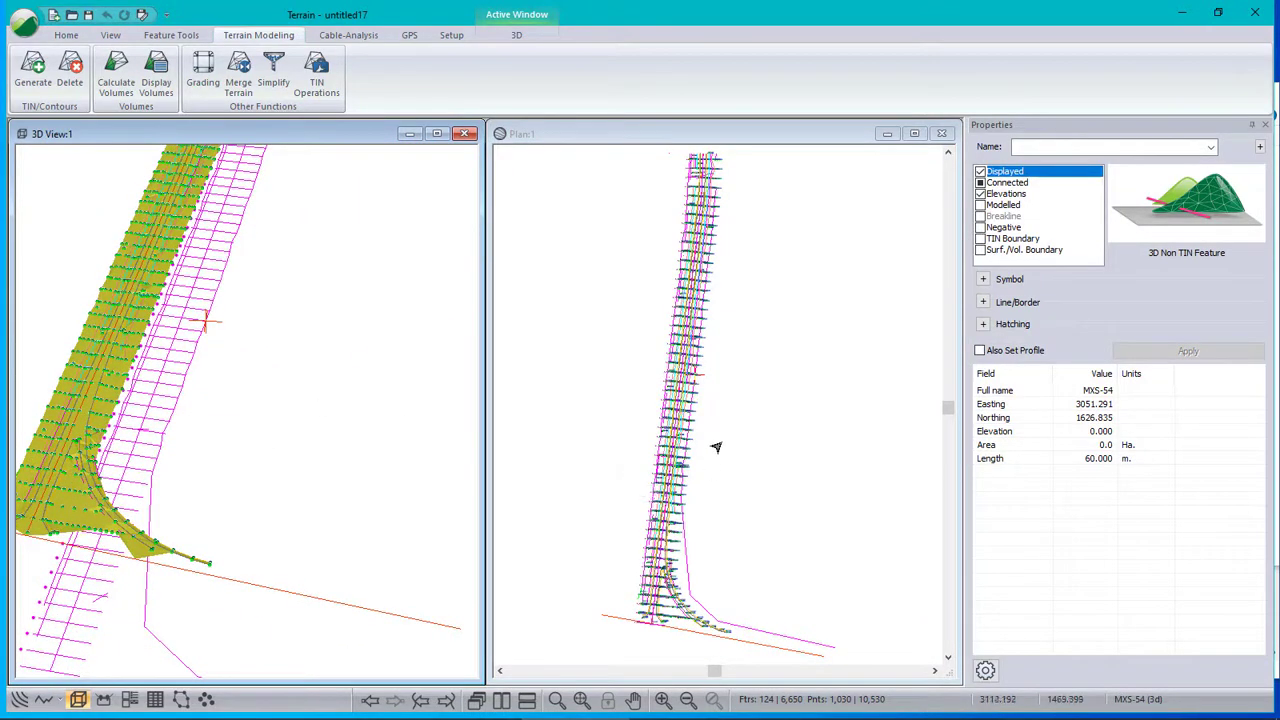
double_click(684, 140)
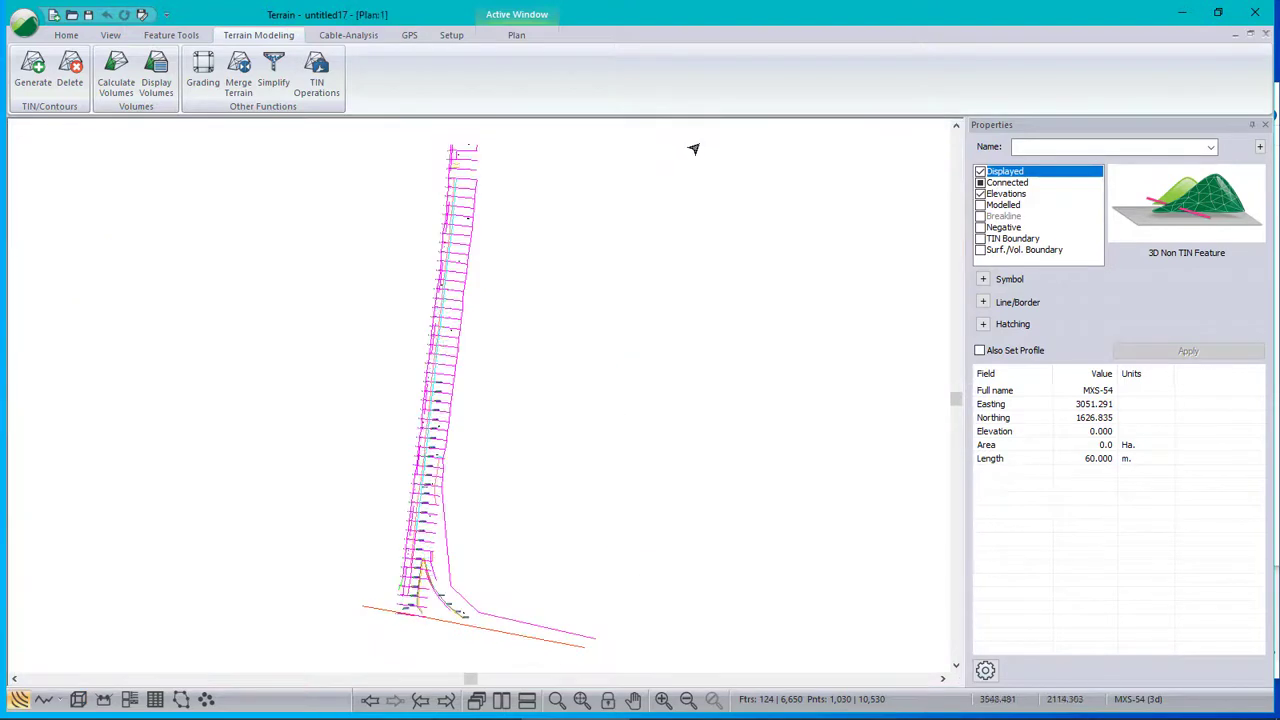
scroll(430, 445, "up", 2)
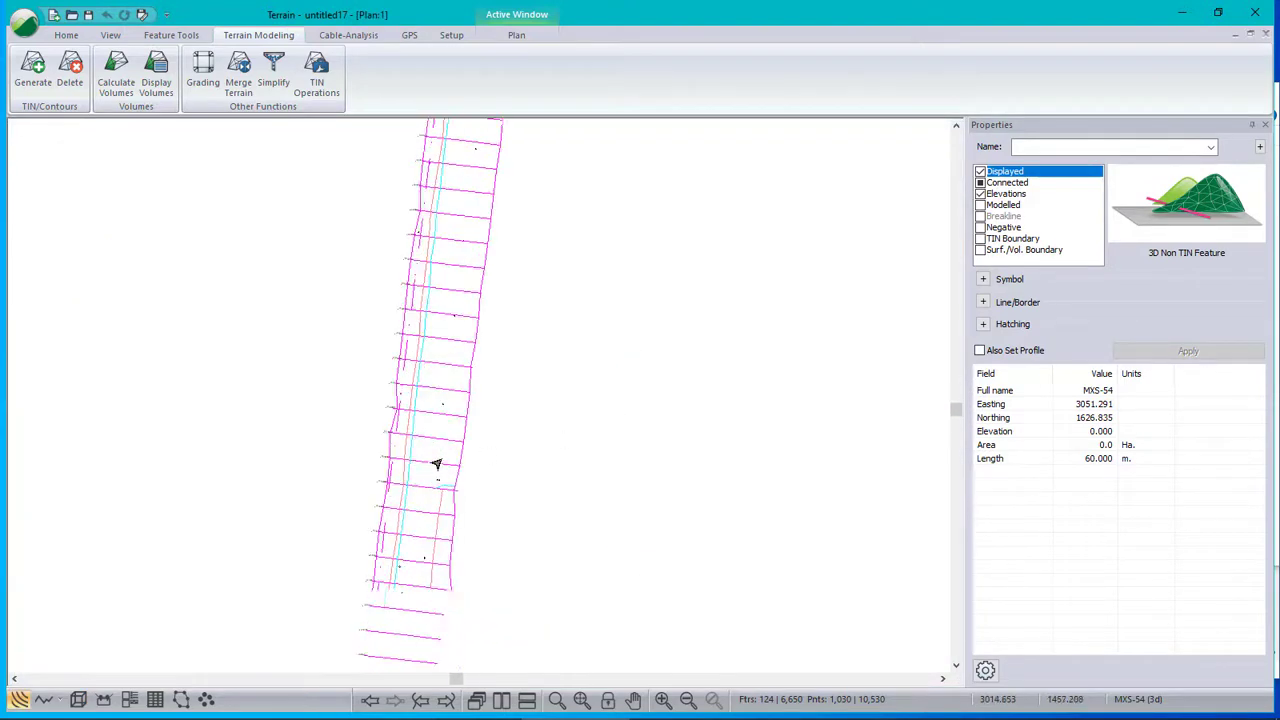
scroll(434, 464, "up", 5)
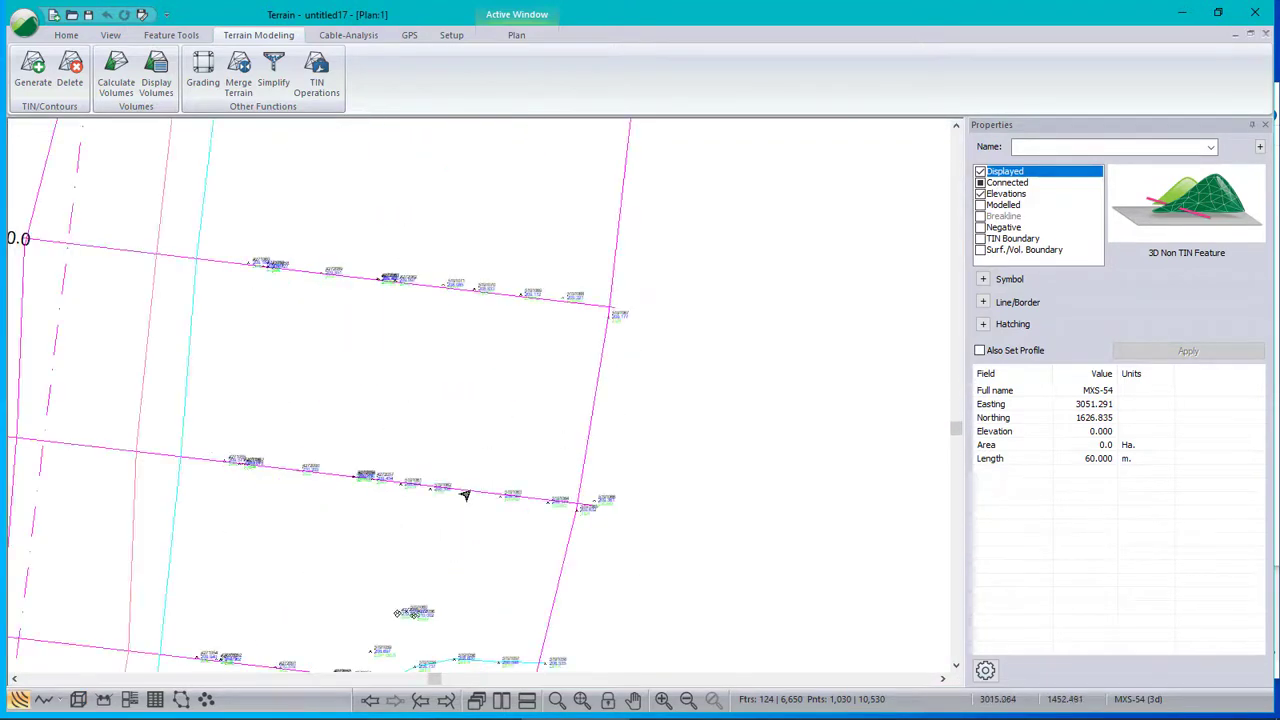
scroll(440, 493, "down", 1)
scroll(543, 386, "up", 3)
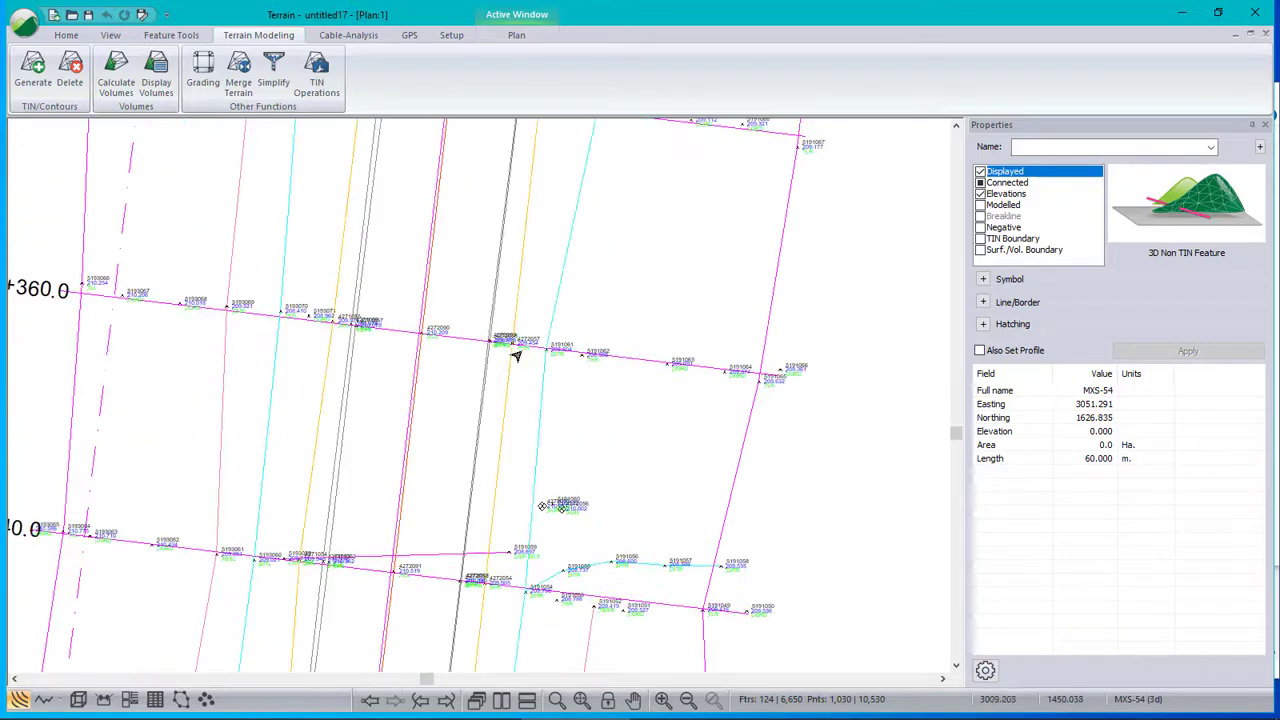
scroll(516, 354, "up", 3)
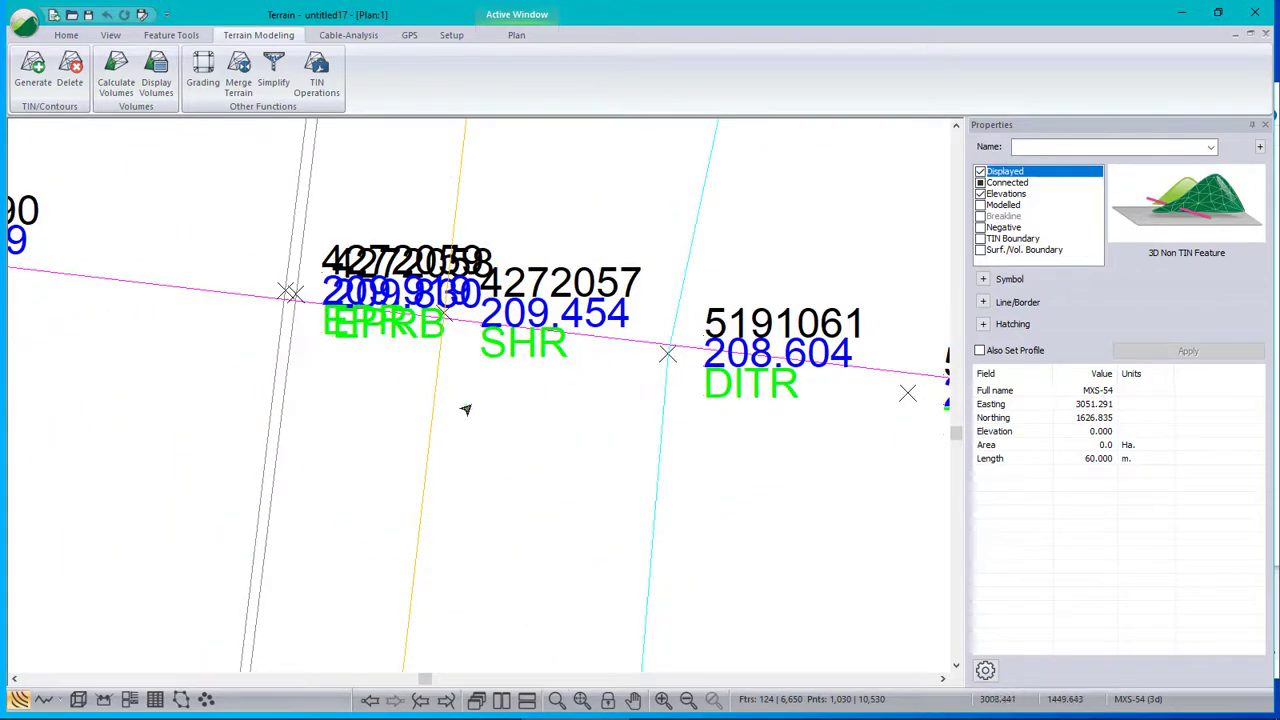
left_click(661, 360)
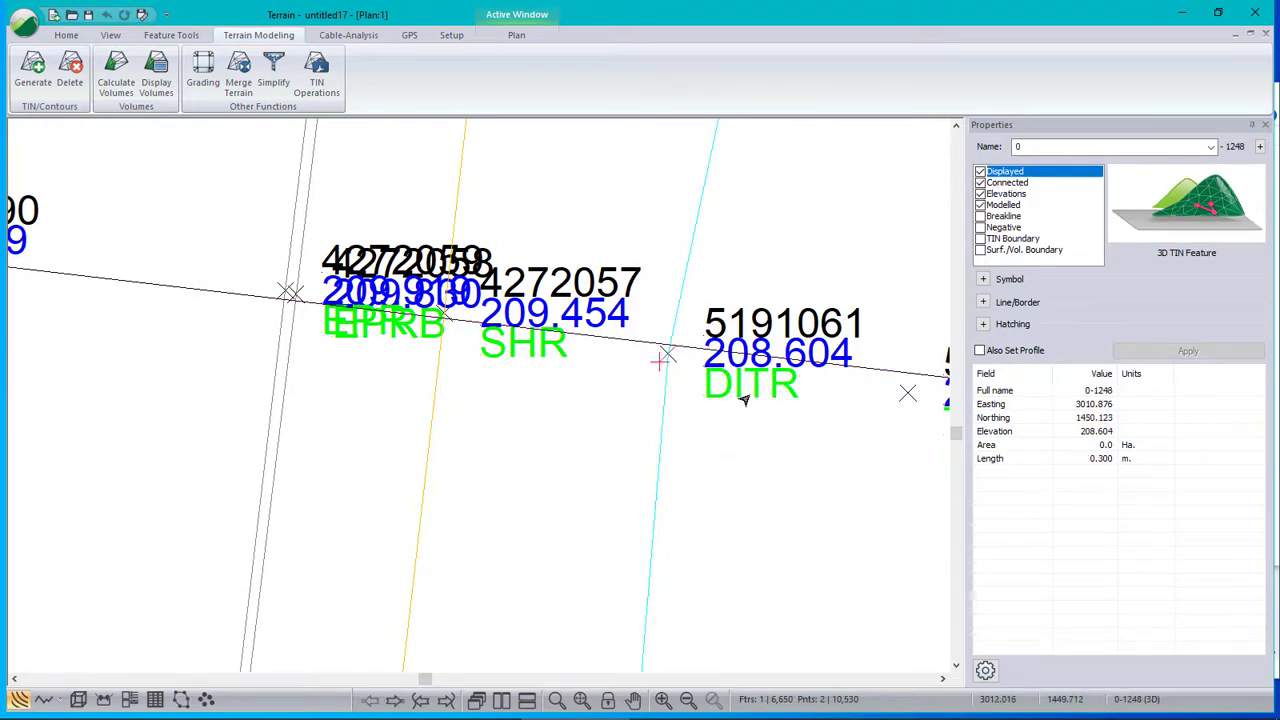
Select the description, point number and elevation labels beside the DITR cross marker in turn to compare their feature names and elevations
mouse_move(696, 371)
left_click(831, 415)
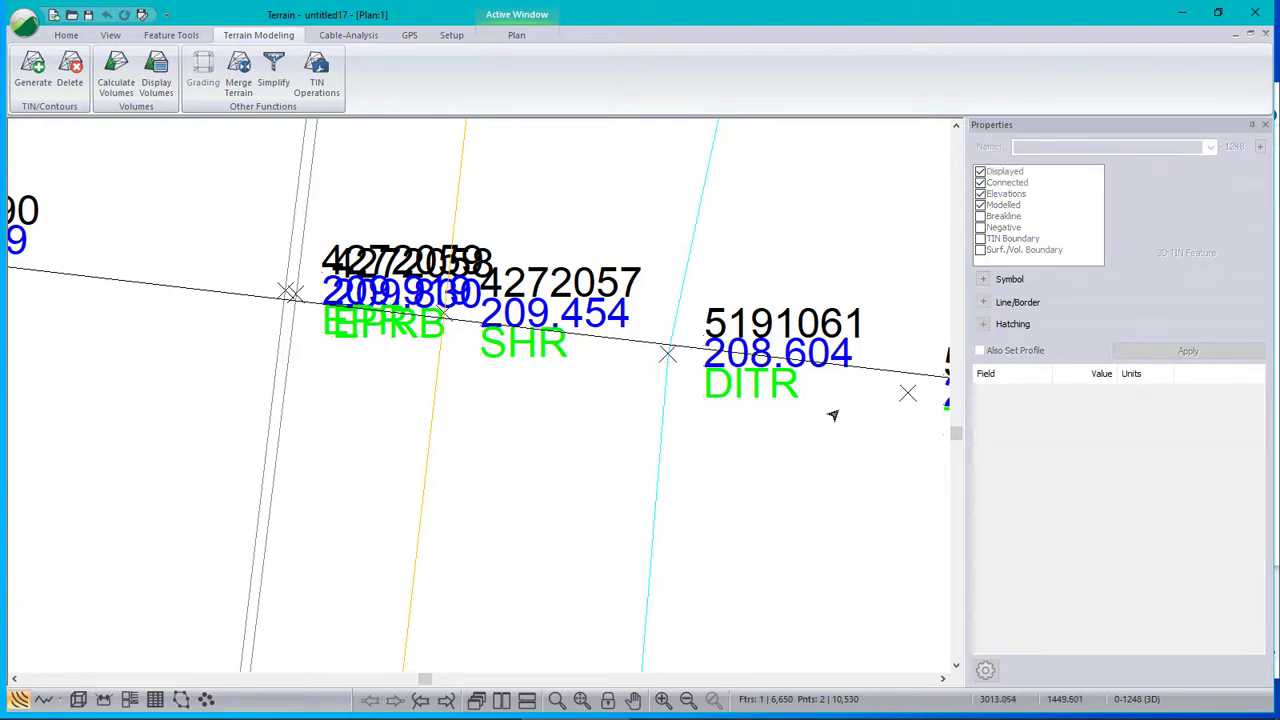
left_click(698, 400)
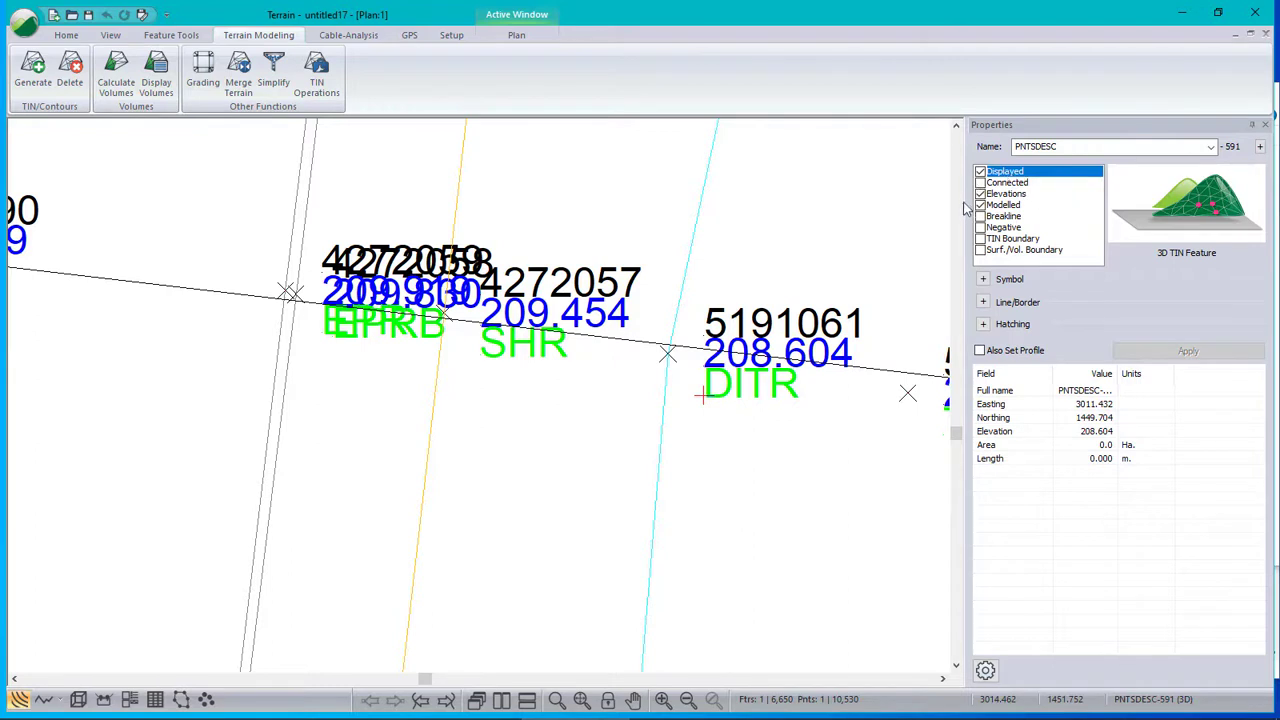
left_click(661, 363)
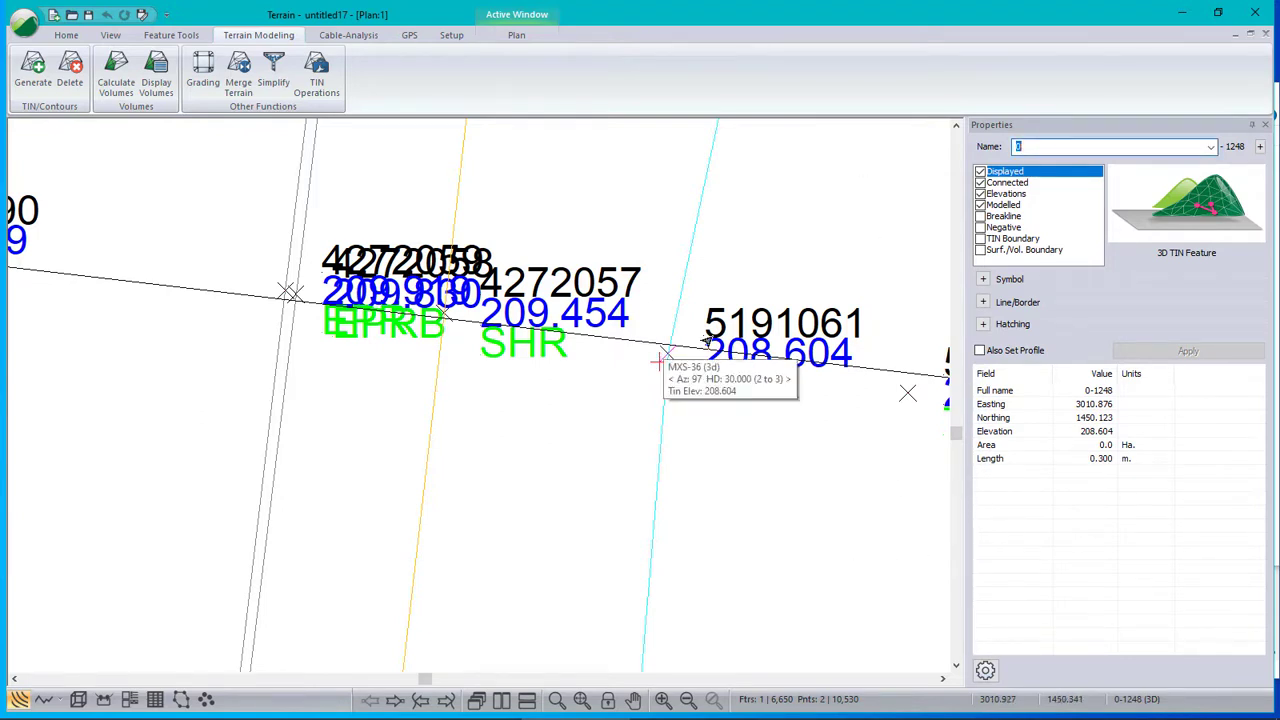
key("Escape")
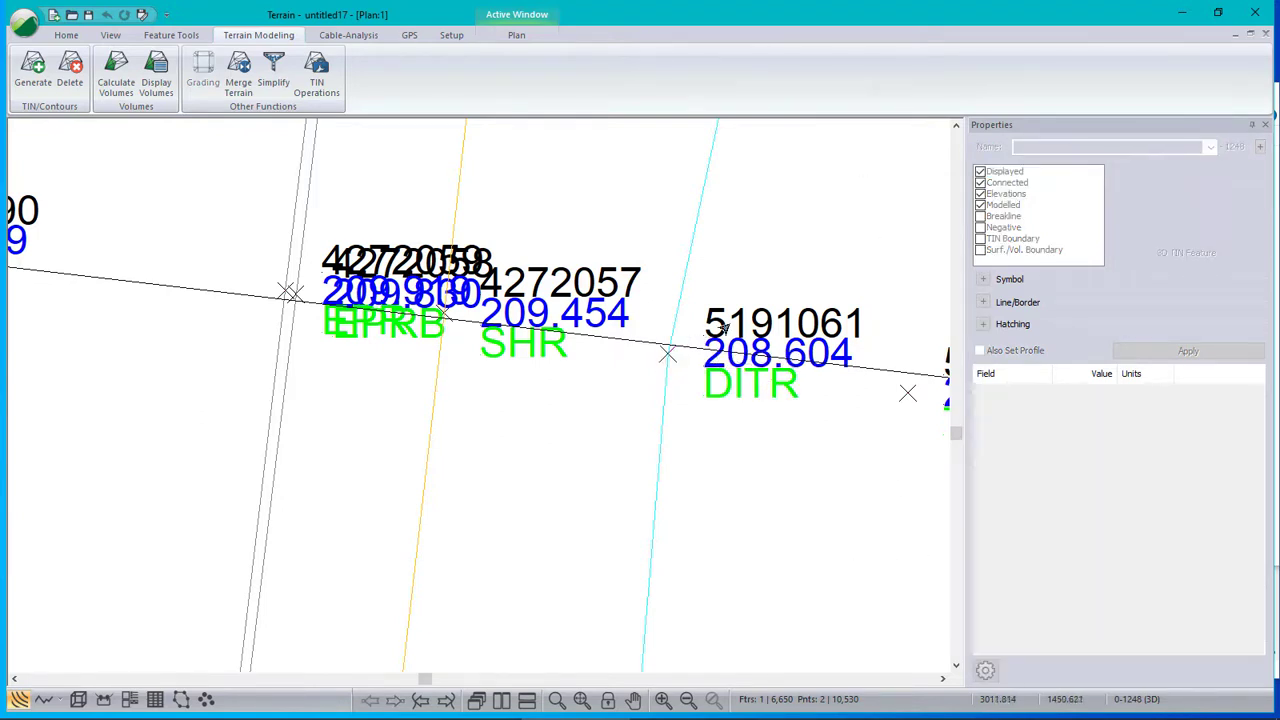
left_click(696, 340)
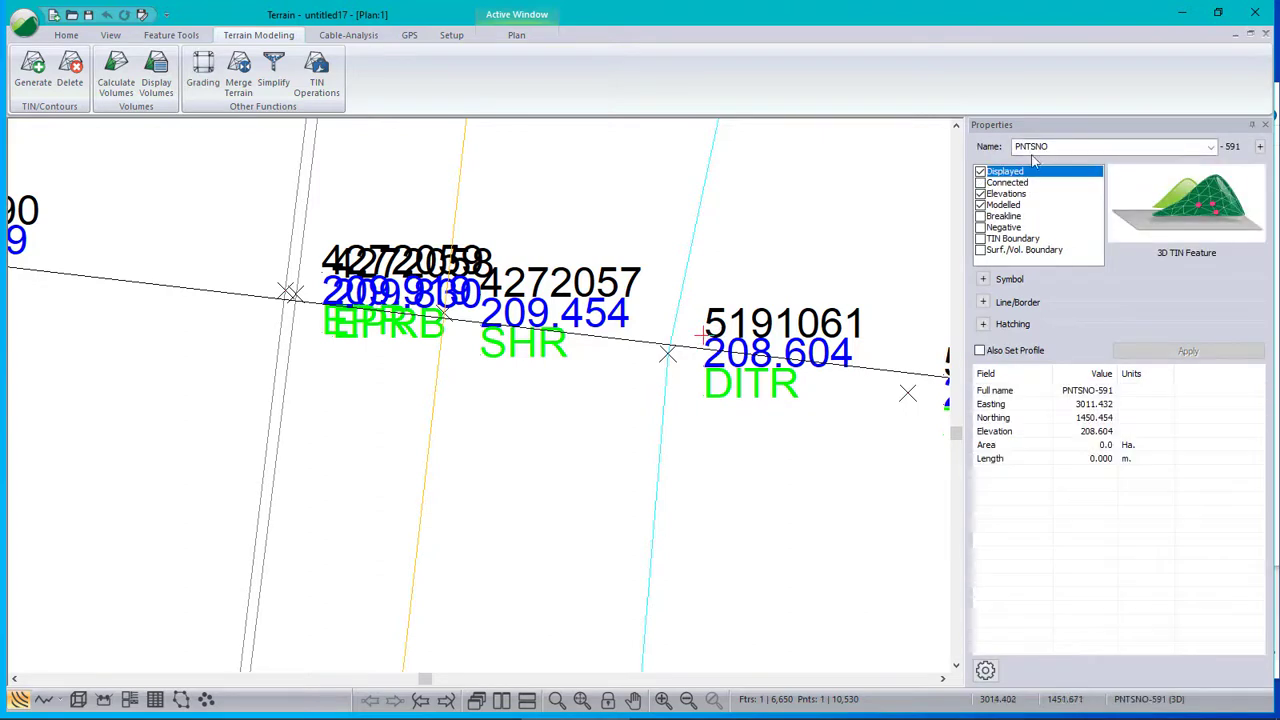
left_click(700, 369)
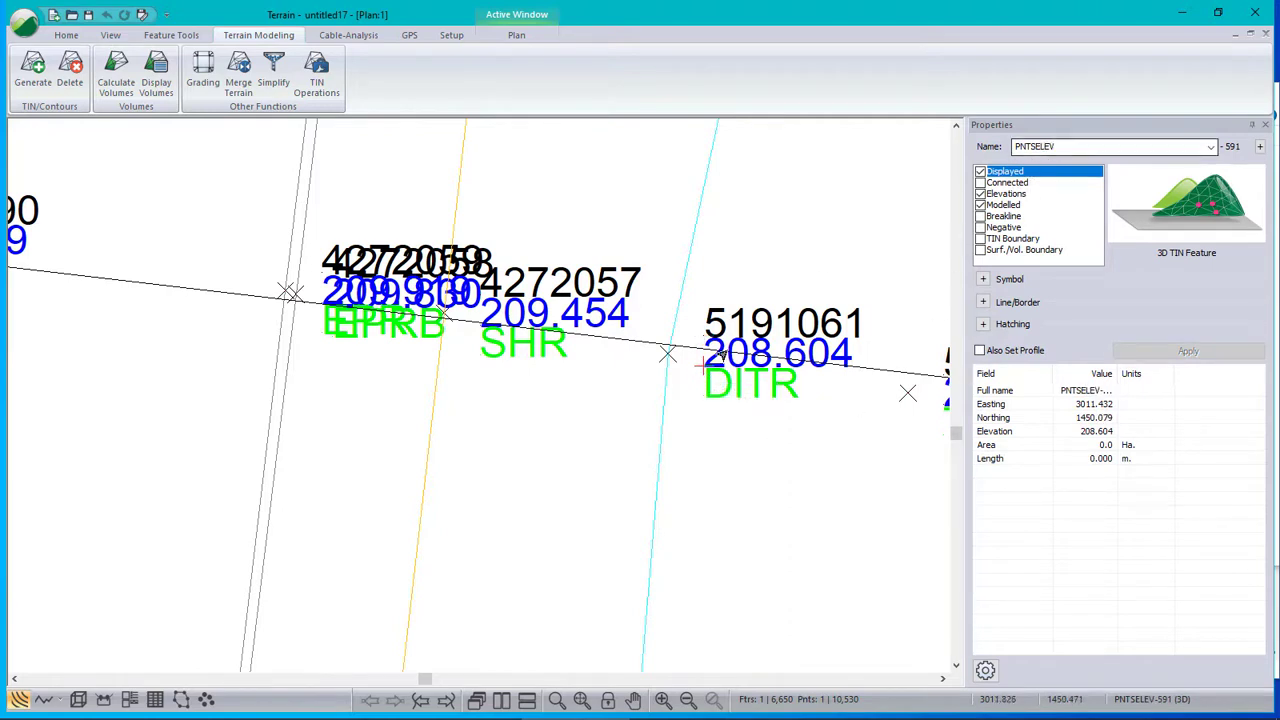
left_click(699, 401)
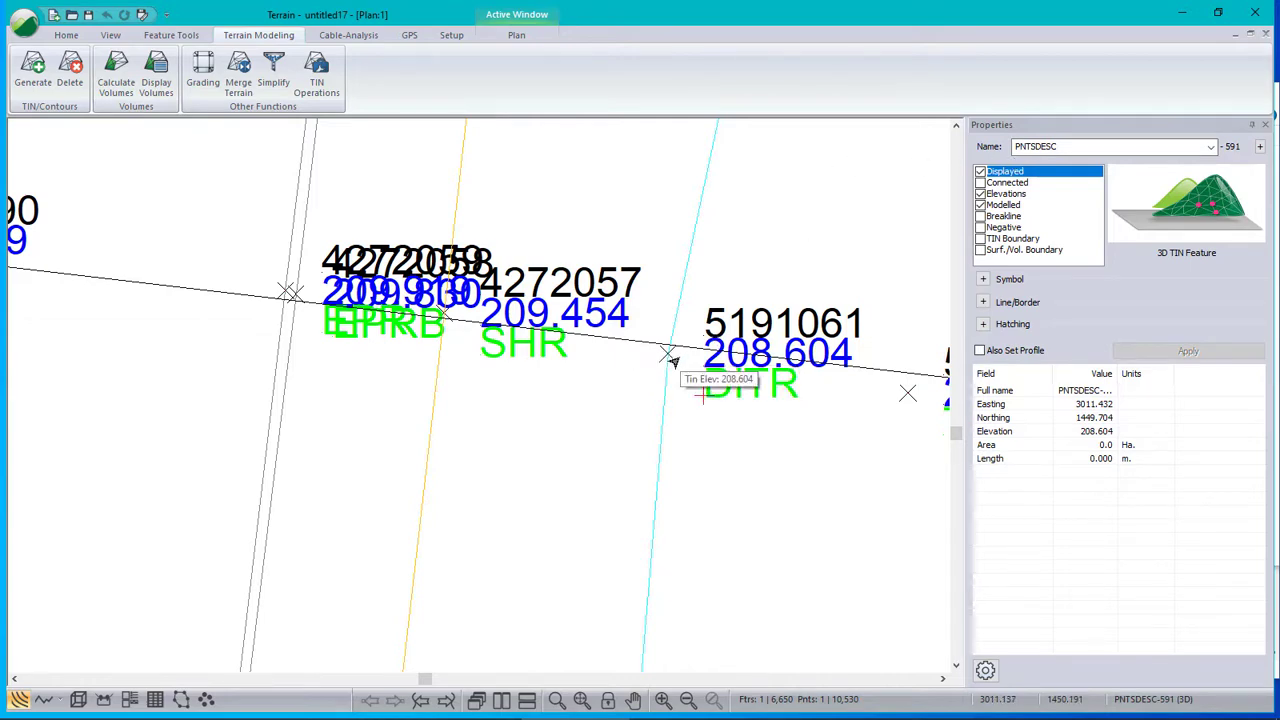
Examine in the 3D view how the cross marker and its label points shape the TIN surface around the DITR survey point
scroll(668, 360, "up", 4)
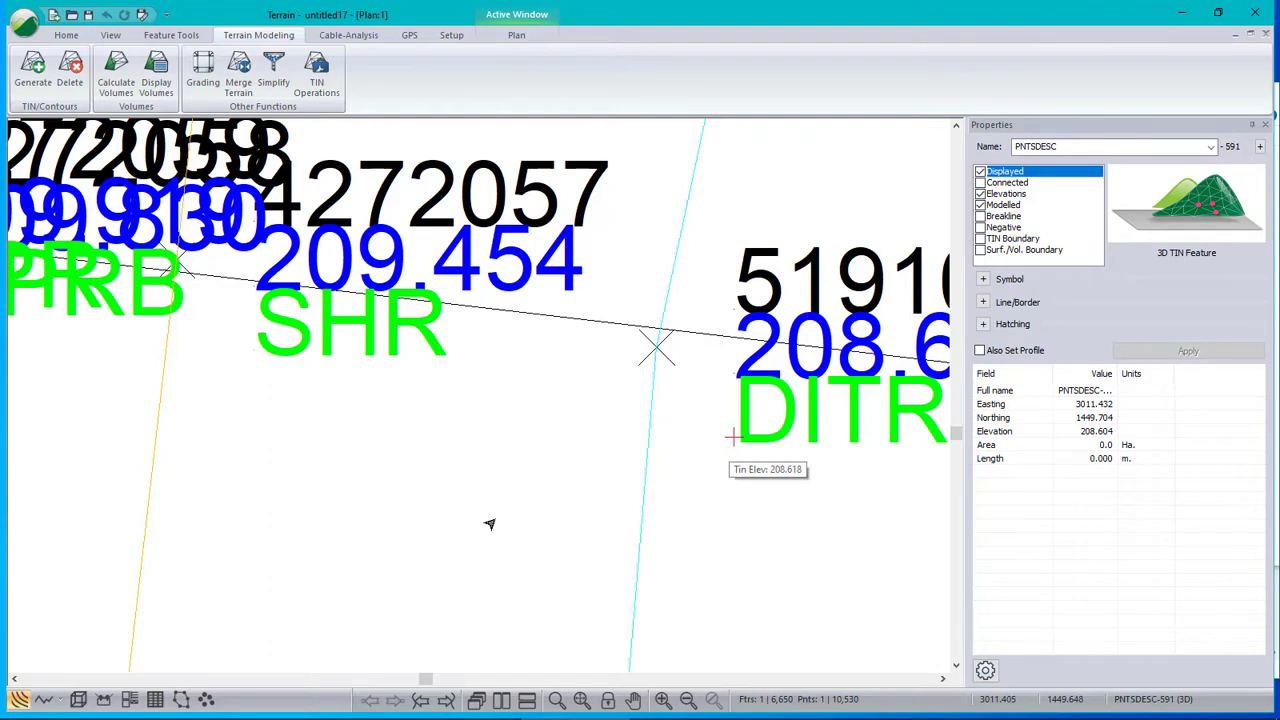
left_click(78, 699)
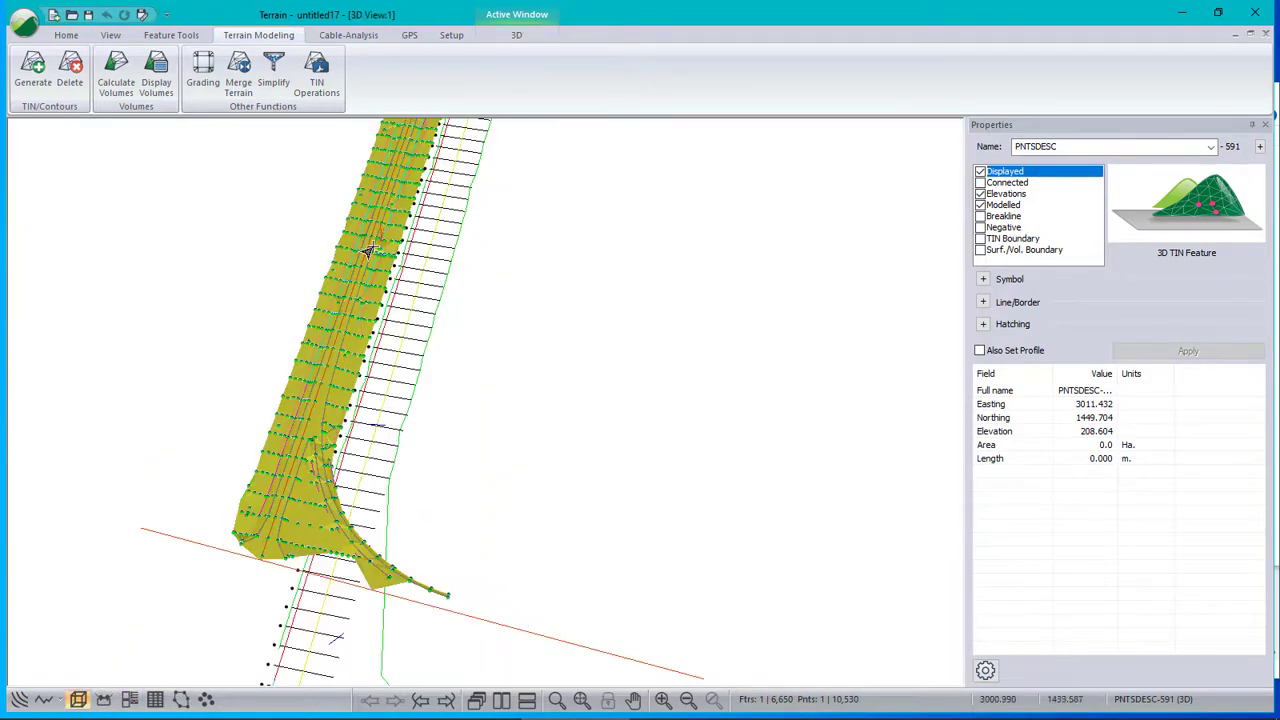
scroll(370, 250, "up", 5)
scroll(360, 418, "up", 8)
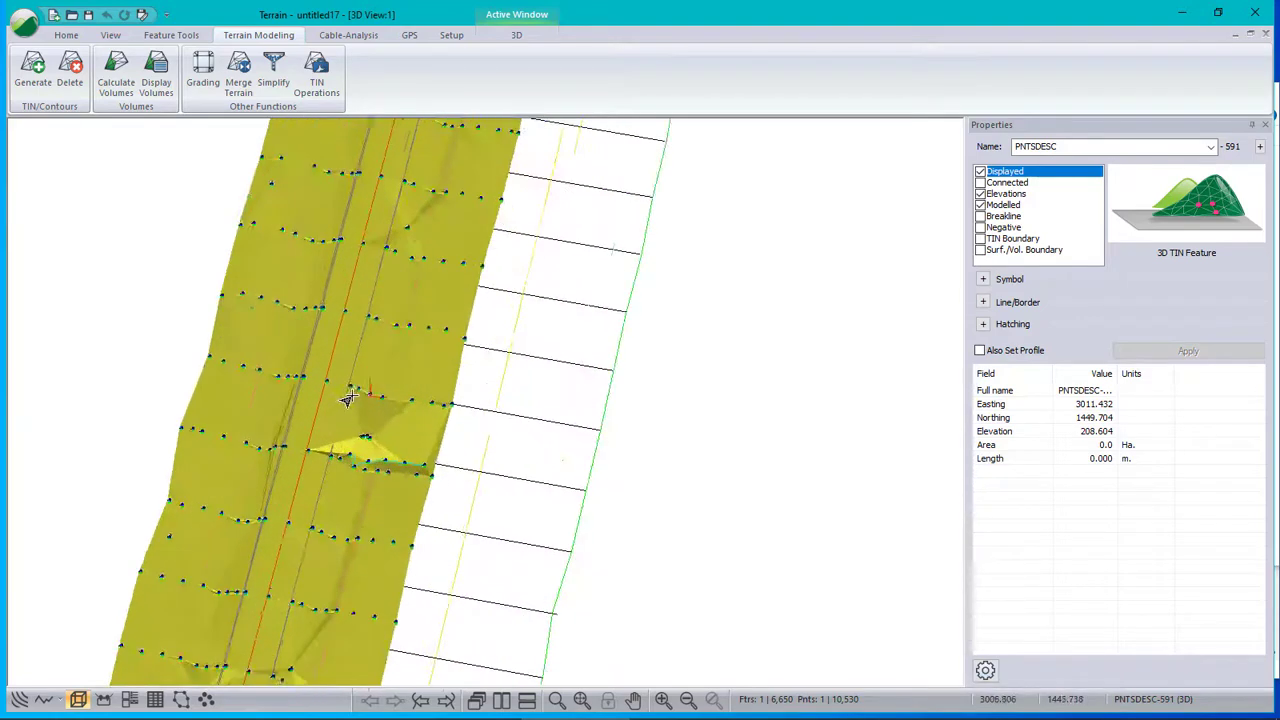
scroll(355, 398, "up", 6)
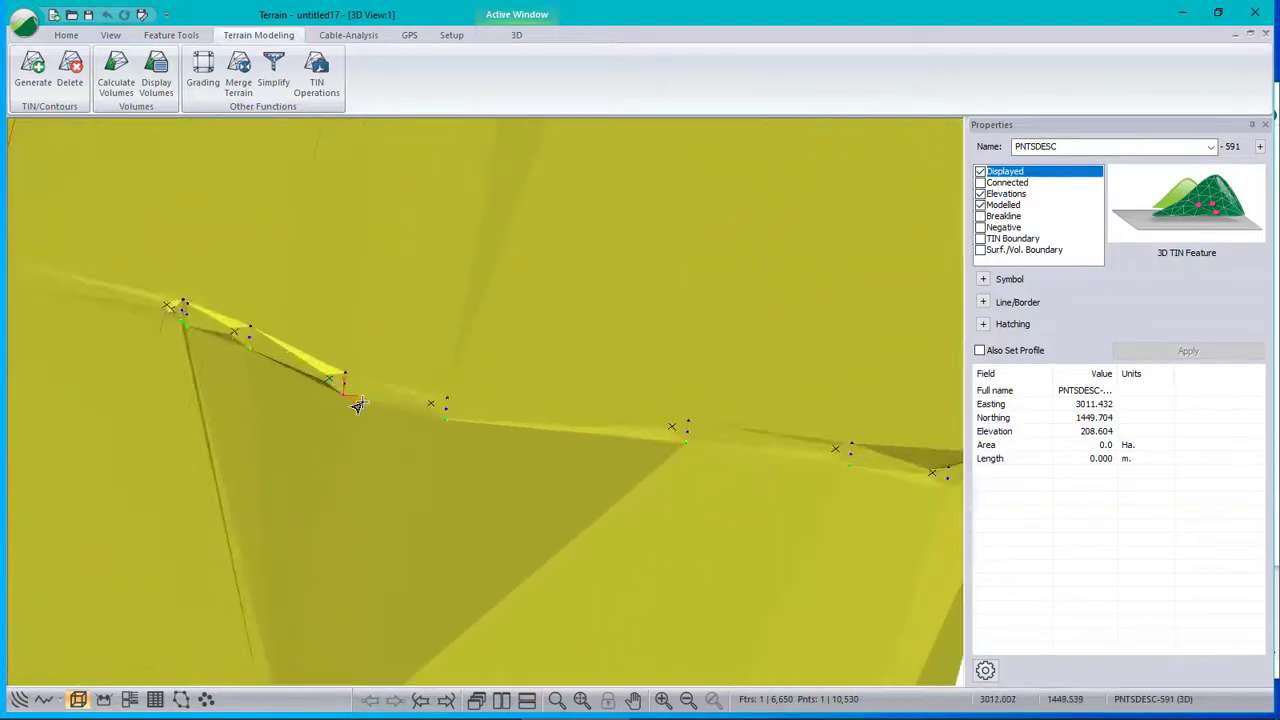
scroll(480, 400, "up", 3)
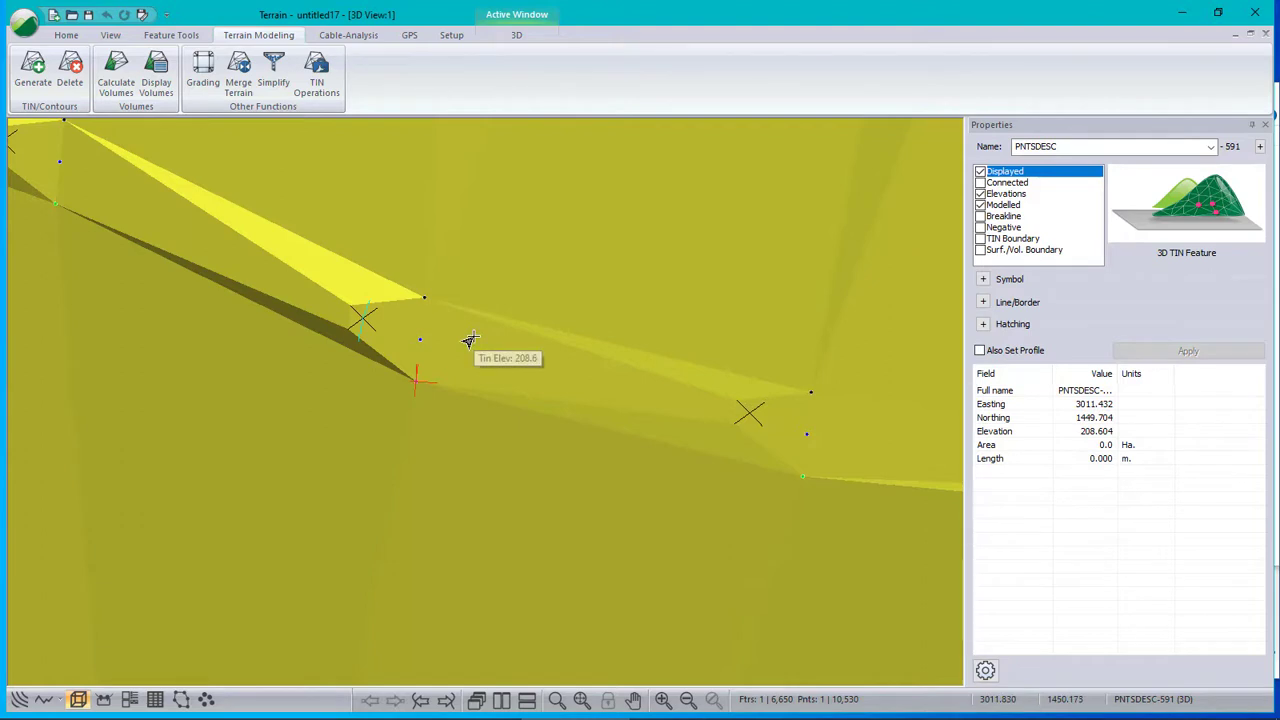
scroll(472, 341, "down", 3)
scroll(466, 336, "down", 1)
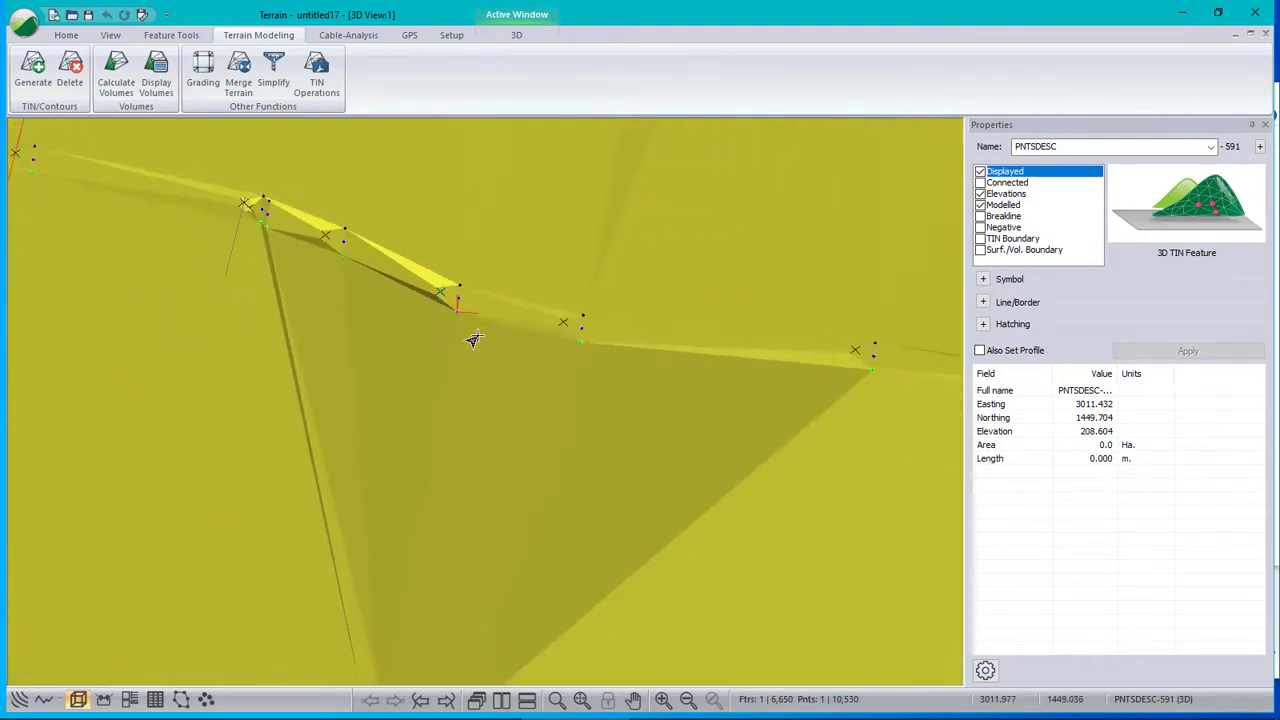
mouse_move(910, 370)
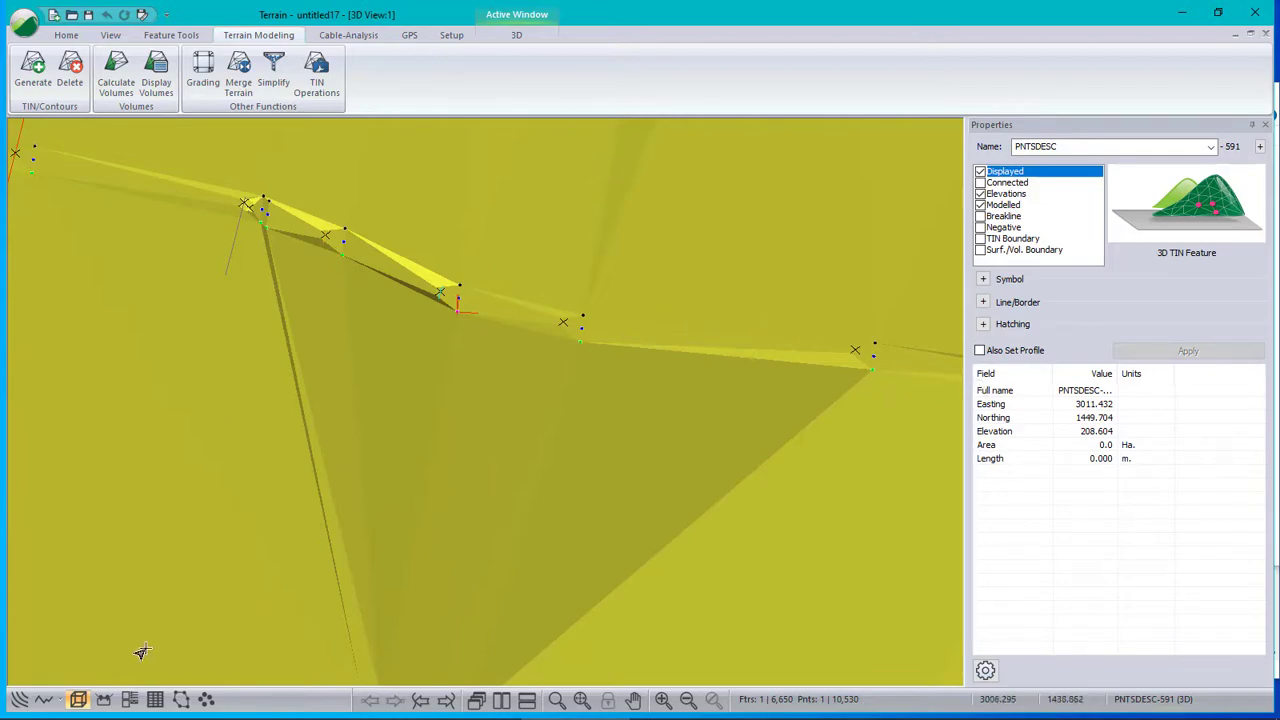
In the plan, start an advanced feature selection by name, clear the current selection and select all features matching the name 0
left_click(19, 699)
right_click(488, 305)
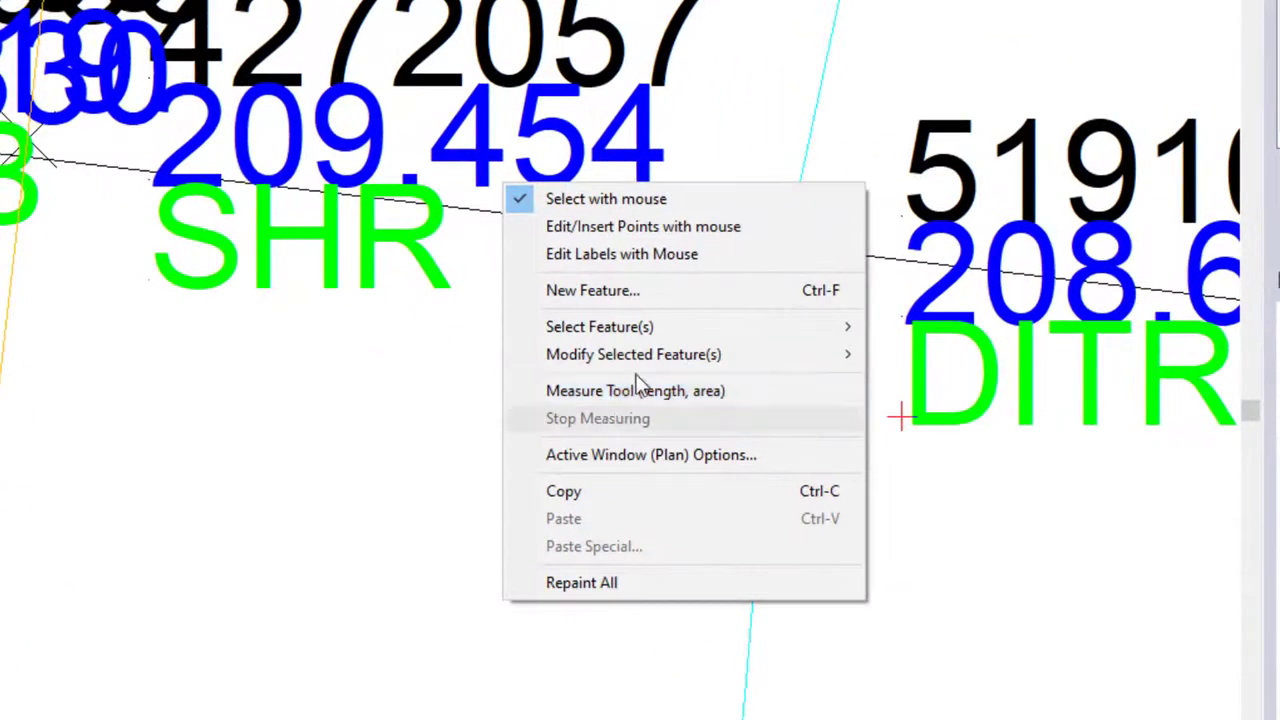
mouse_move(653, 330)
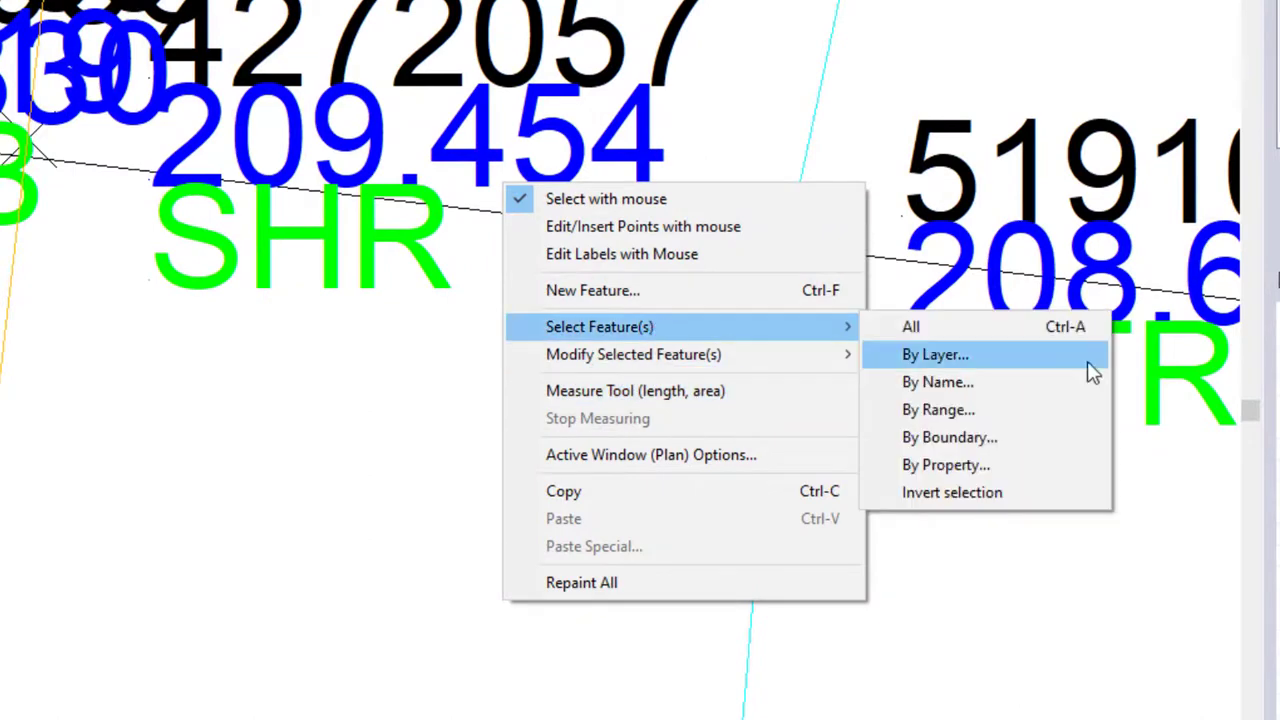
left_click(976, 383)
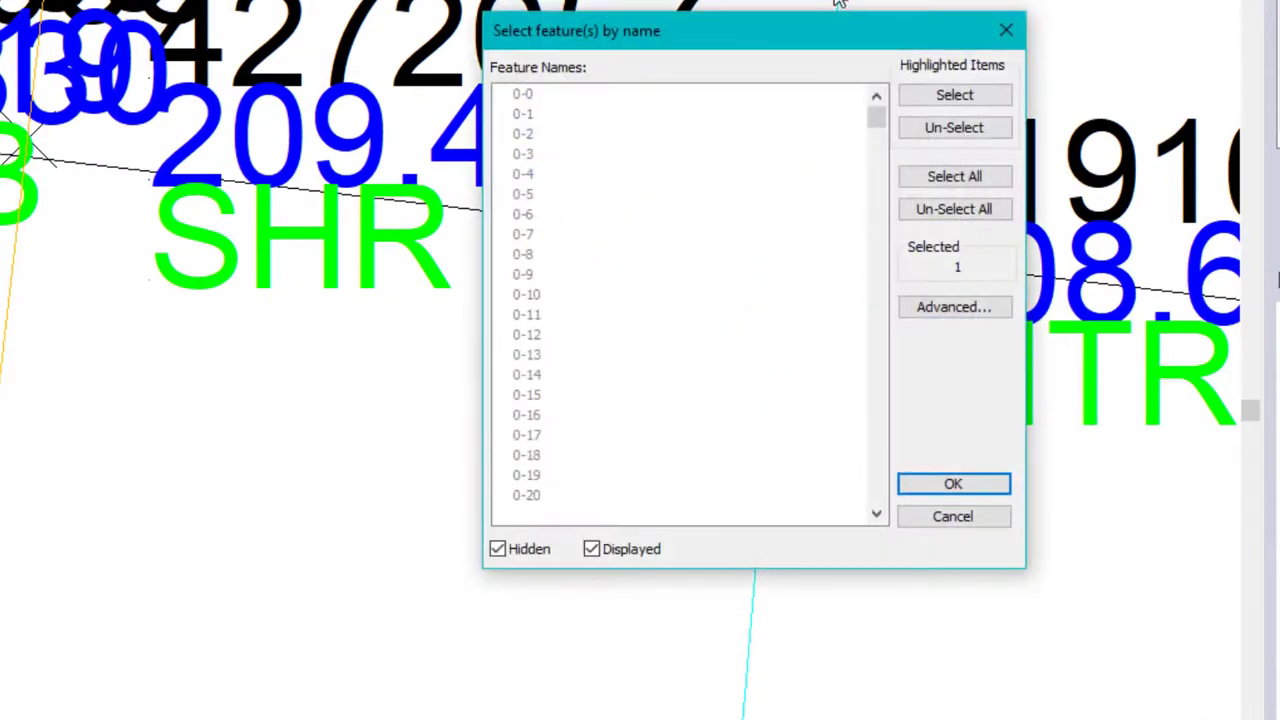
left_click_drag(808, 55, 450, 110)
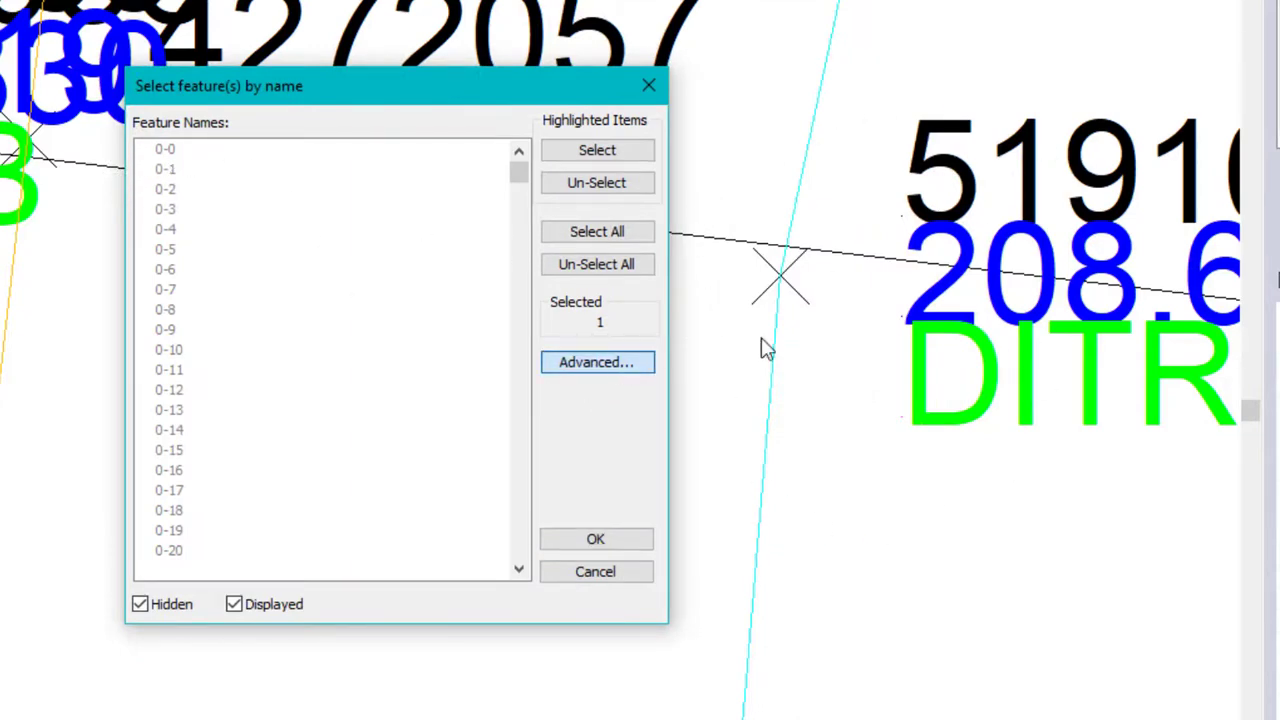
left_click(617, 366)
left_click(730, 153)
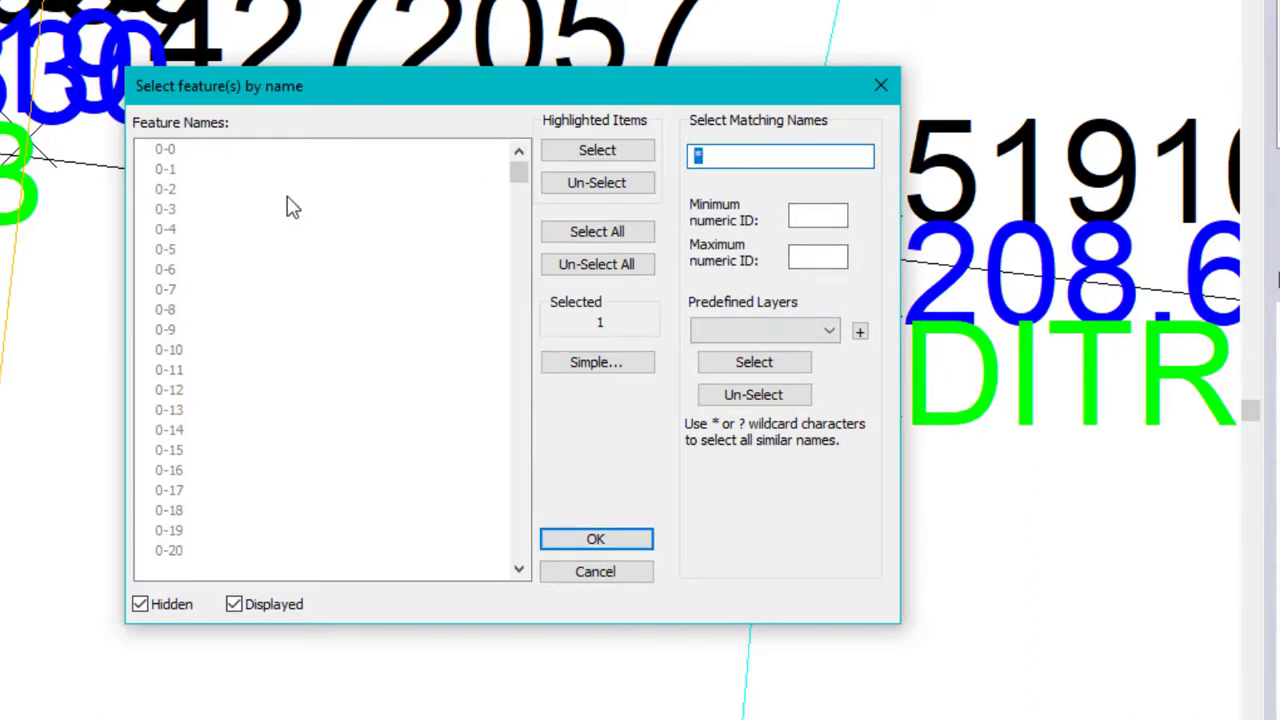
type("0")
left_click(617, 264)
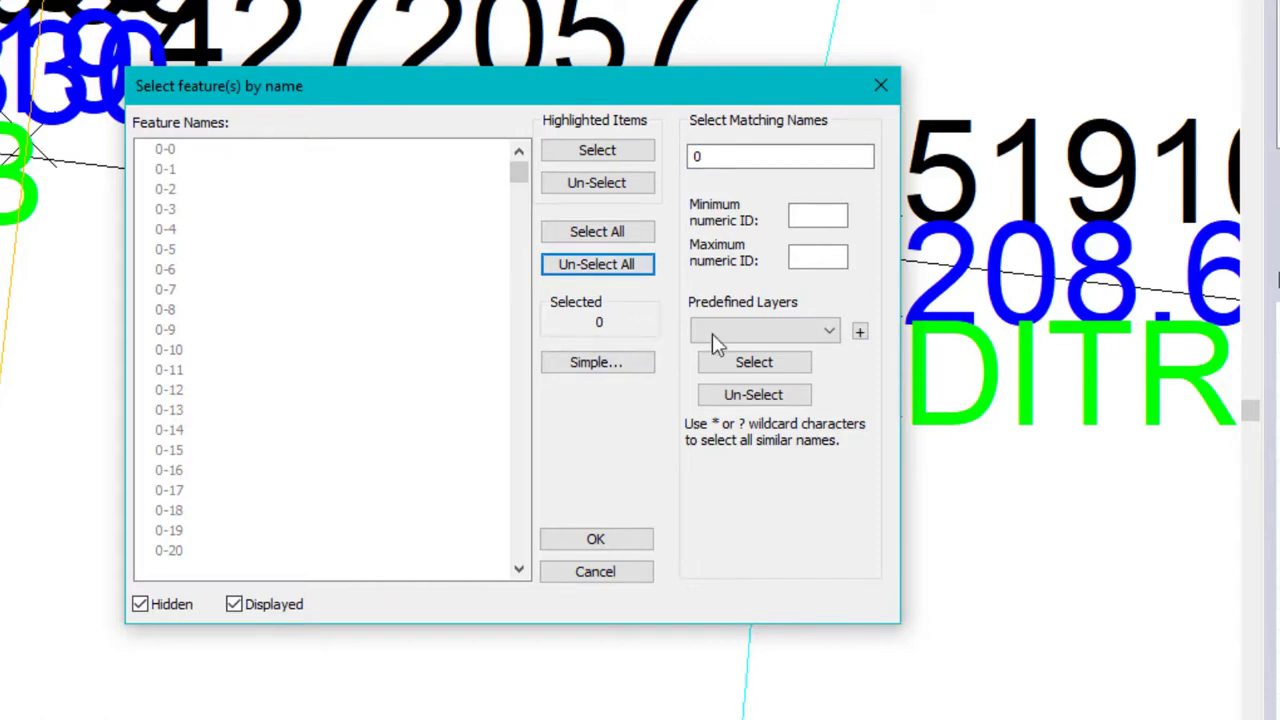
left_click(765, 366)
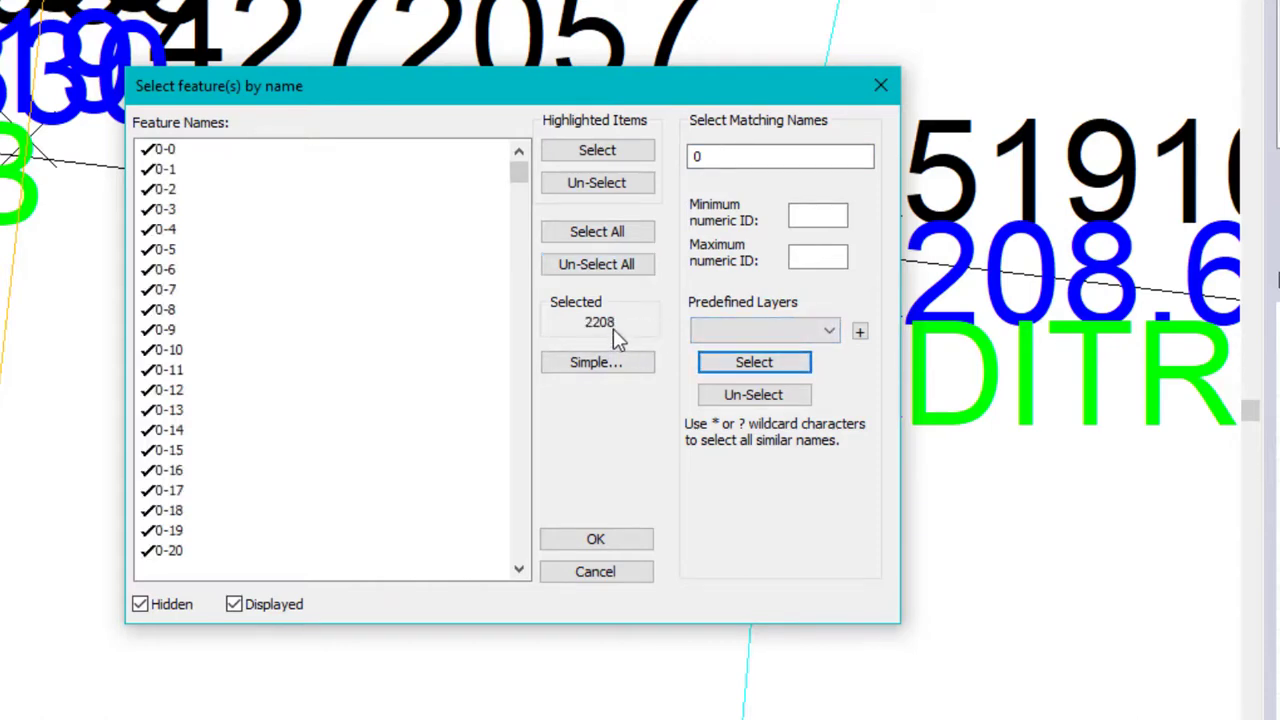
Add all features matching the name PNTSDESC to the selection
left_click_drag(693, 92, 576, 106)
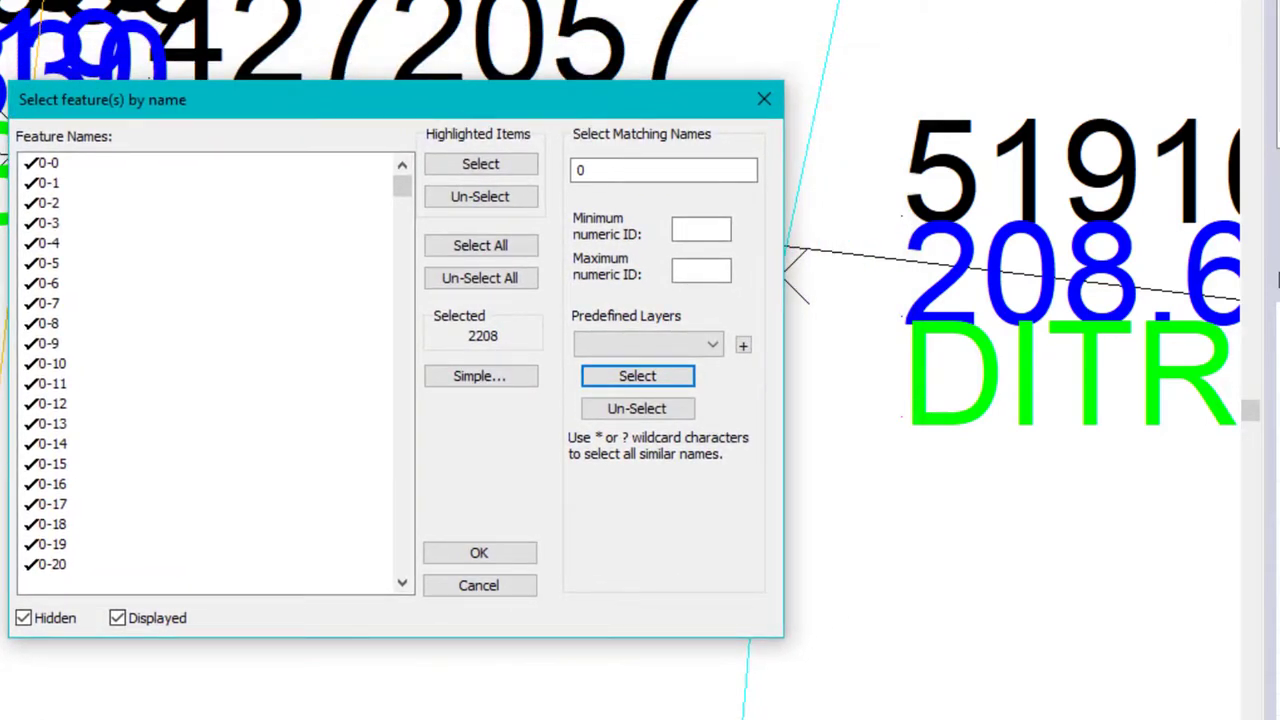
double_click(634, 172)
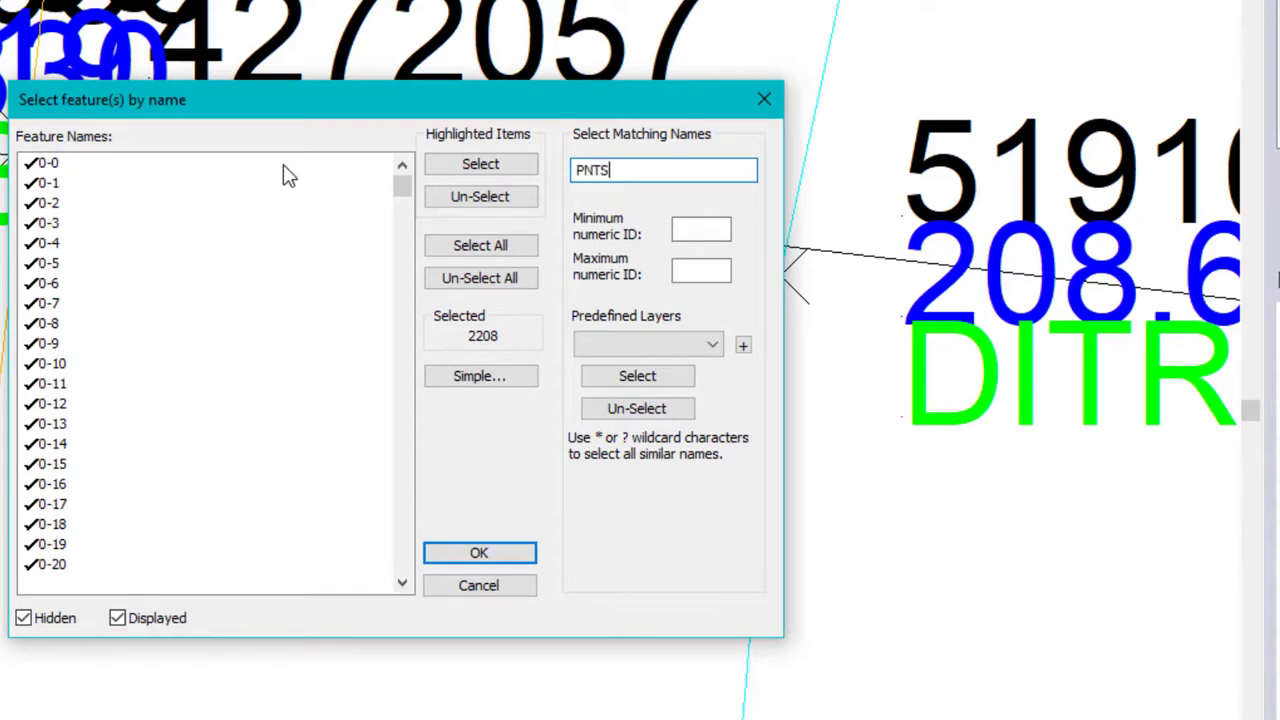
type("PNTSDESC")
left_click(667, 376)
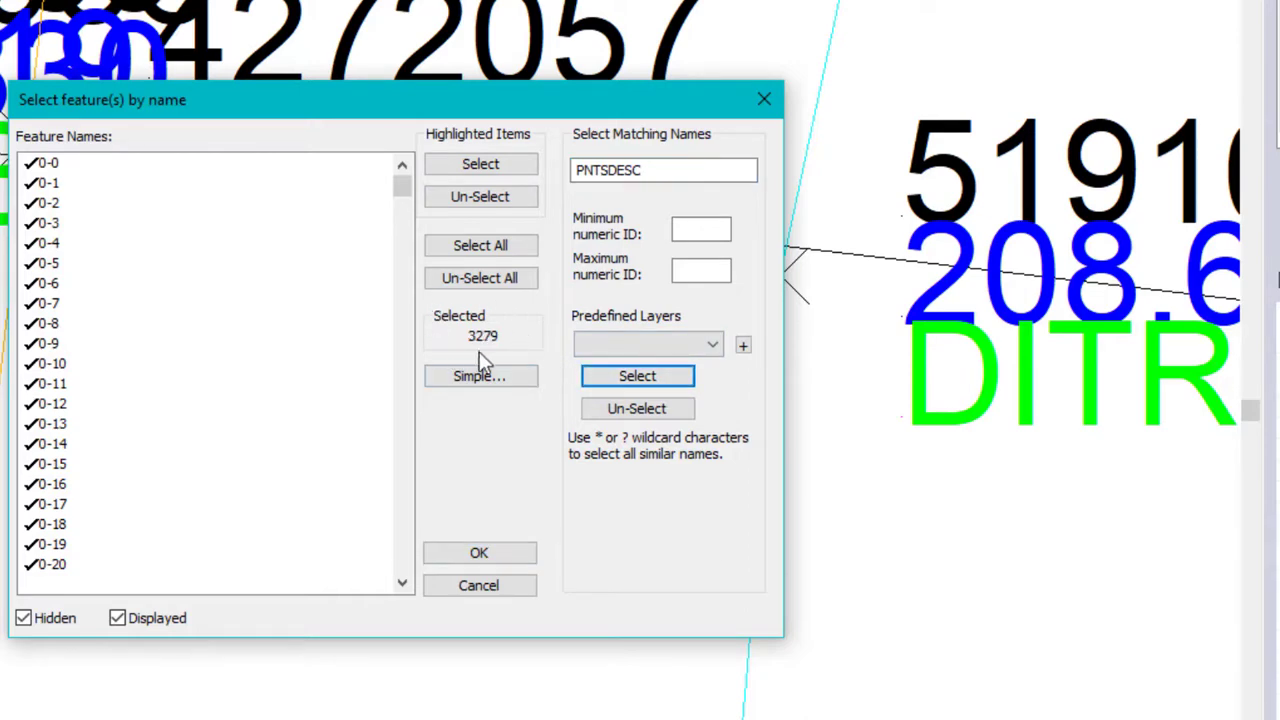
Add all features matching the name PNTSNO to the selection
left_click(640, 171)
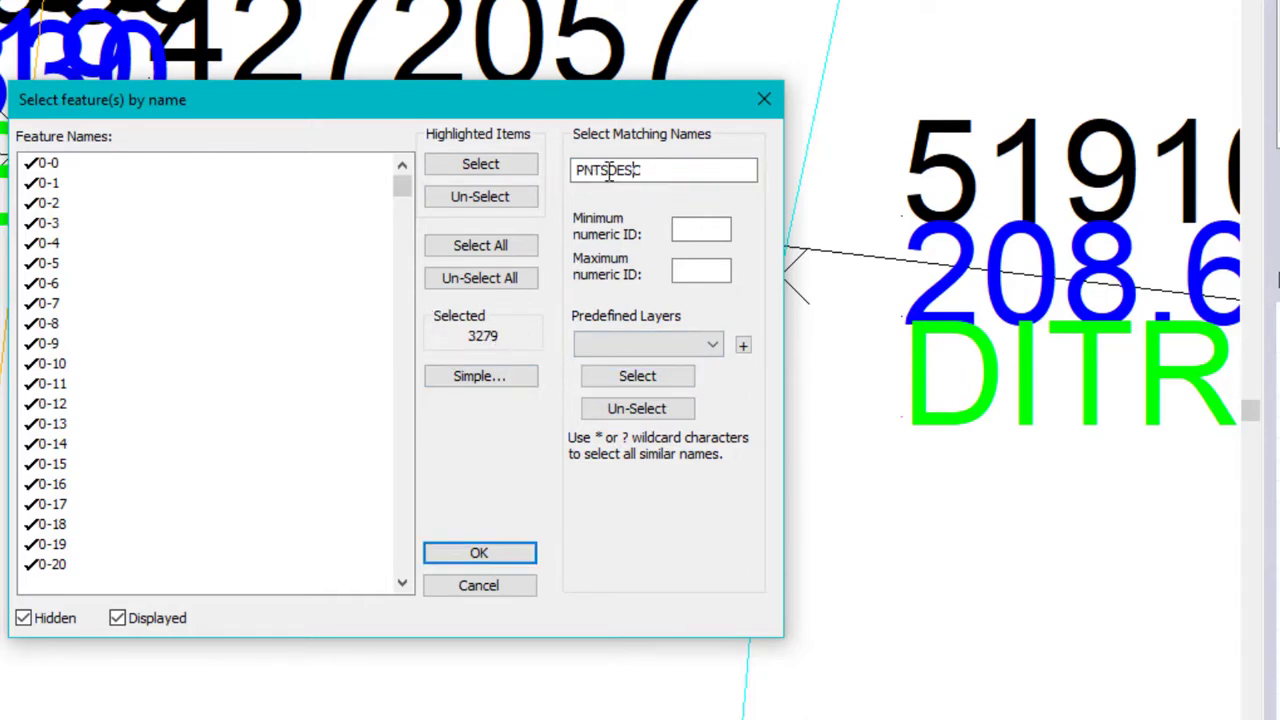
left_click_drag(609, 171, 655, 172)
type("NO")
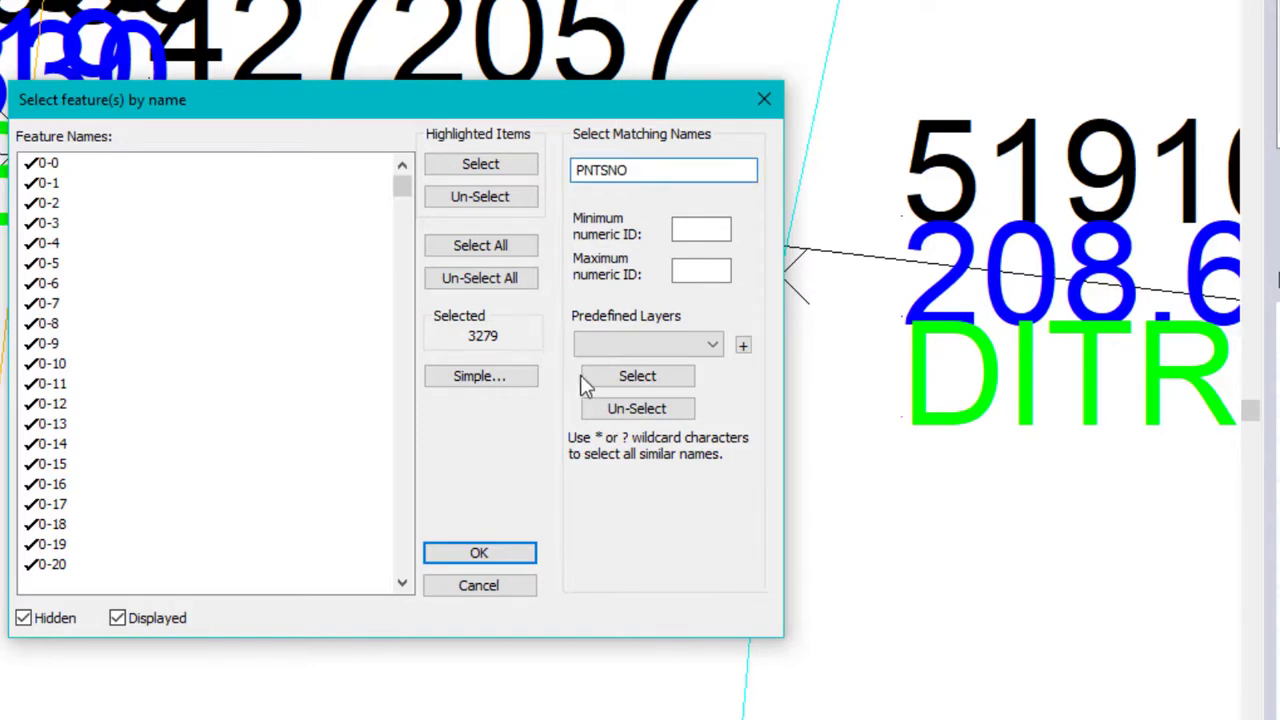
left_click(635, 380)
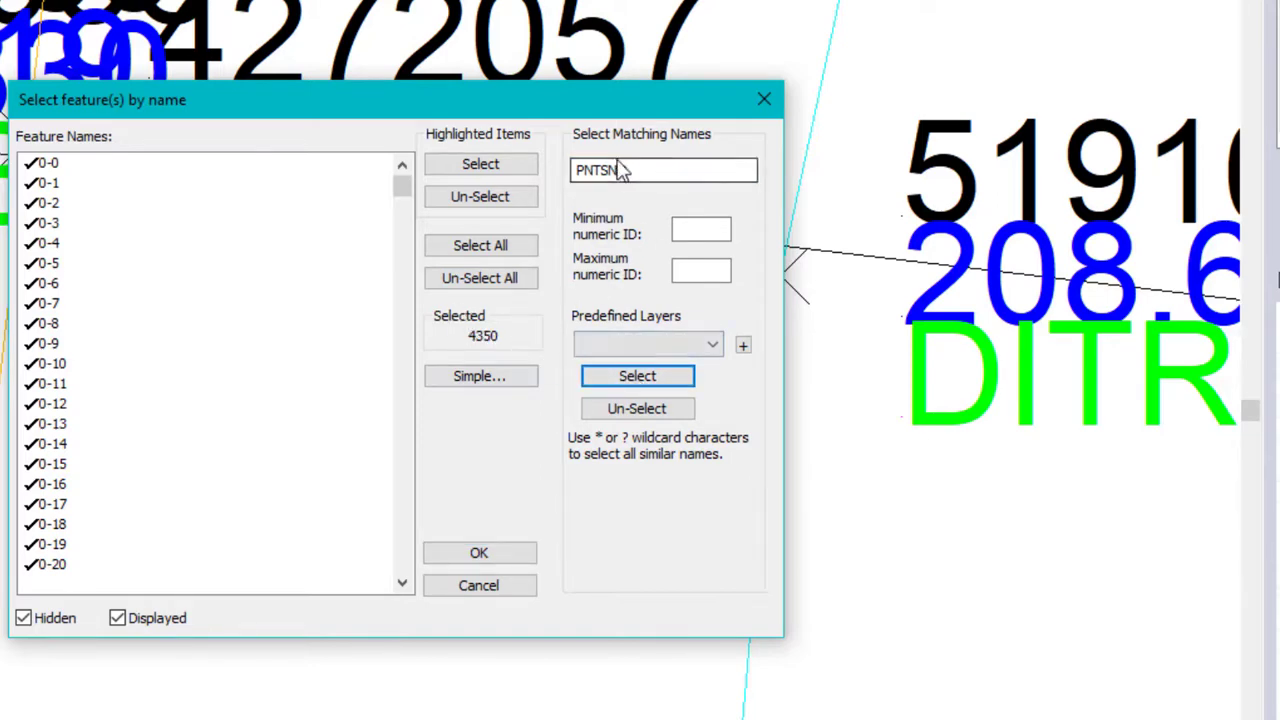
Add all features matching the name PNTSELEV to the selection and accept the selection by name
left_click_drag(609, 170, 637, 167)
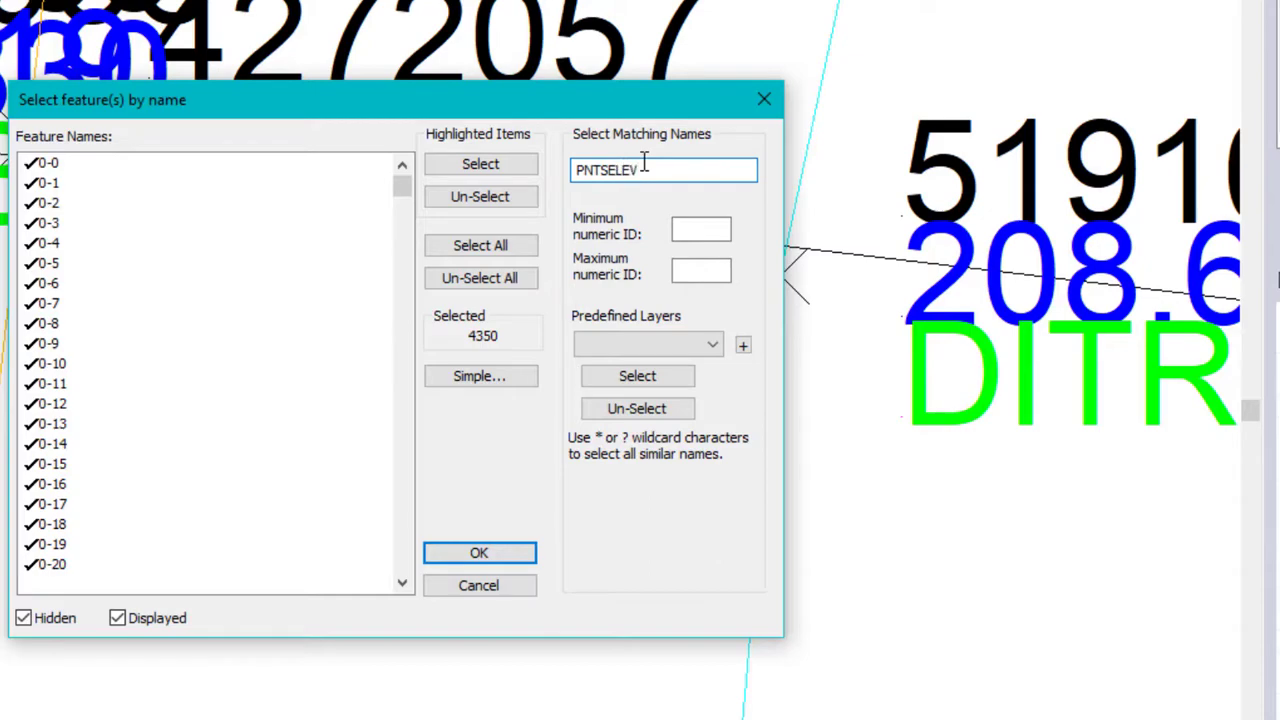
left_click(628, 382)
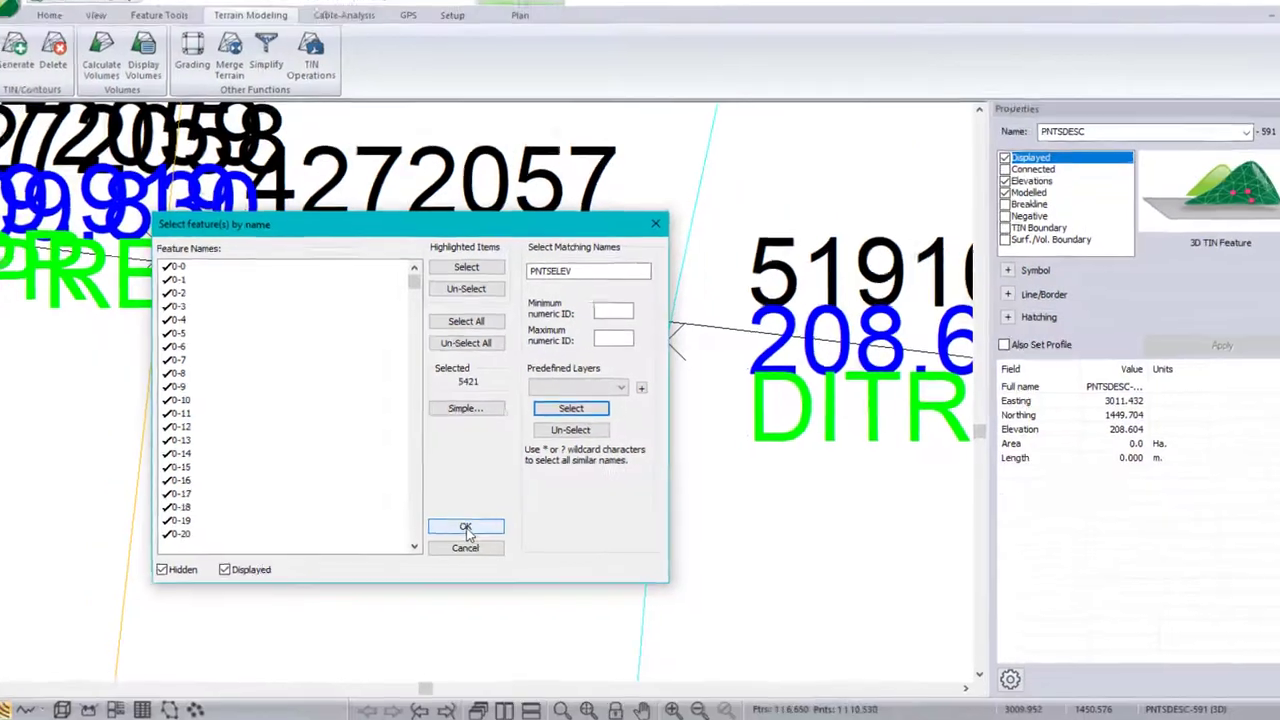
left_click(479, 553)
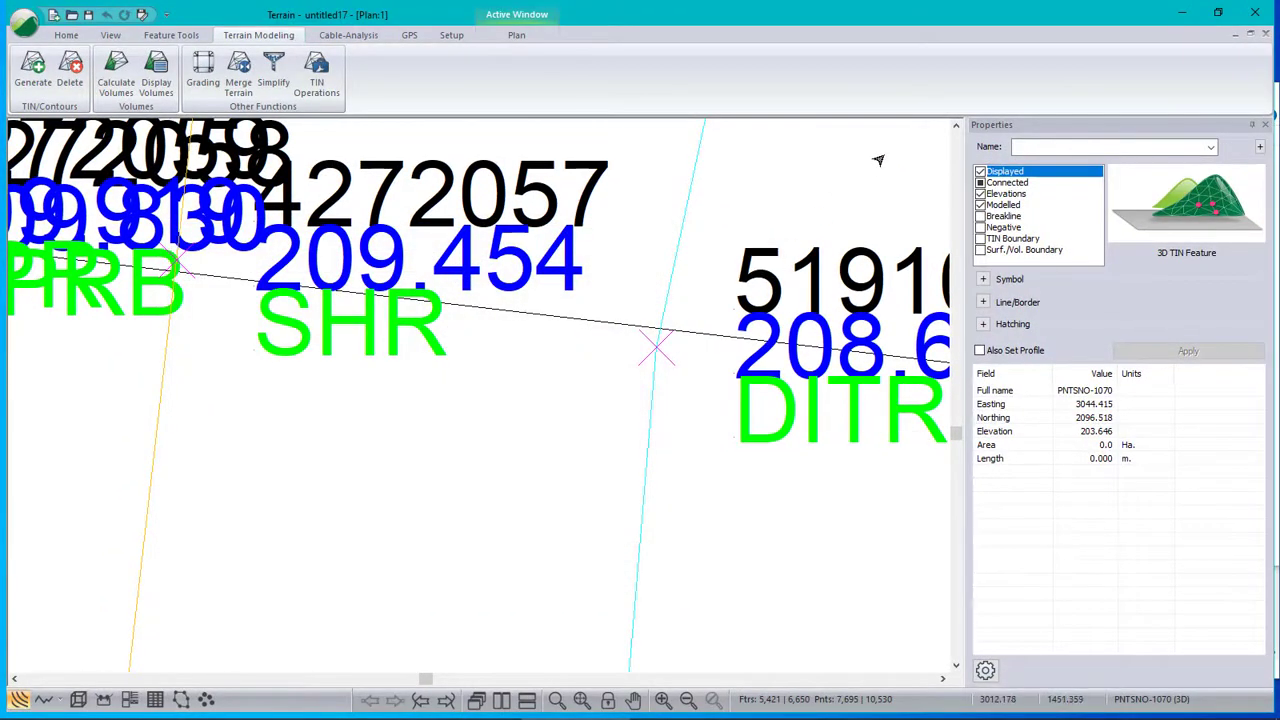
Exclude the selected features from the model, accept clearing the existing terrain triangles, and regenerate the terrain model
left_click(980, 205)
left_click(1190, 352)
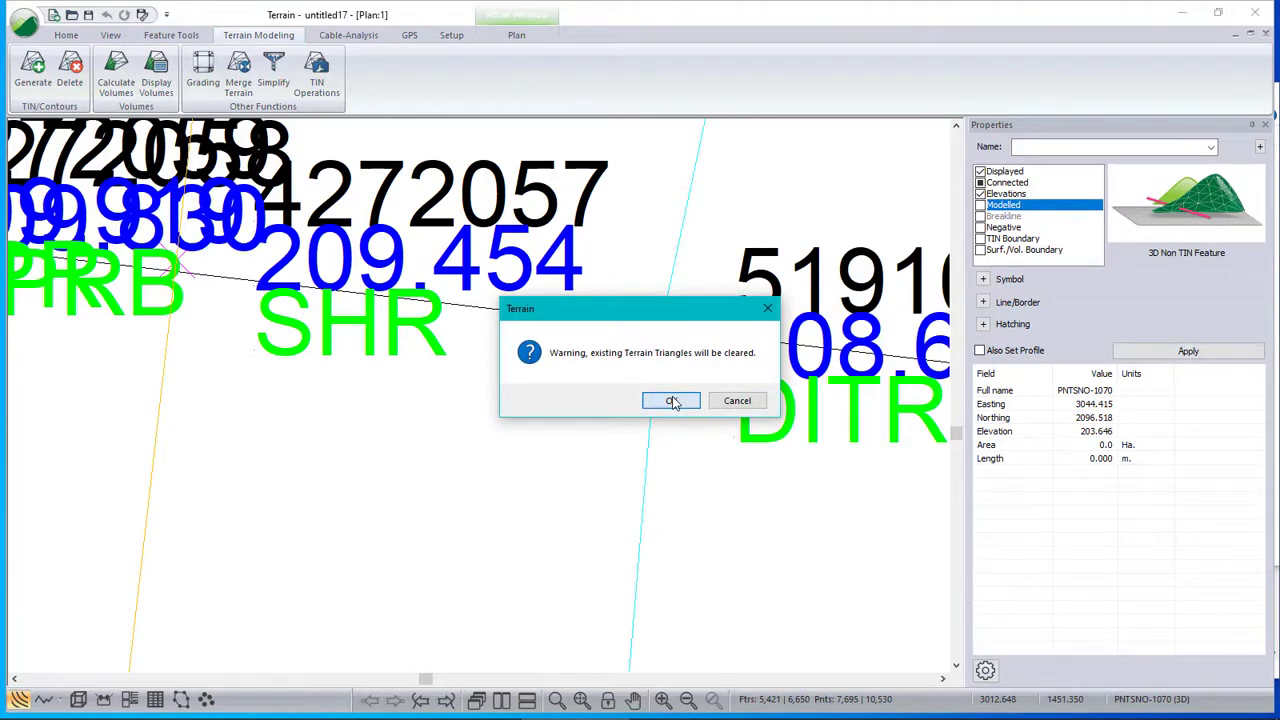
left_click(671, 400)
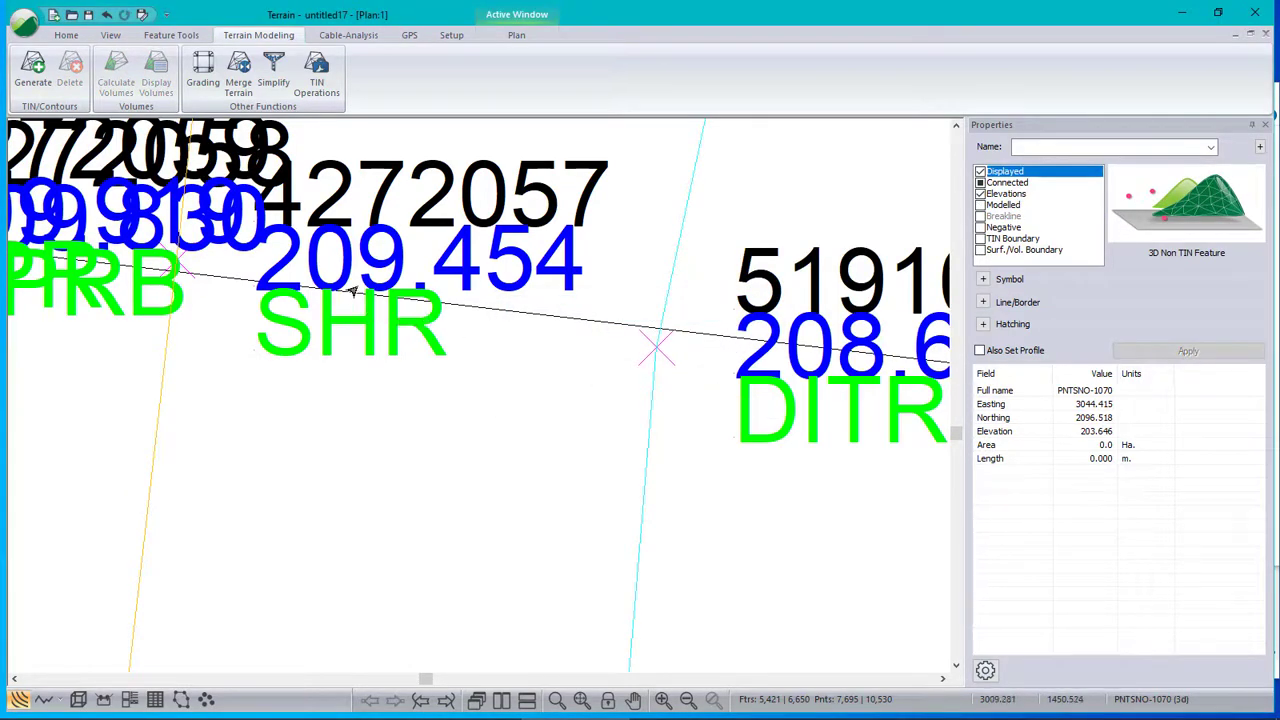
left_click(33, 68)
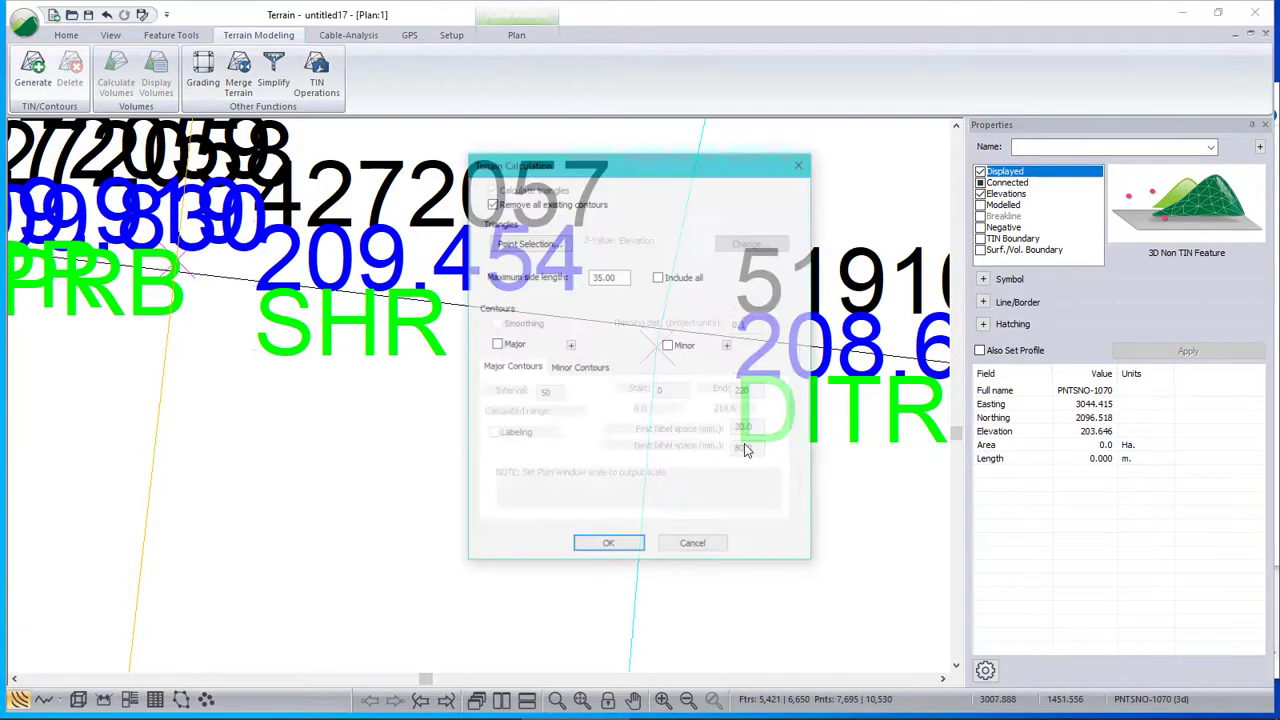
left_click(609, 546)
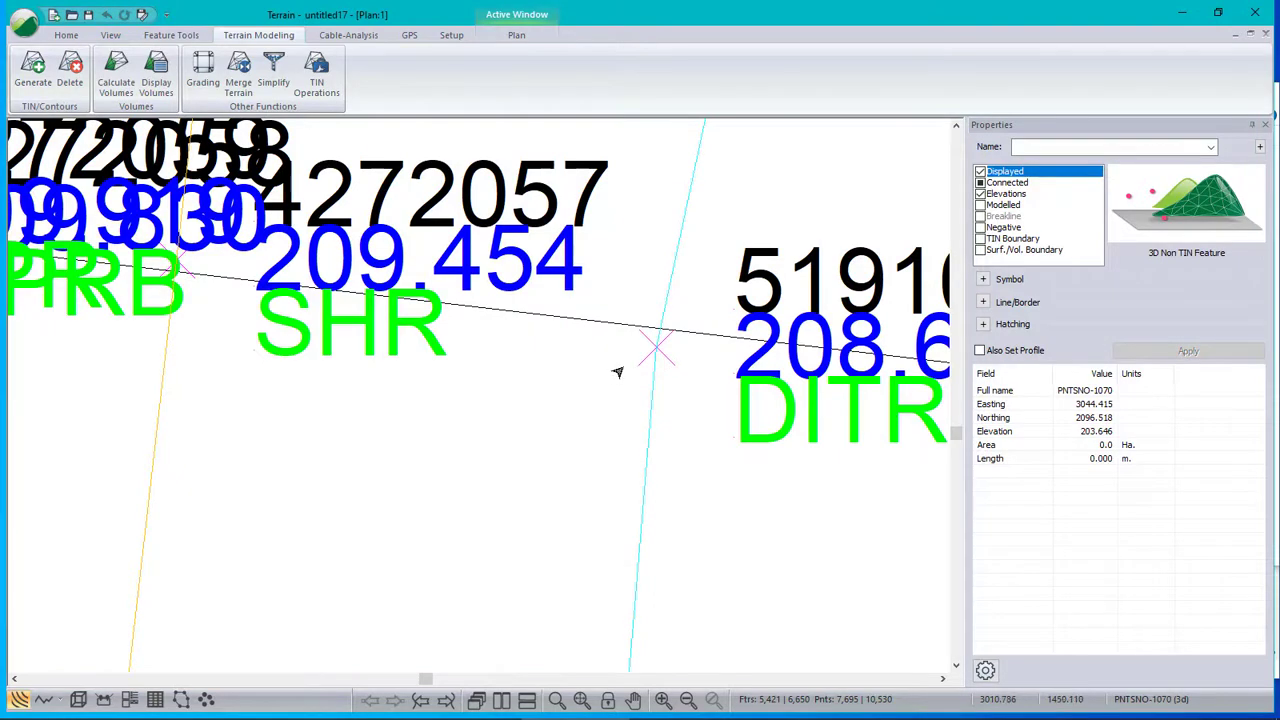
Turn on the display of TIN triangle outlines in the plan window
scroll(617, 368, "down", 2)
right_click(624, 356)
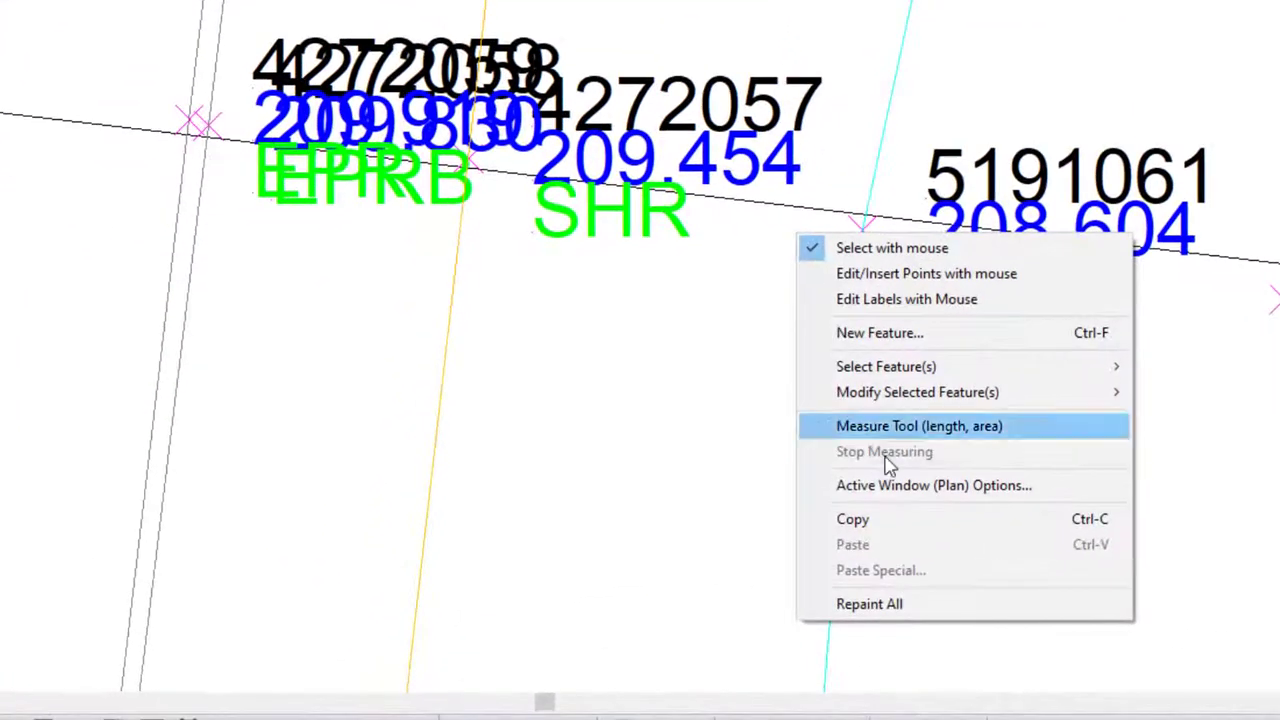
left_click(890, 487)
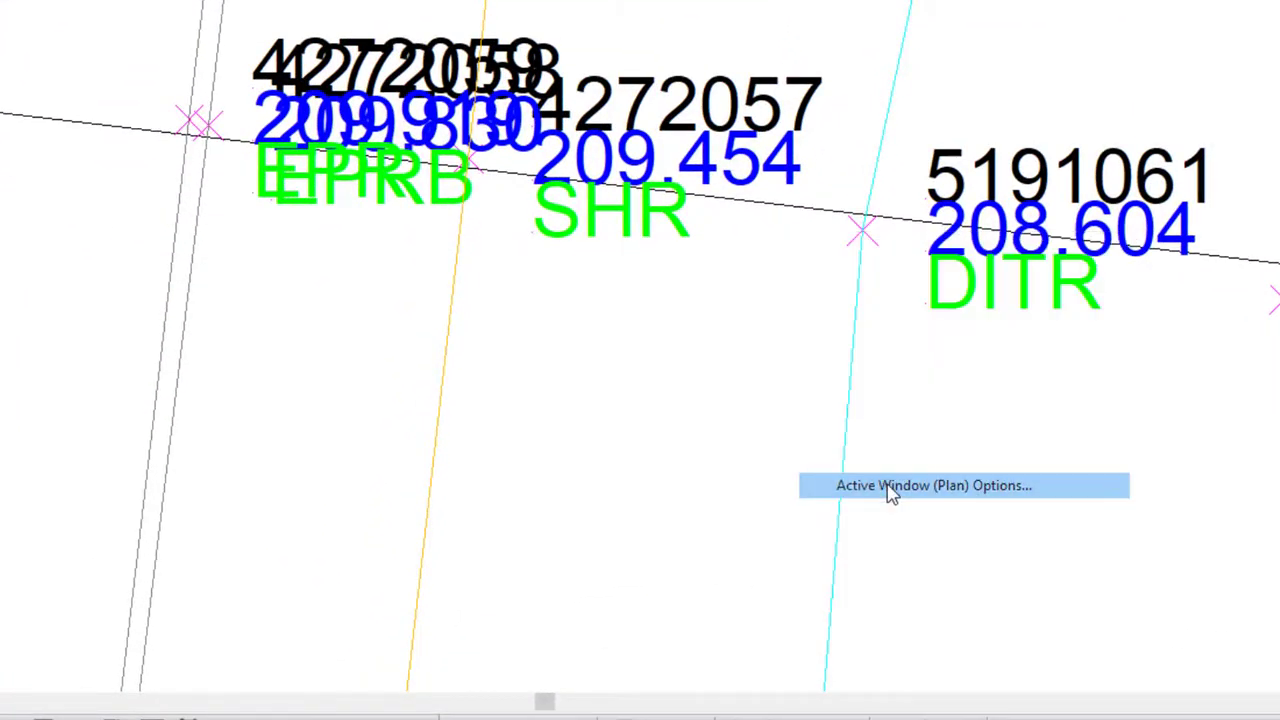
left_click(657, 84)
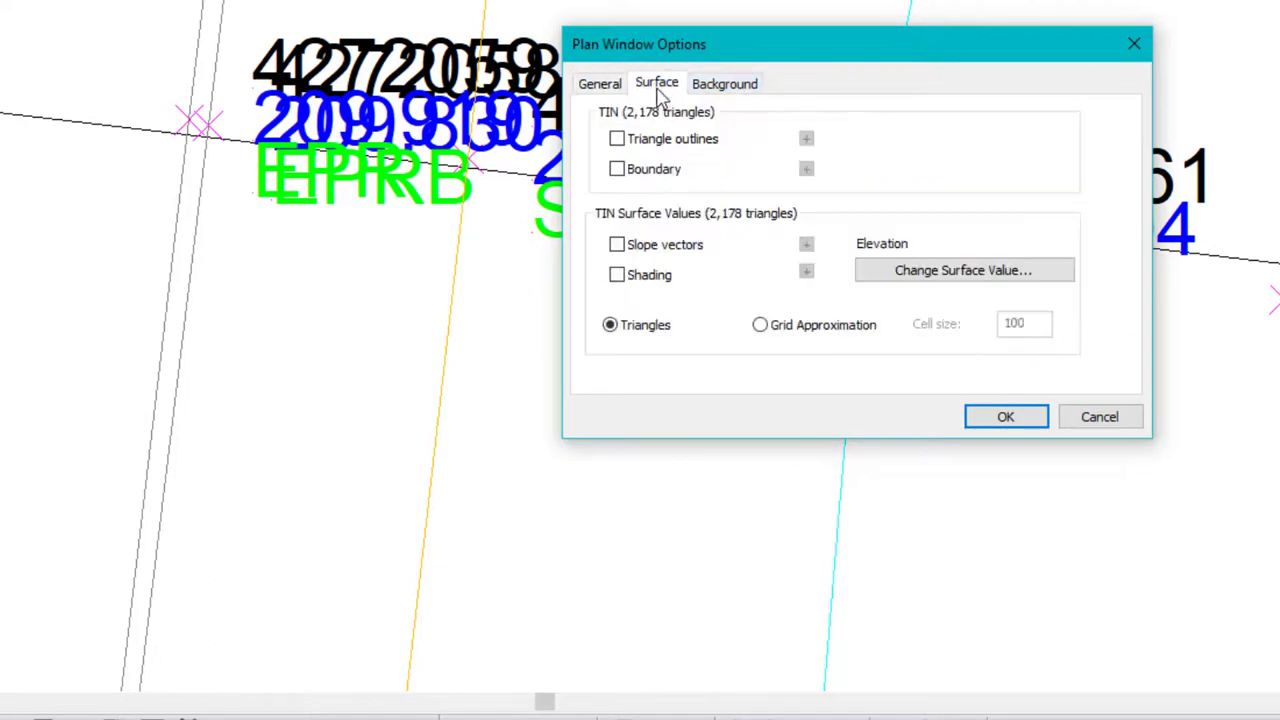
left_click(617, 139)
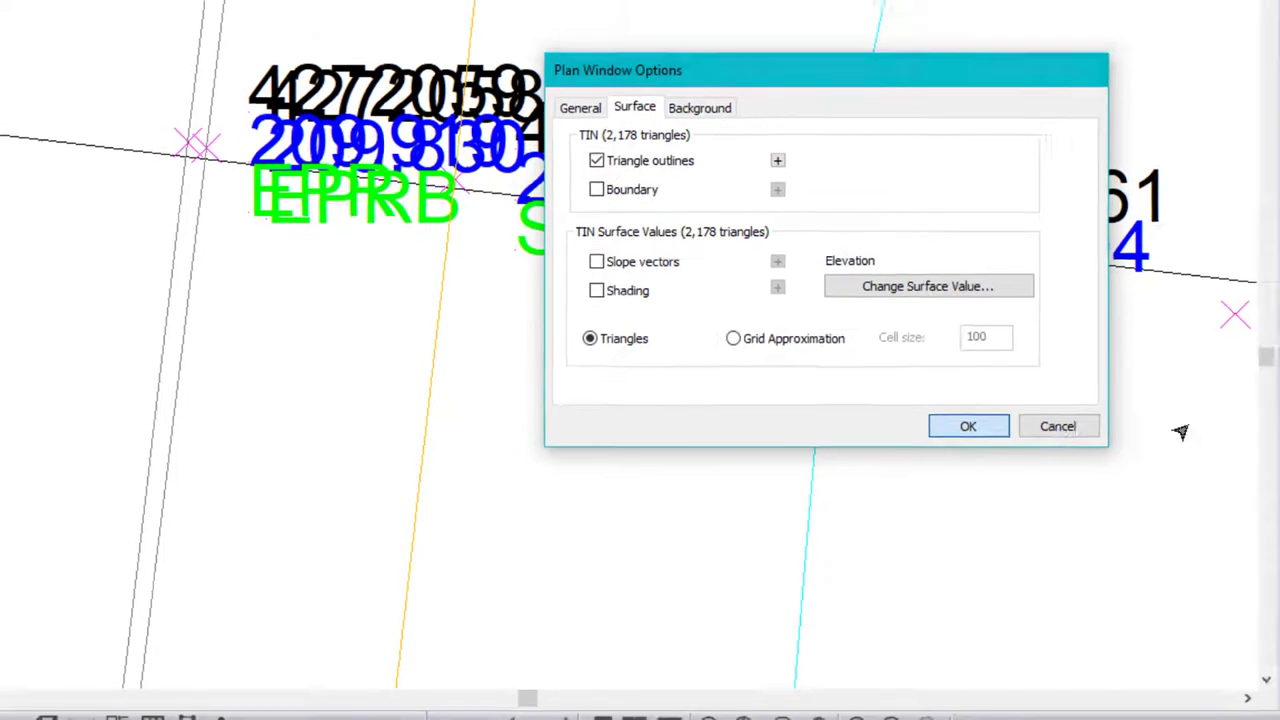
key("Return")
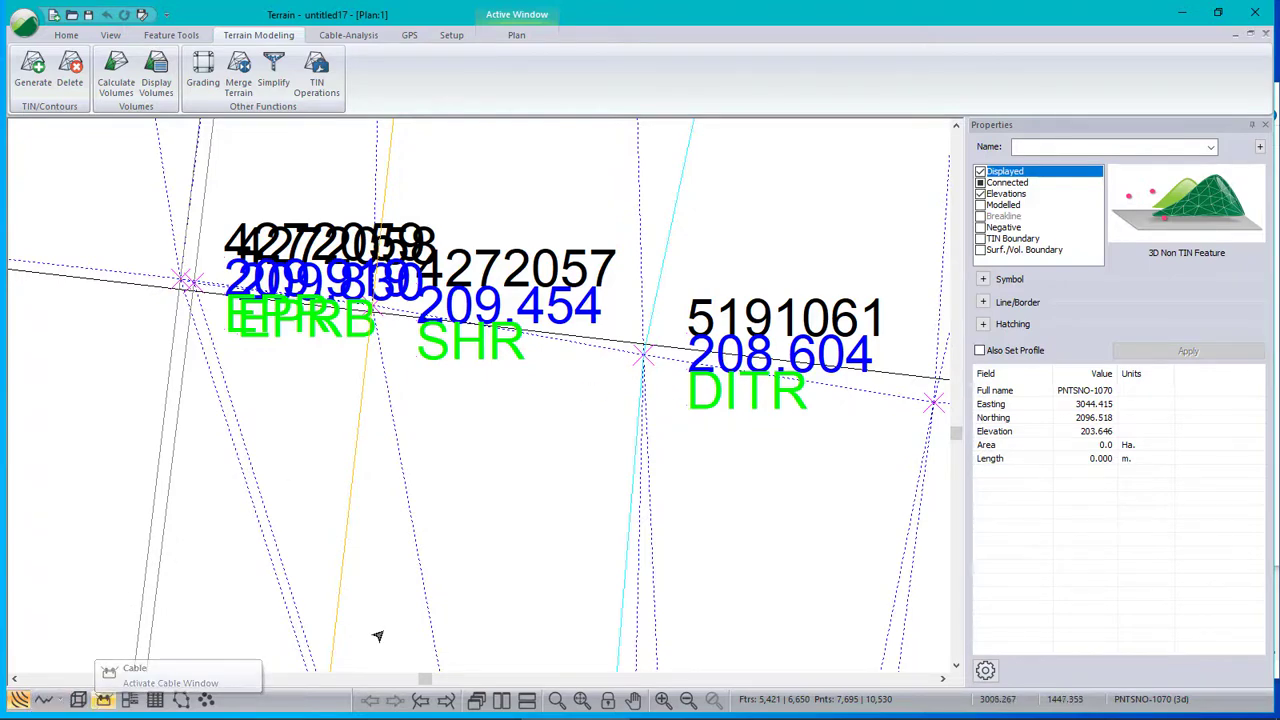
Examine the regenerated surface in the 3D view, both around the DITR survey point and along the road corridor
left_click(78, 699)
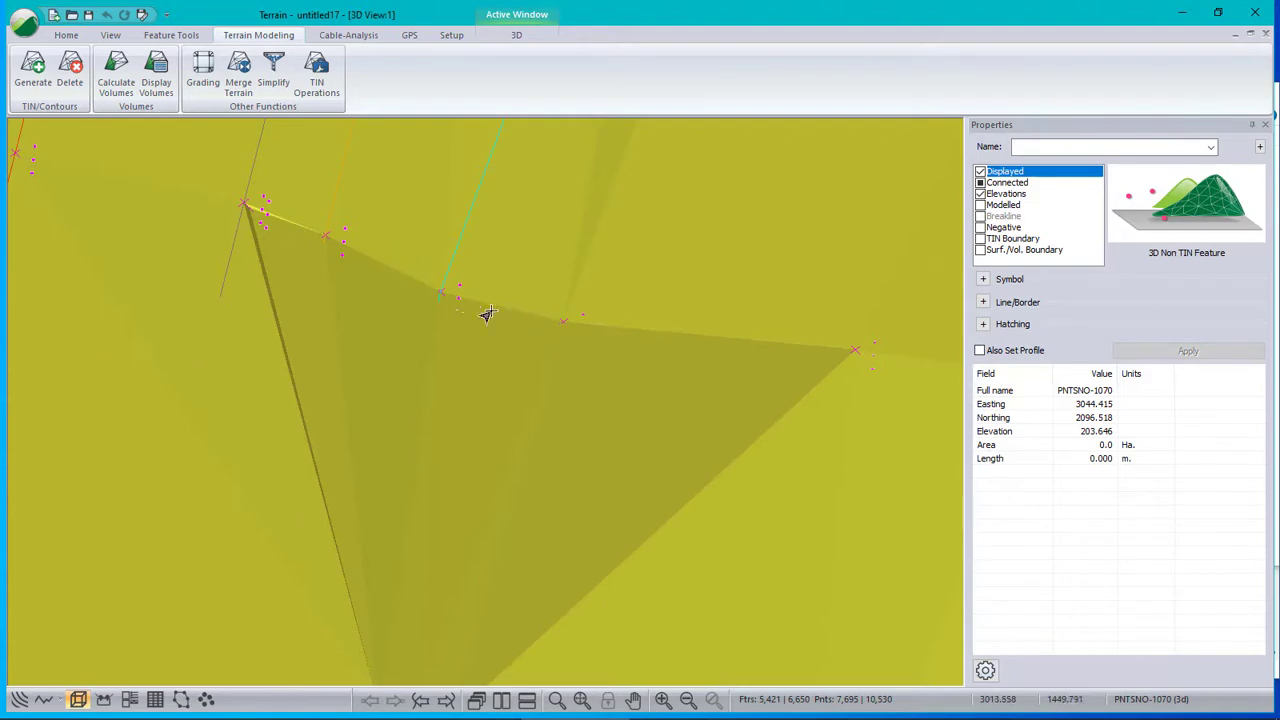
scroll(449, 297, "up", 4)
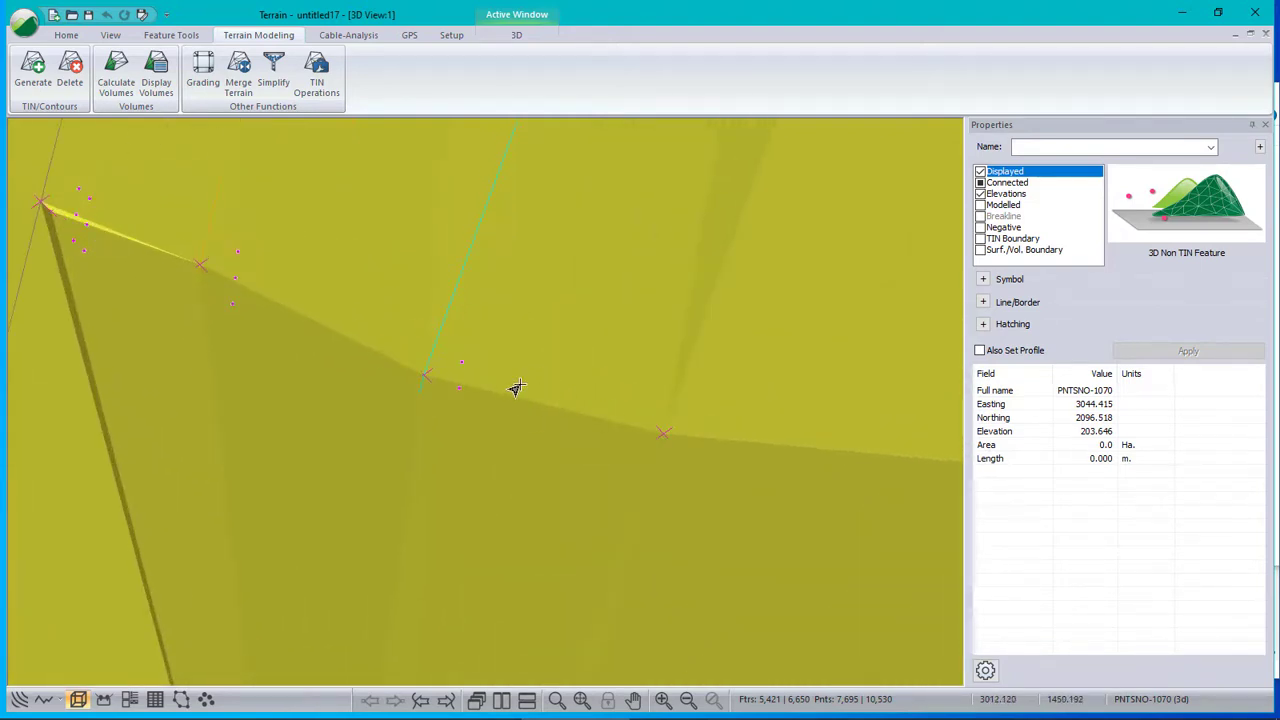
scroll(517, 389, "down", 3)
scroll(550, 410, "down", 5)
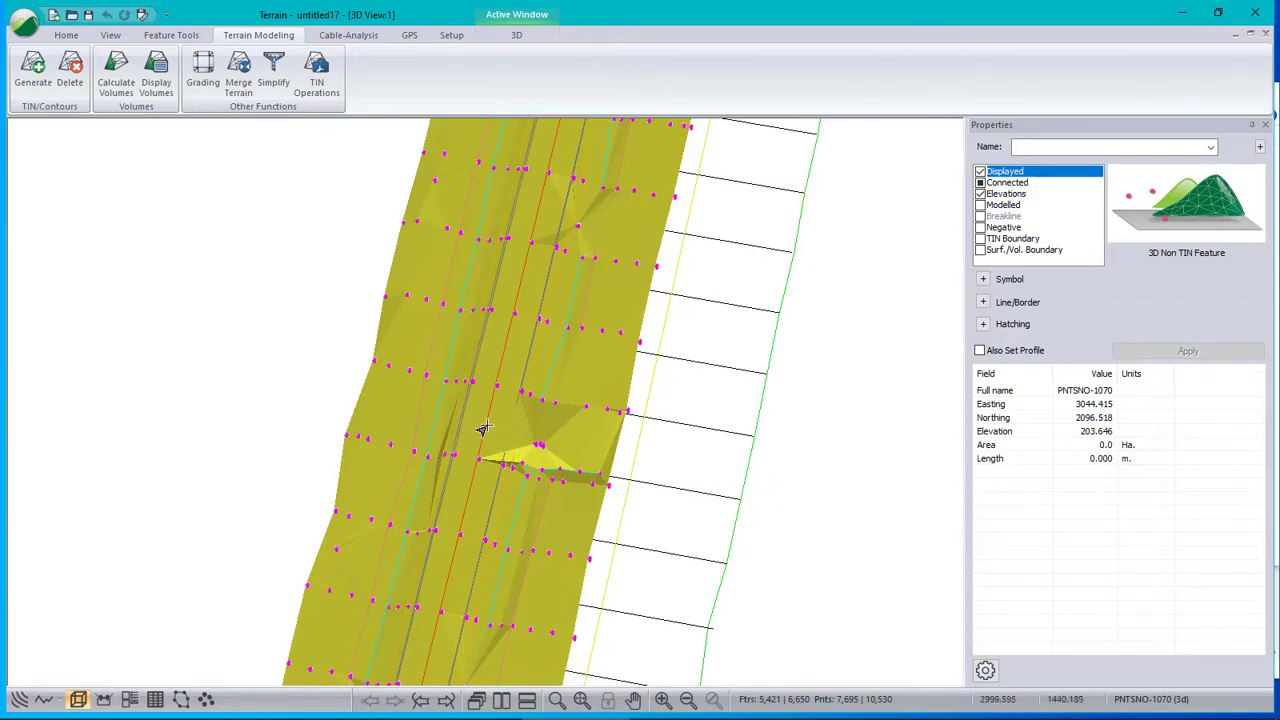
scroll(517, 403, "down", 3)
scroll(517, 403, "down", 2)
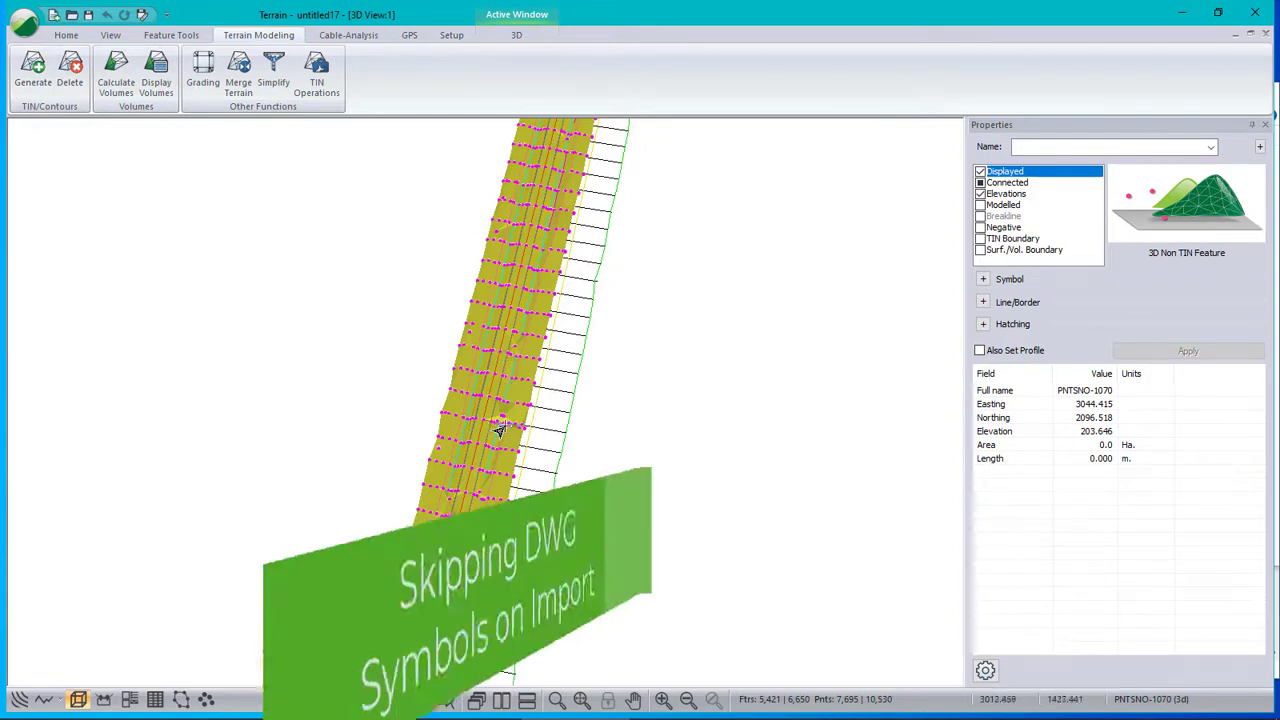
Open km0 to km1.dwg without saving the current terrain, and import it with block insertion turned off
left_click(23, 22)
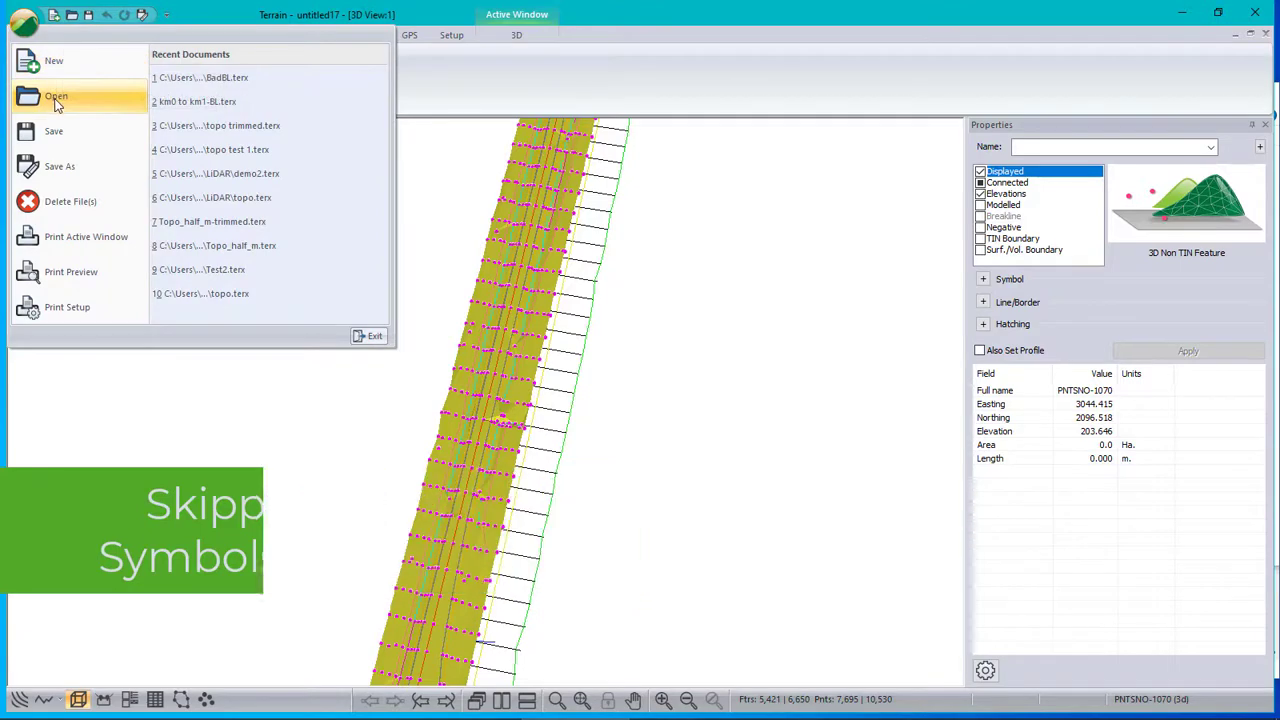
left_click(56, 100)
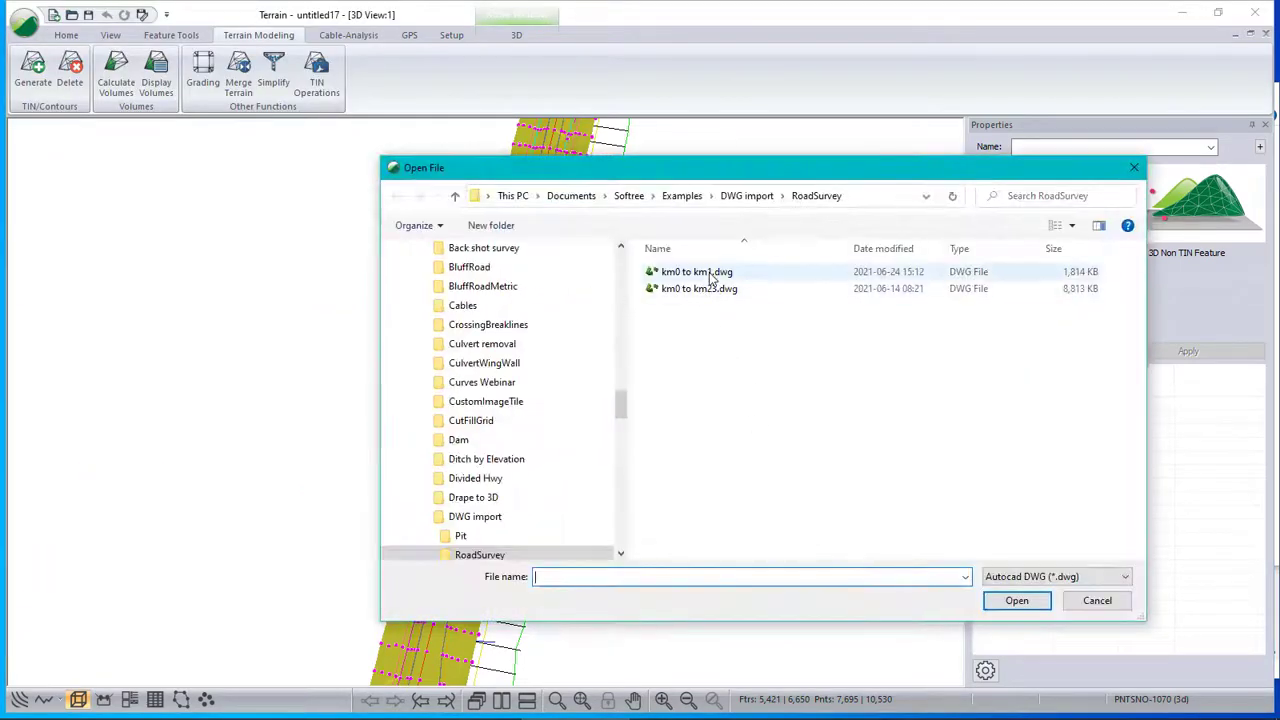
left_click(711, 277)
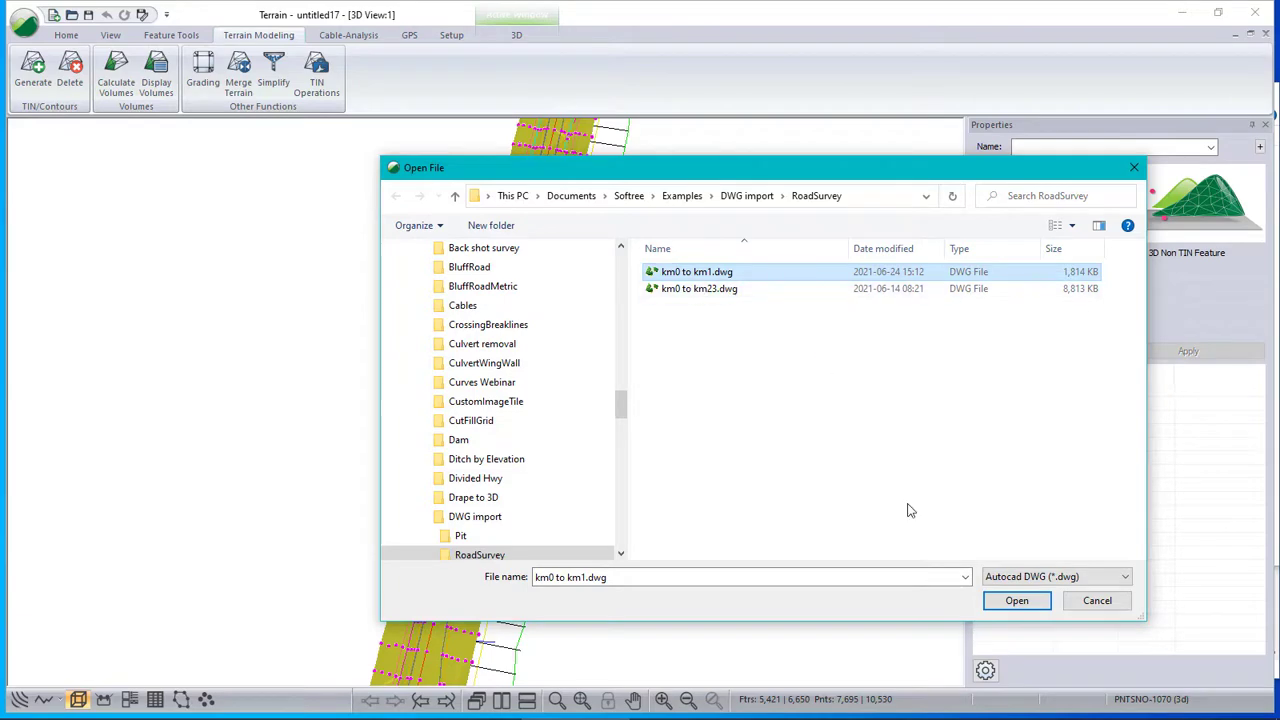
left_click(1015, 600)
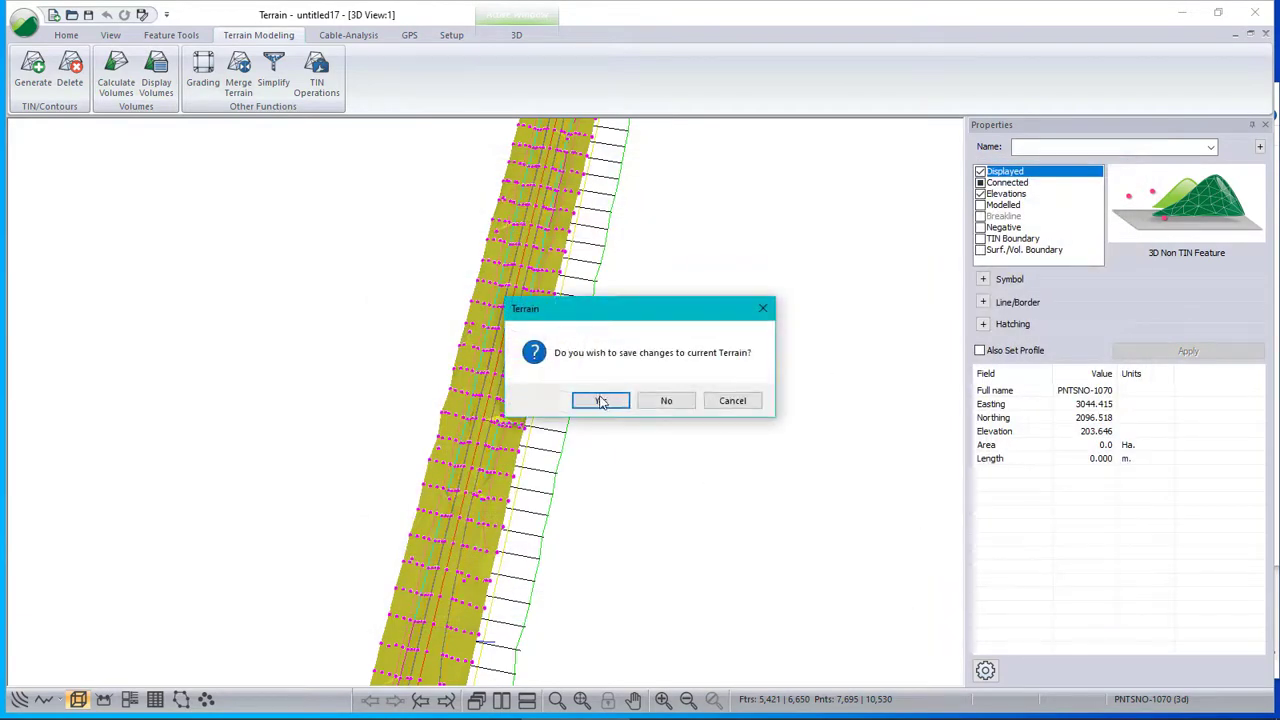
left_click(666, 401)
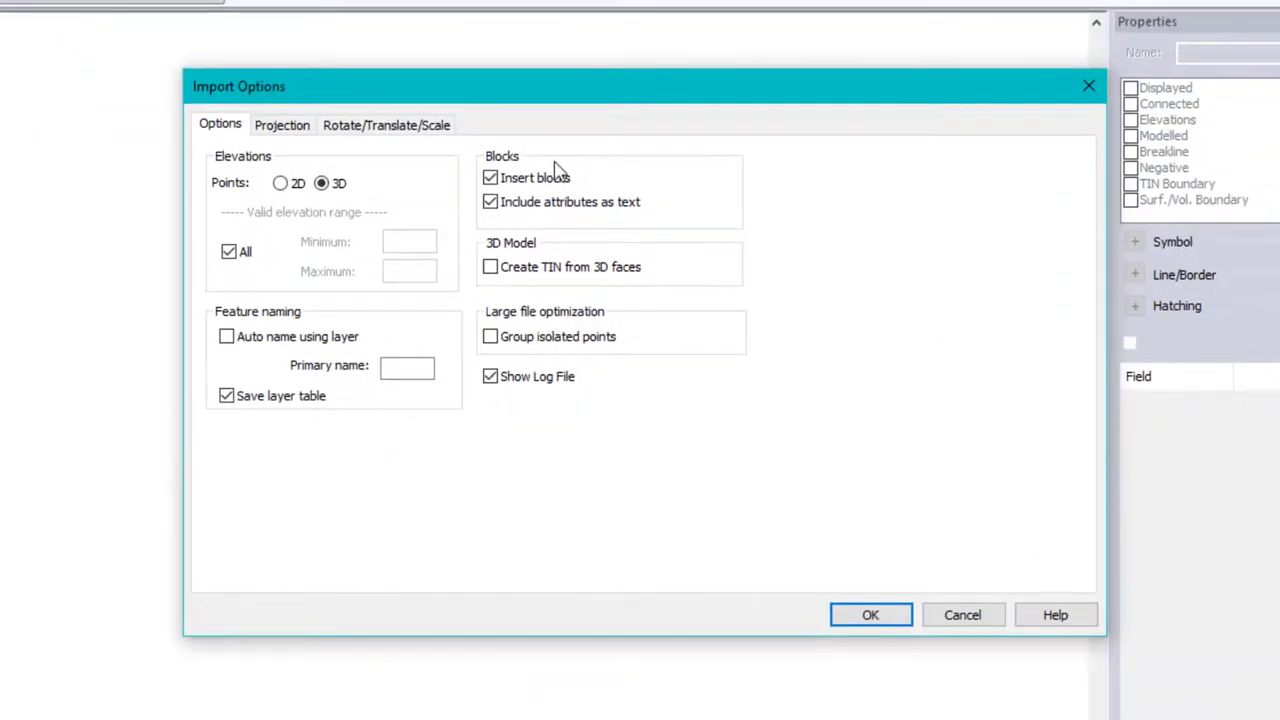
left_click(490, 179)
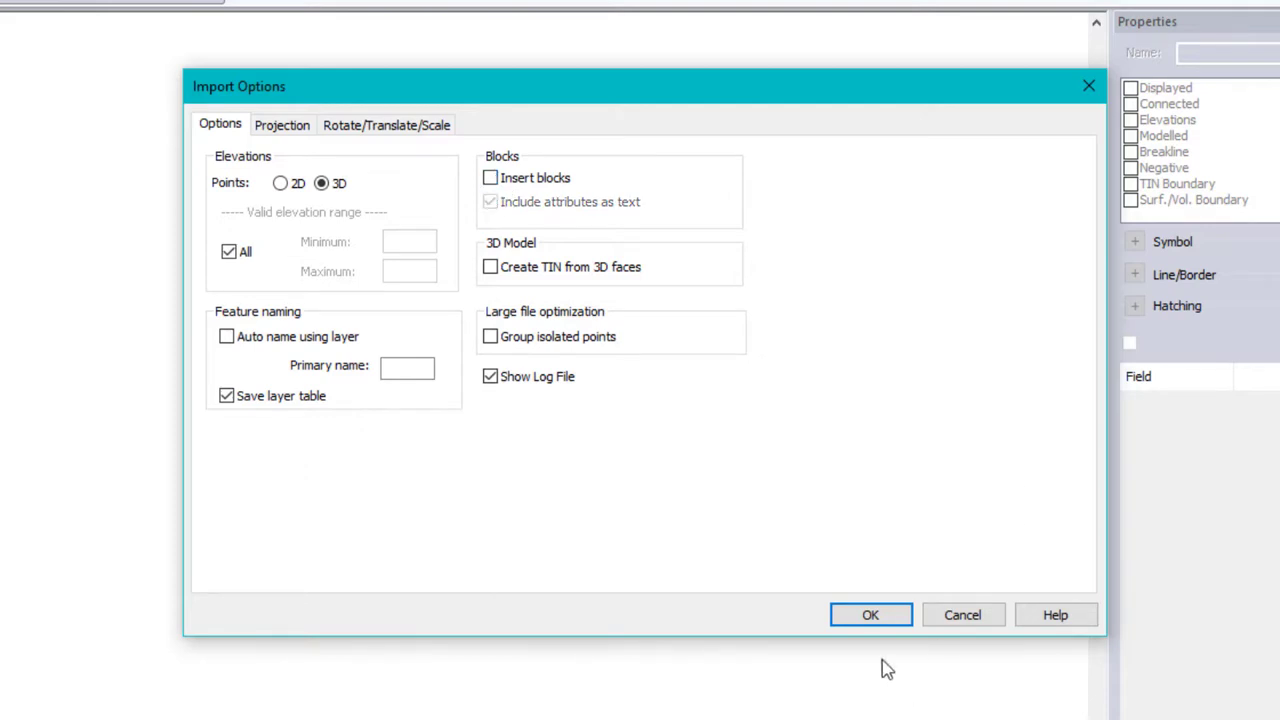
left_click(872, 618)
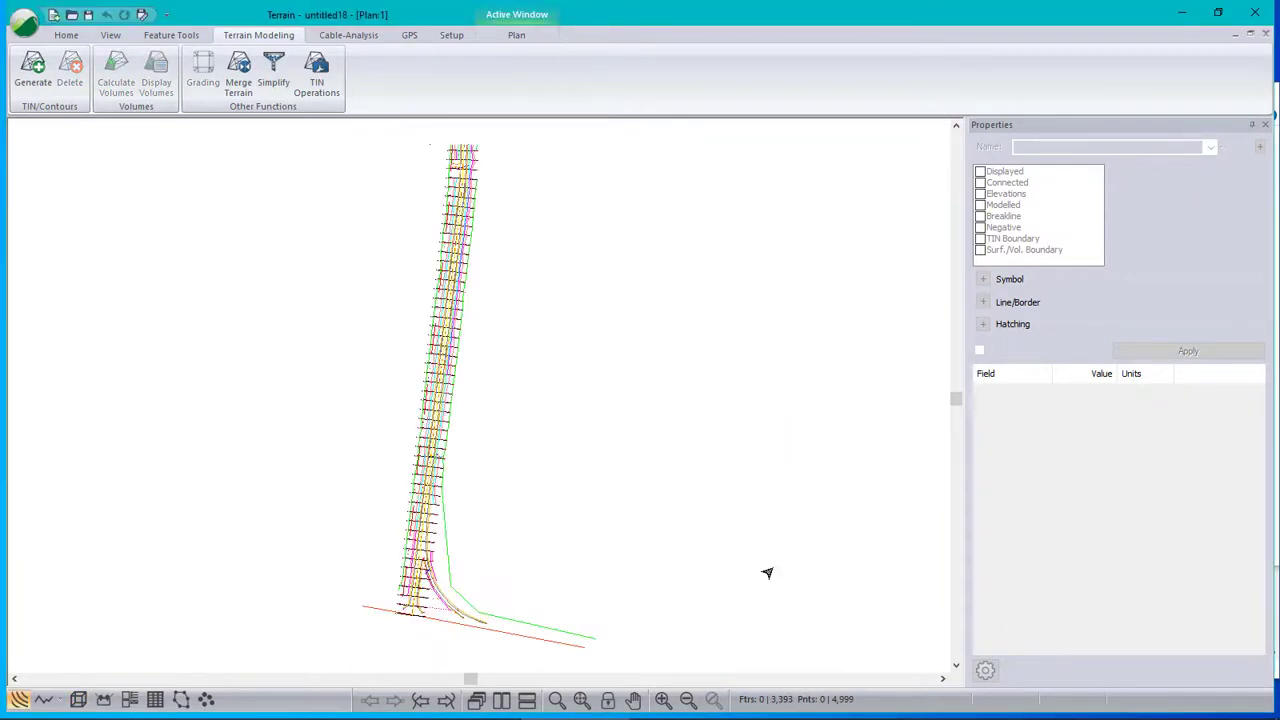
Inspect the imported features around station 0+340.0 in plan, and arrange the 3D view side by side with the plan
scroll(423, 457, "up", 5)
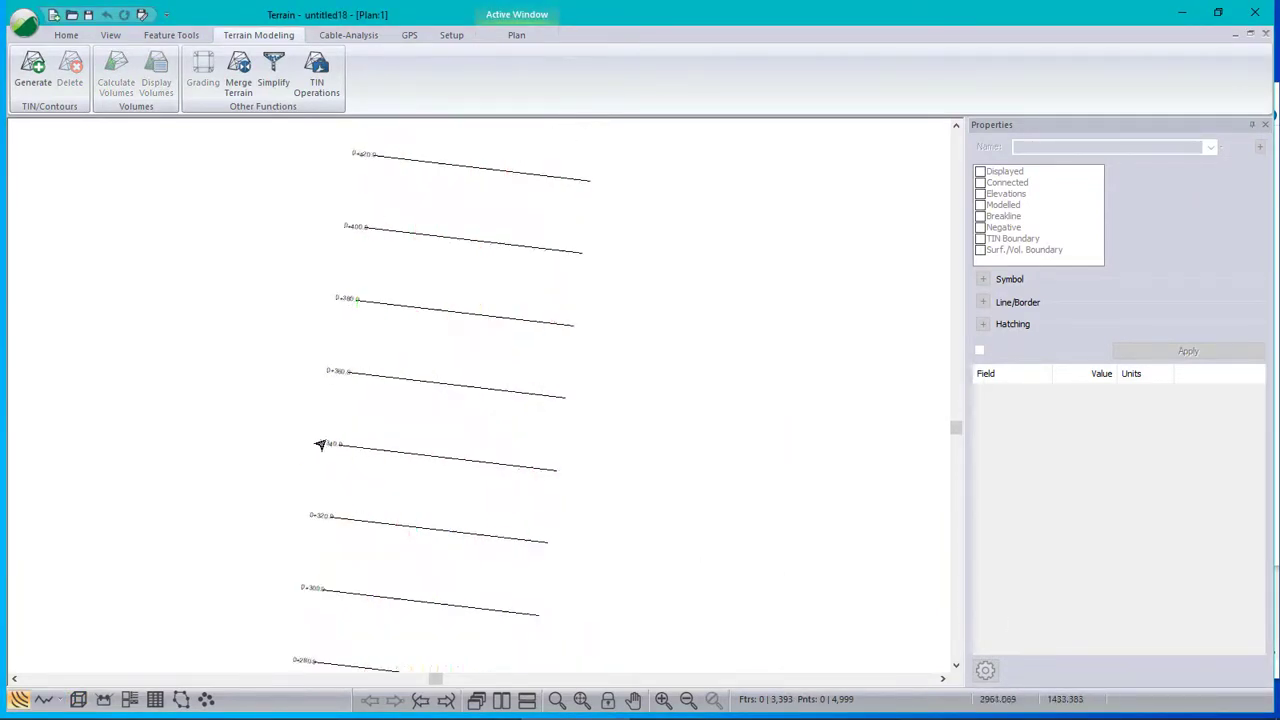
scroll(323, 443, "up", 4)
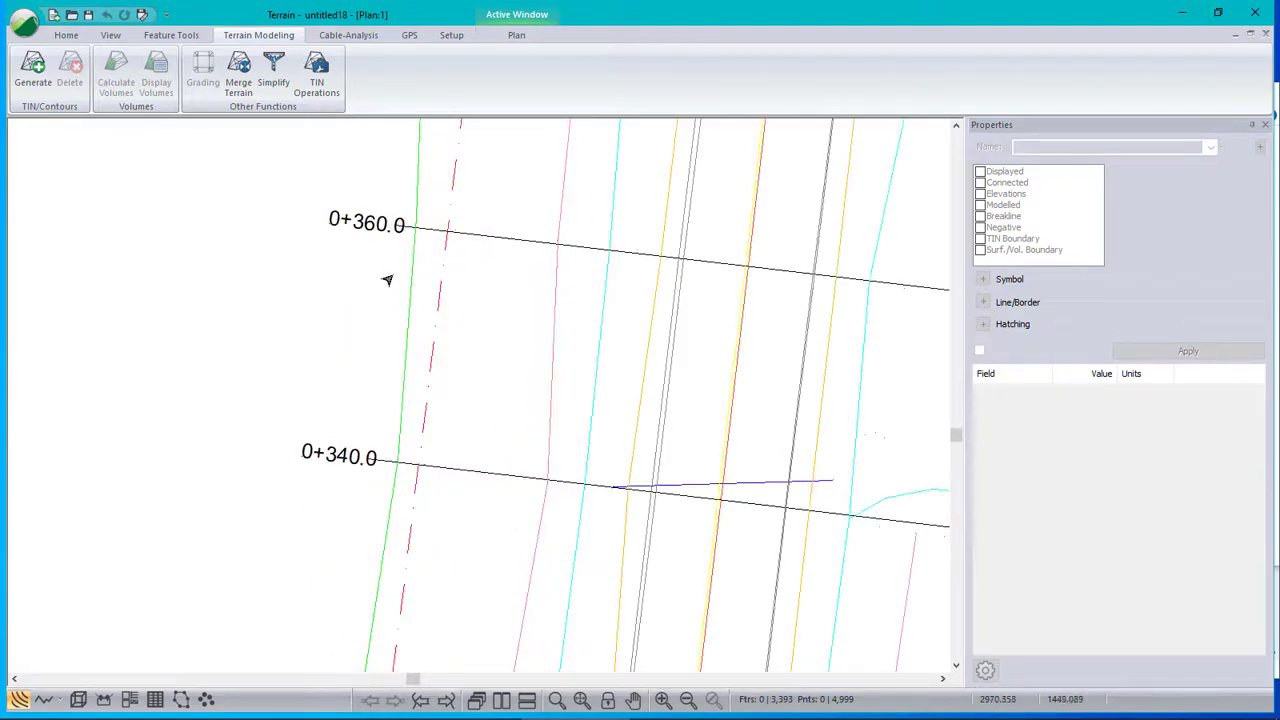
scroll(790, 400, "down", 2)
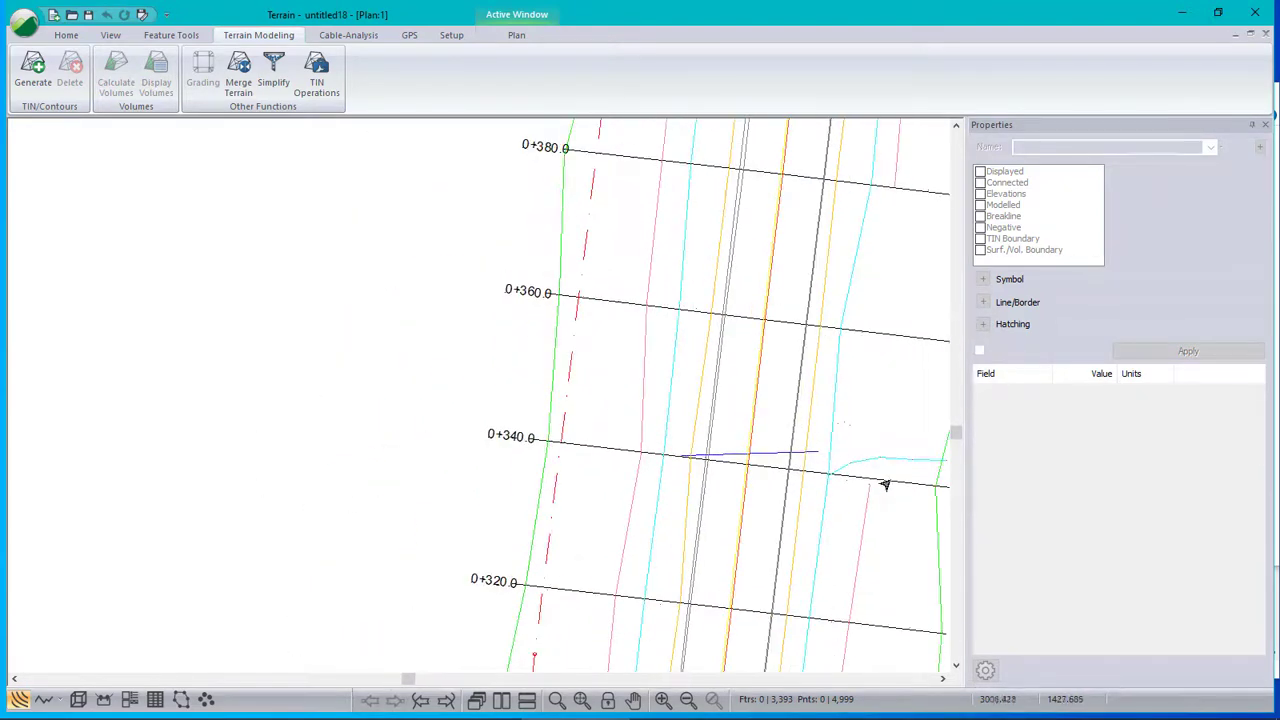
middle_click_drag(887, 482, 695, 377)
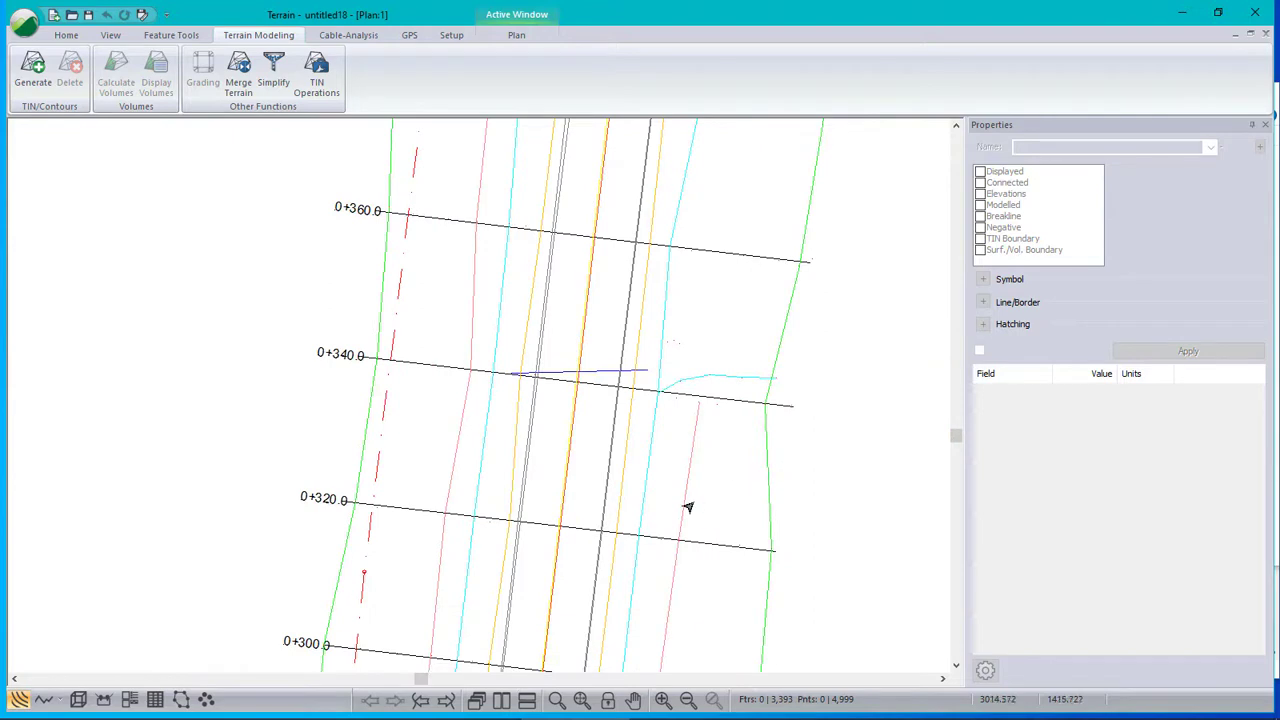
left_click(77, 700)
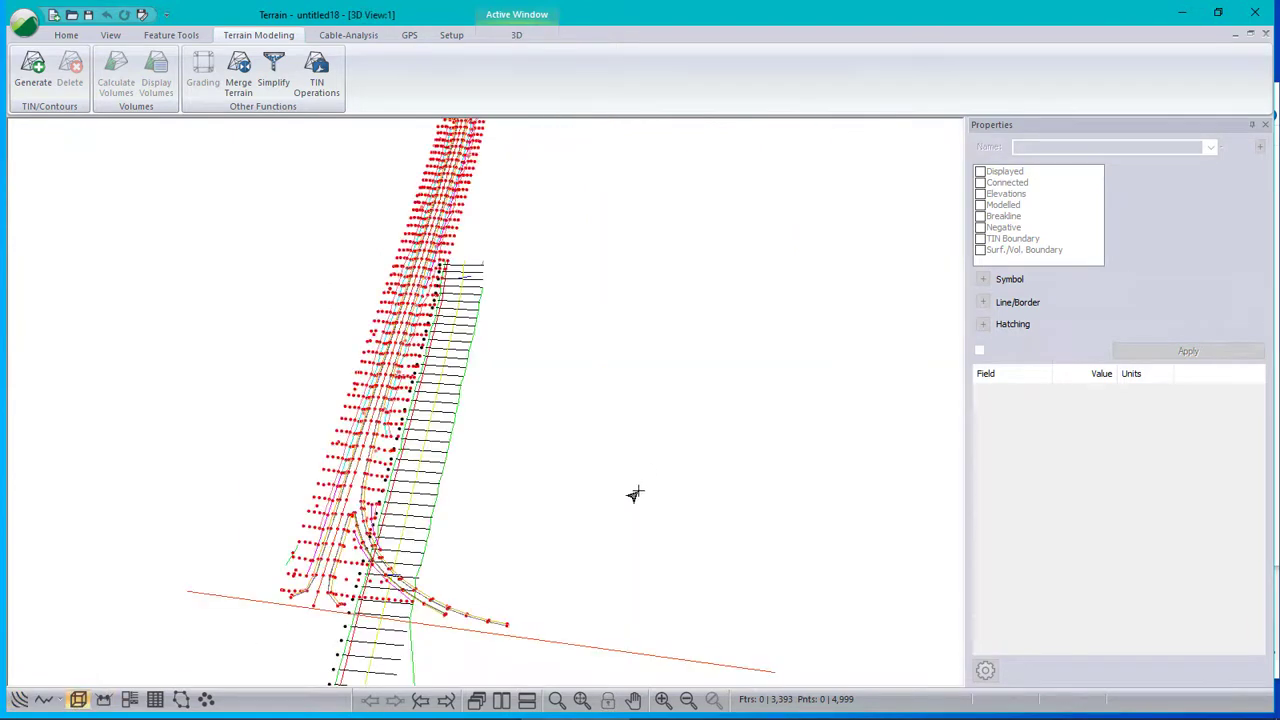
left_click(501, 699)
left_click_drag(184, 503, 176, 438)
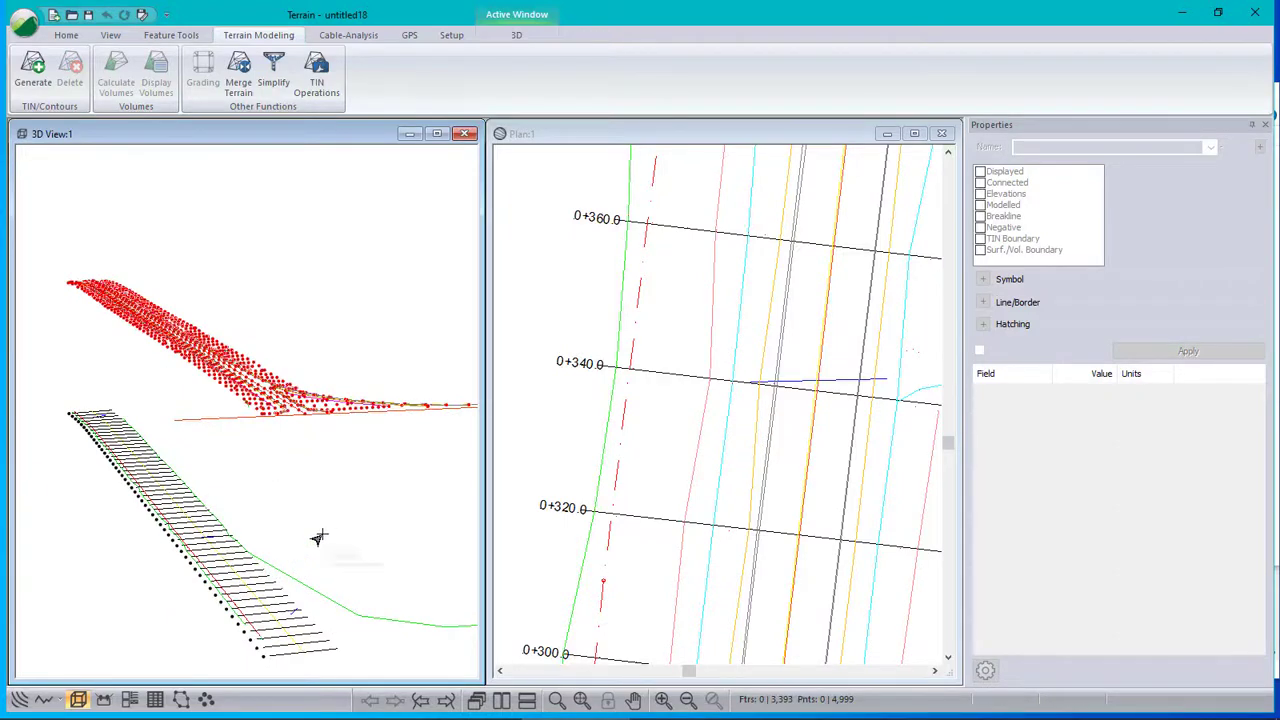
Select the zero-elevation features by range in the plan and exclude them from the model
right_click(611, 255)
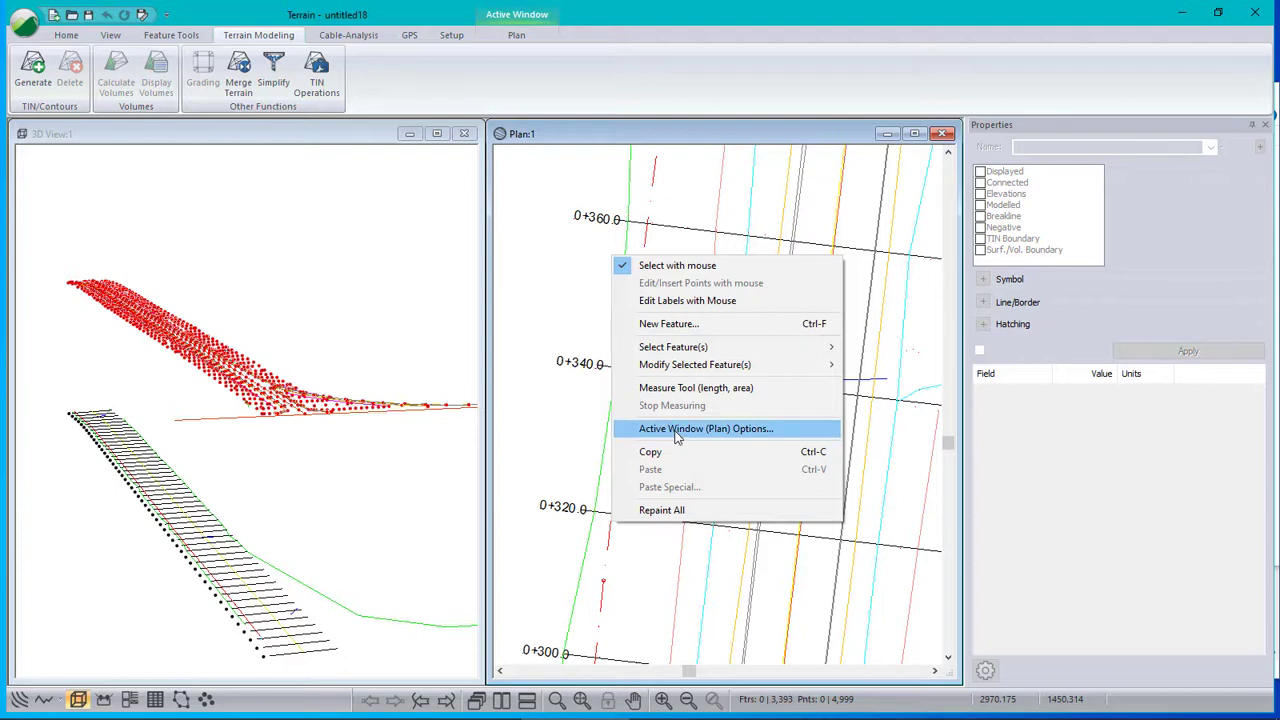
mouse_move(675, 347)
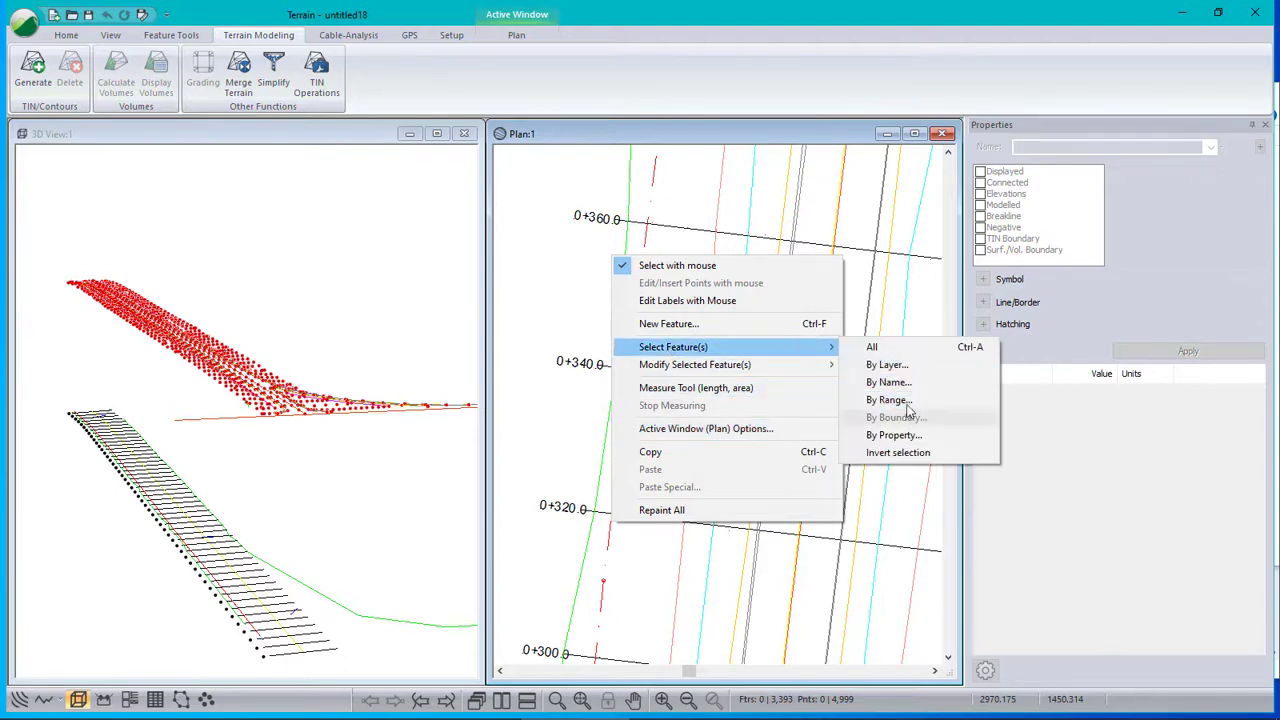
left_click(960, 402)
left_click(530, 380)
left_click(700, 382)
left_click(665, 492)
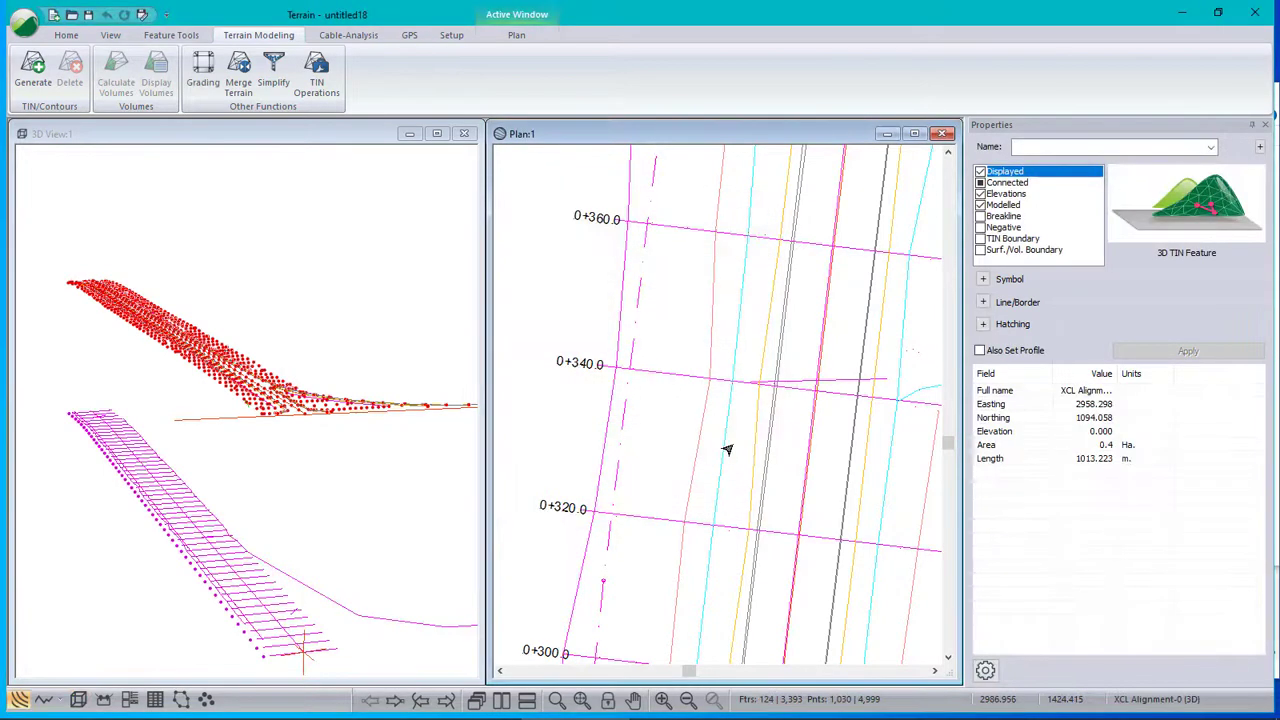
left_click(980, 205)
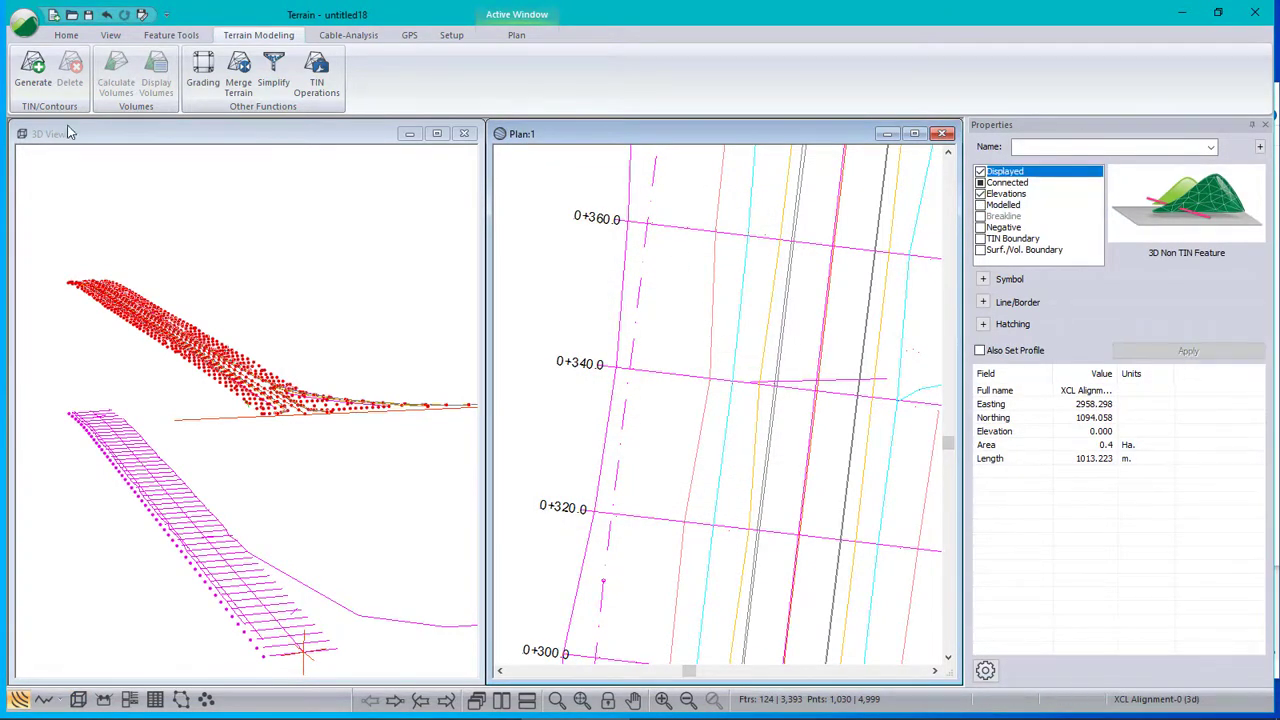
Generate the terrain surface with a maximum triangle side length of 35 and without major or minor contours
left_click(34, 70)
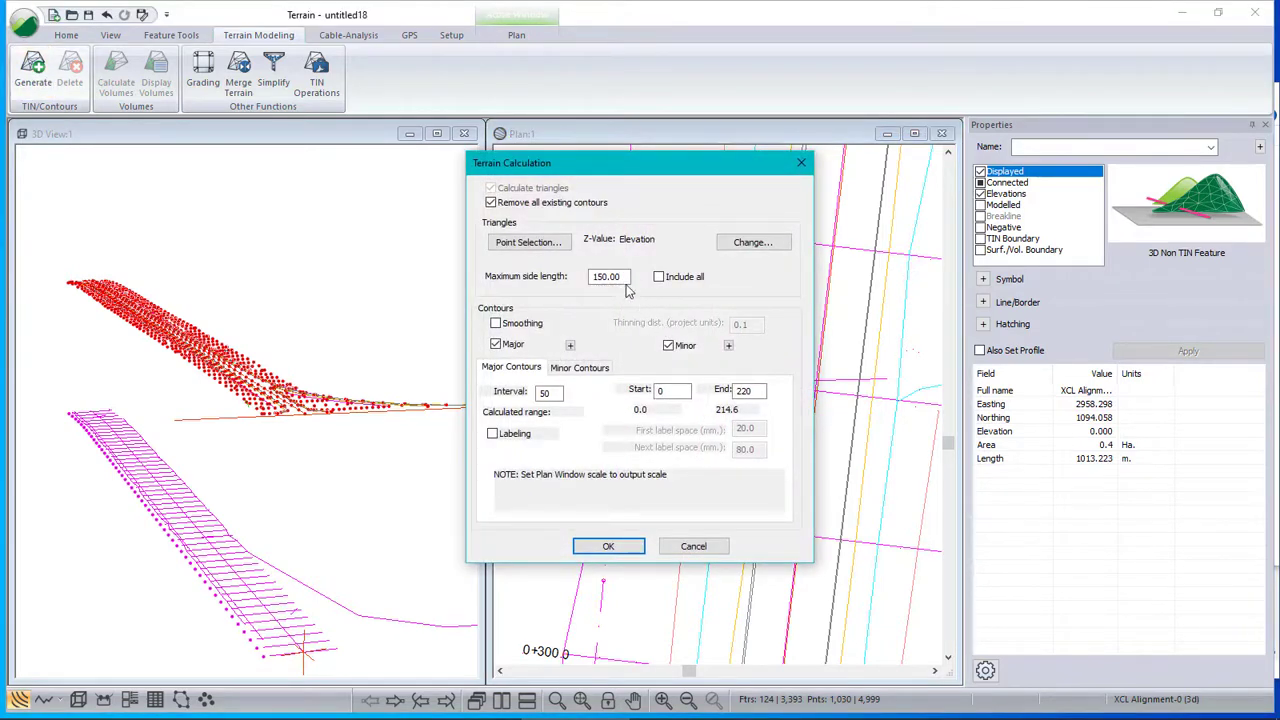
left_click_drag(627, 277, 470, 272)
left_click(495, 344)
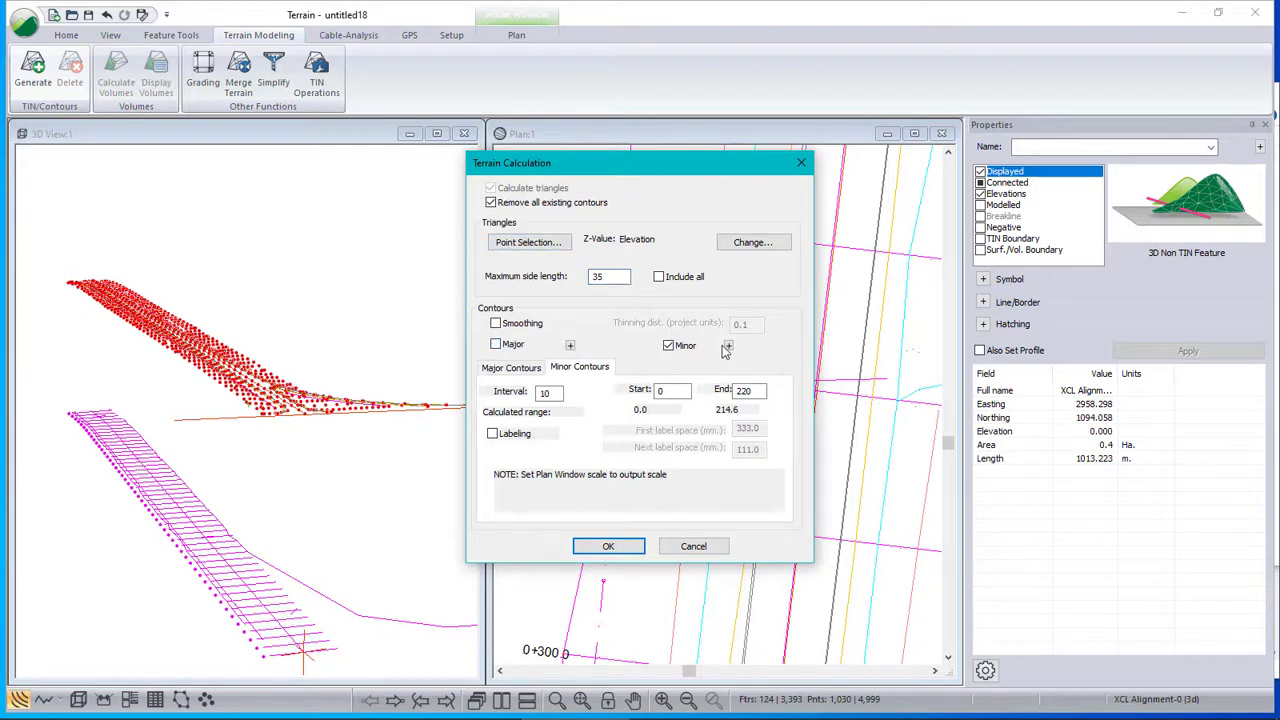
left_click(668, 345)
left_click(632, 541)
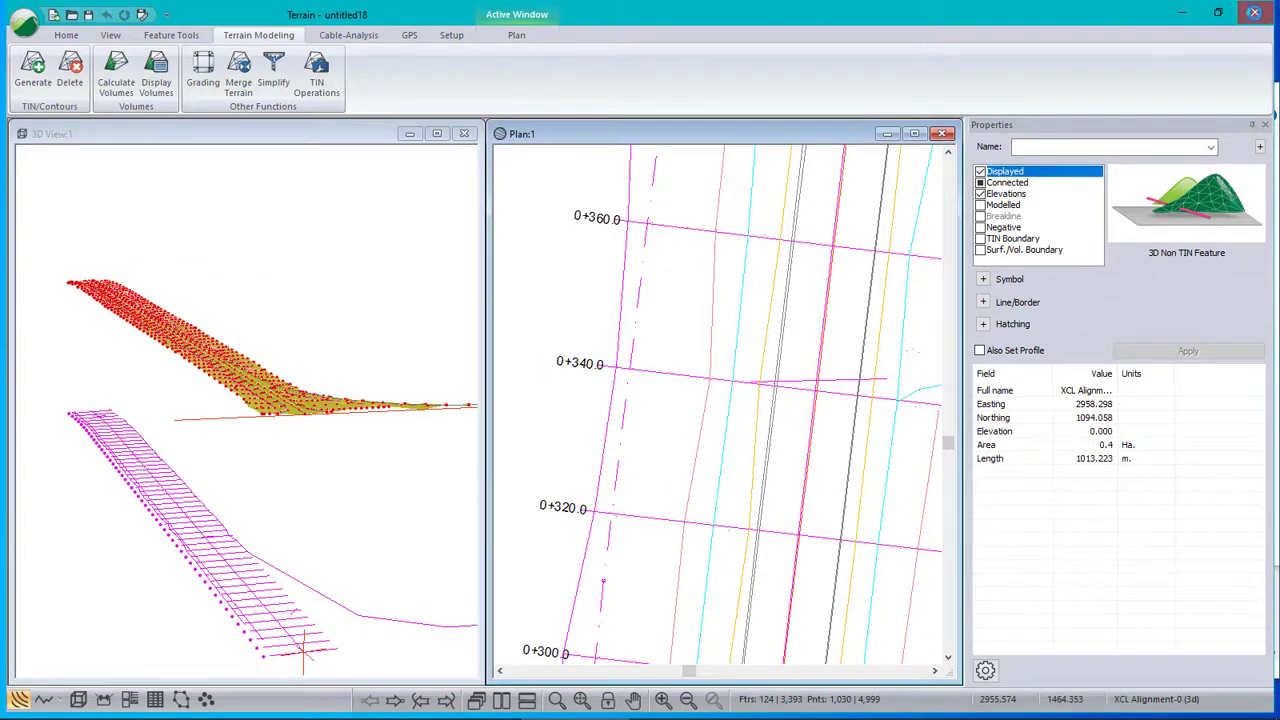
left_click(1256, 18)
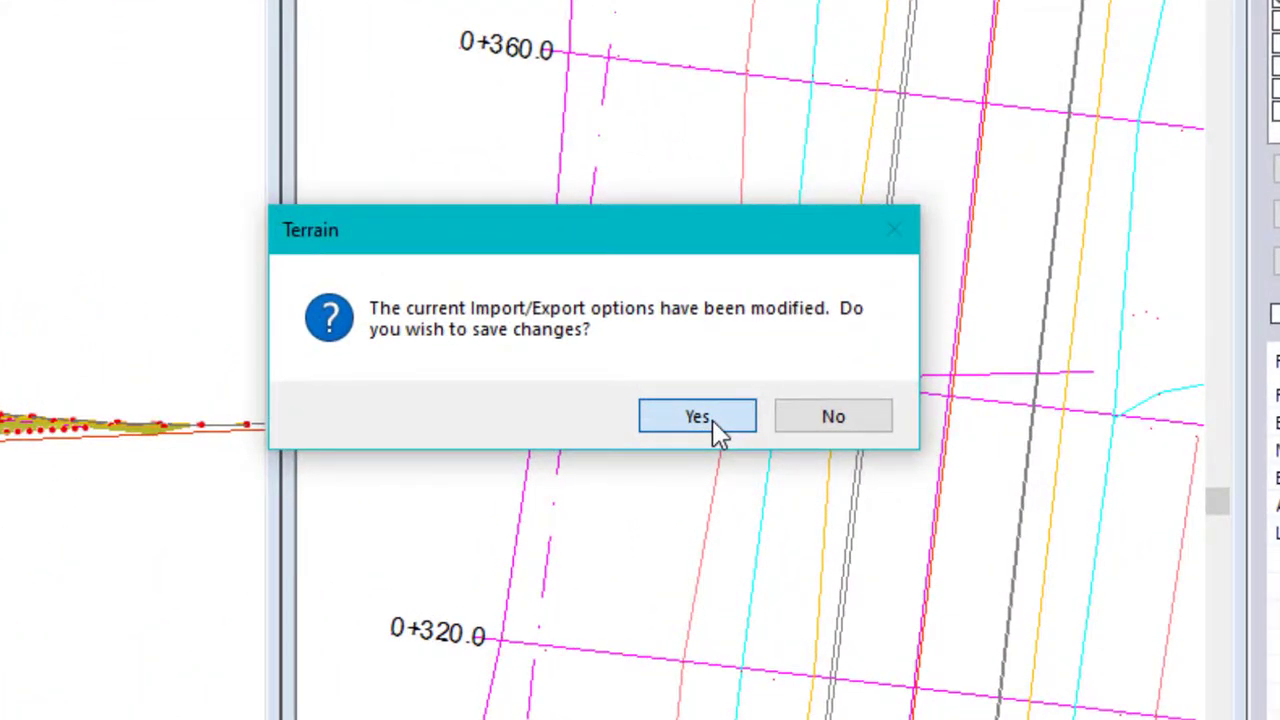
left_click(712, 420)
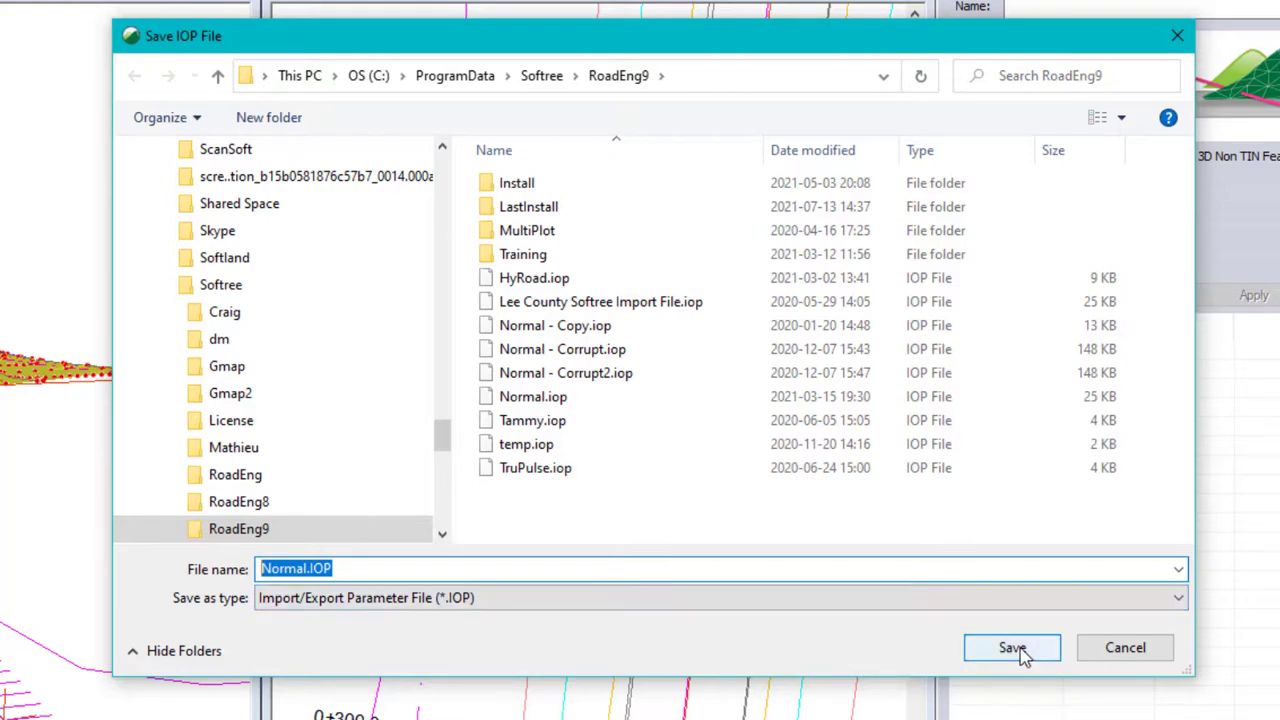
left_click(1146, 659)
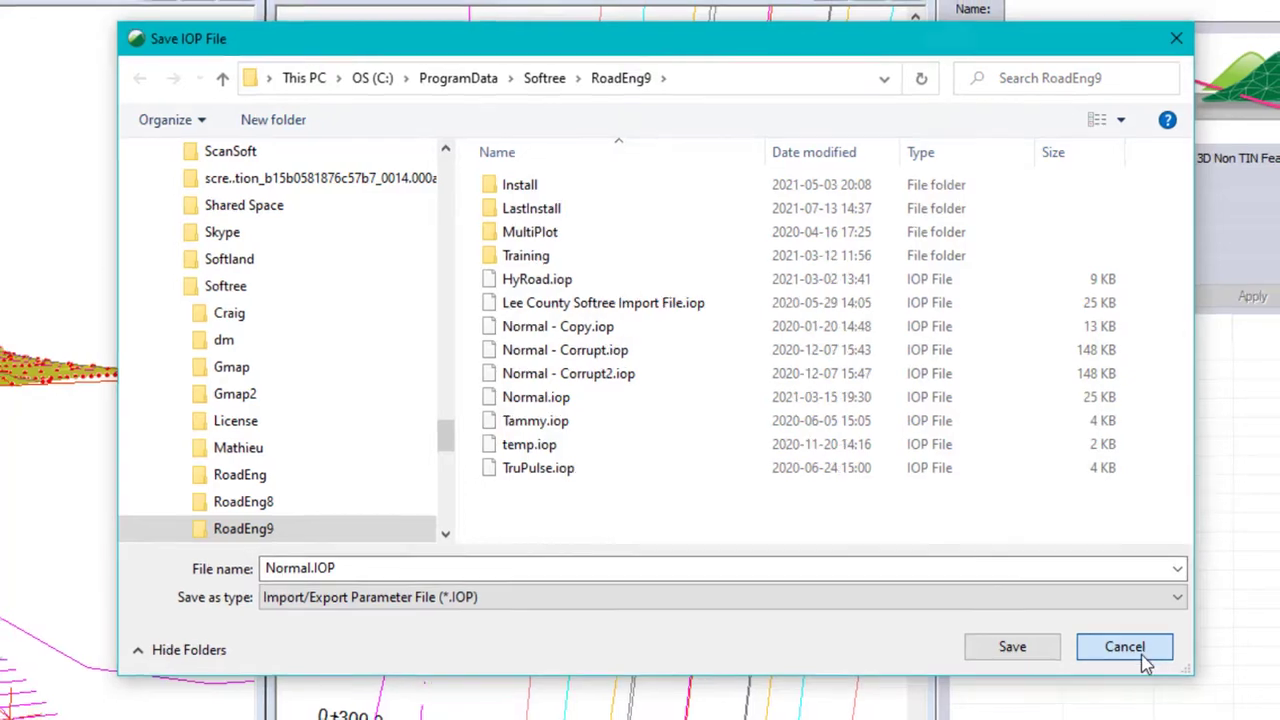
left_click(1146, 655)
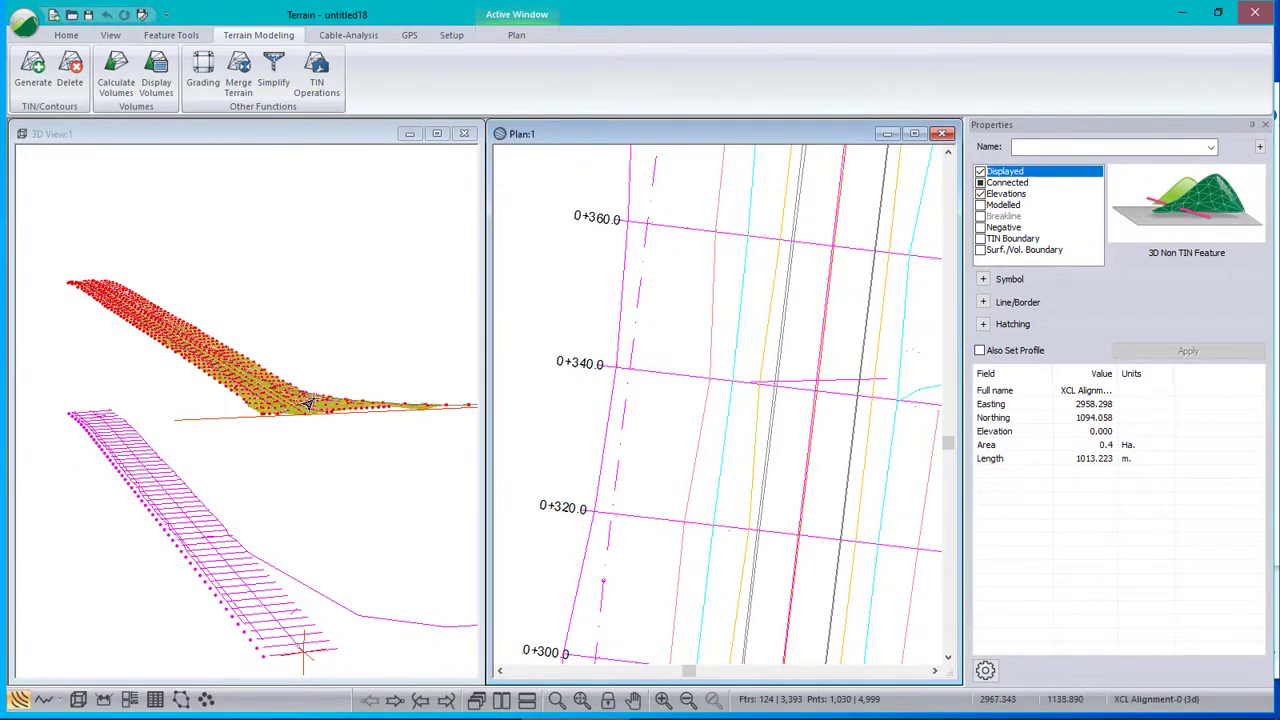
Examine the generated surface in the 3D view along the road corridor and around the side-road junction
left_click_drag(300, 412, 220, 334)
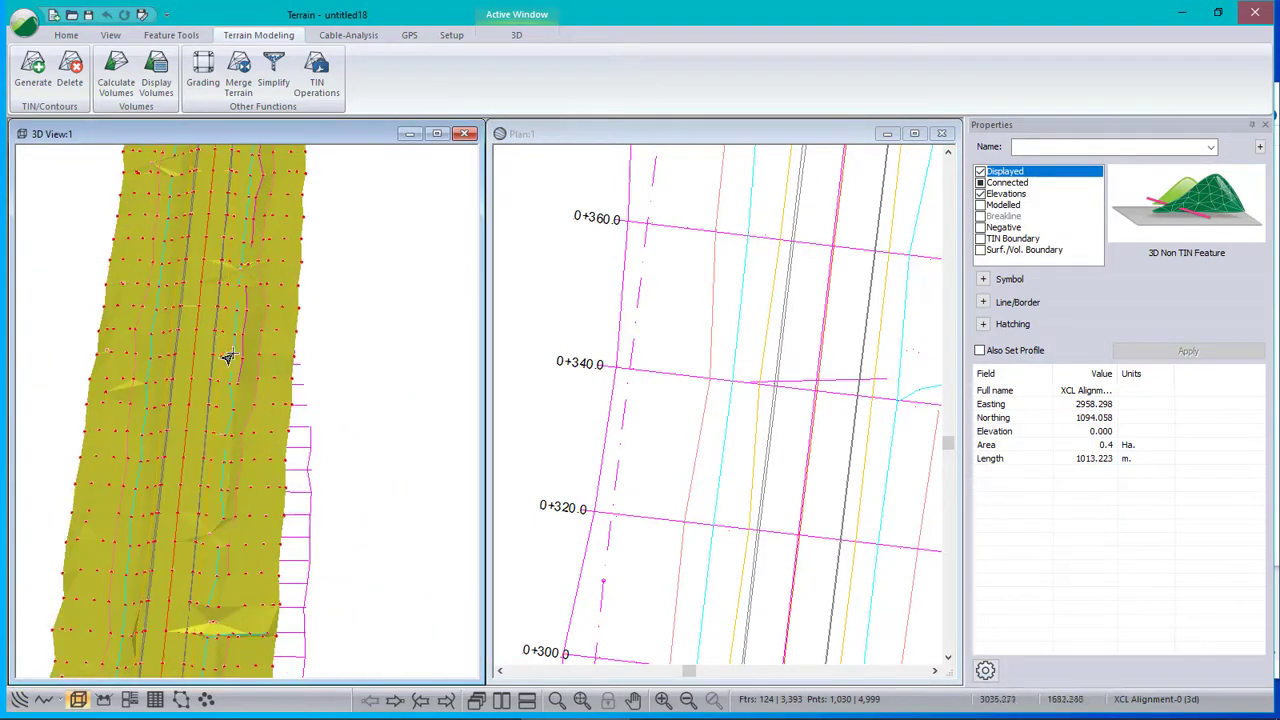
left_click_drag(222, 577, 220, 533)
scroll(190, 480, "up", 6)
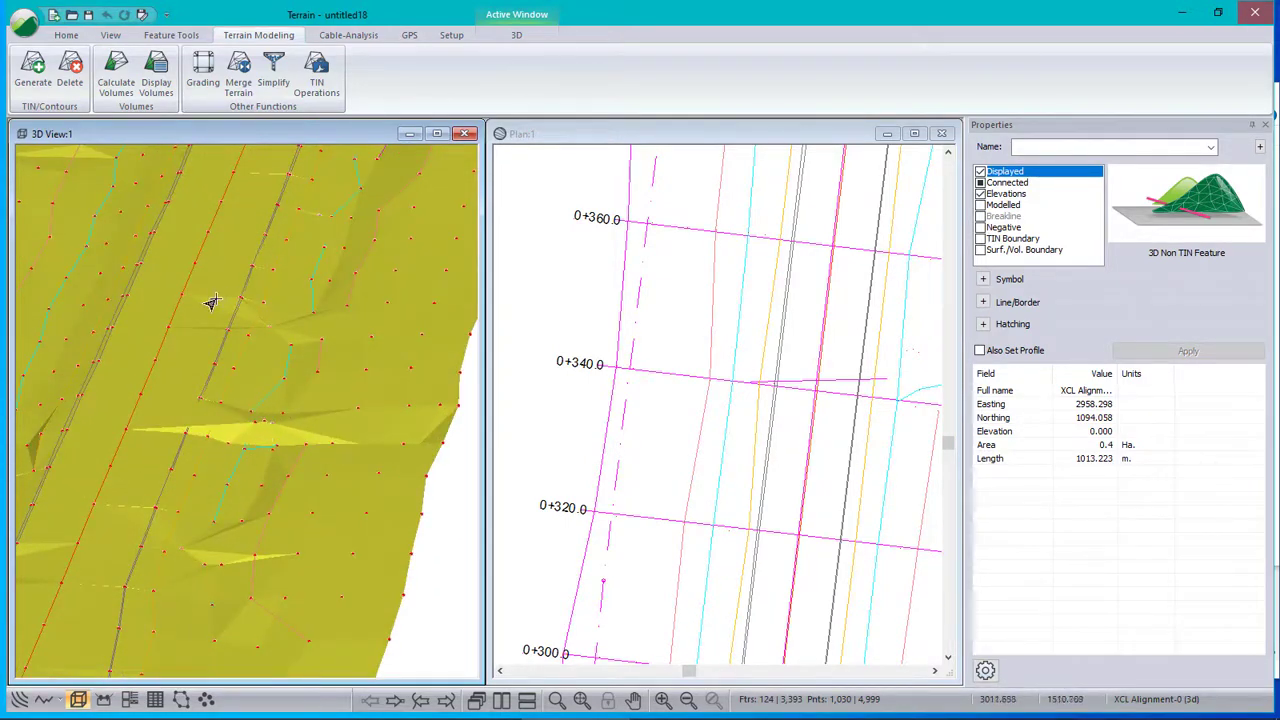
left_click_drag(195, 250, 250, 329)
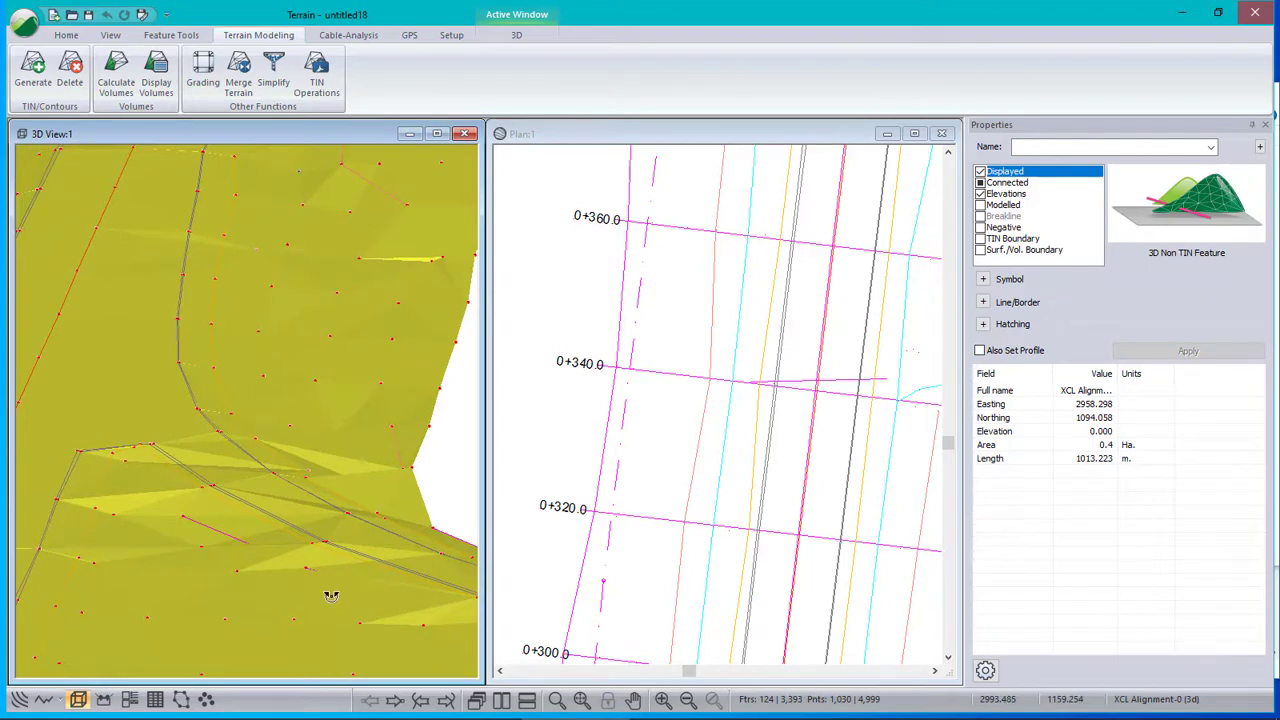
left_click_drag(331, 596, 327, 598)
Check the Track Mouse setting in the display options of the 3D view
right_click(258, 305)
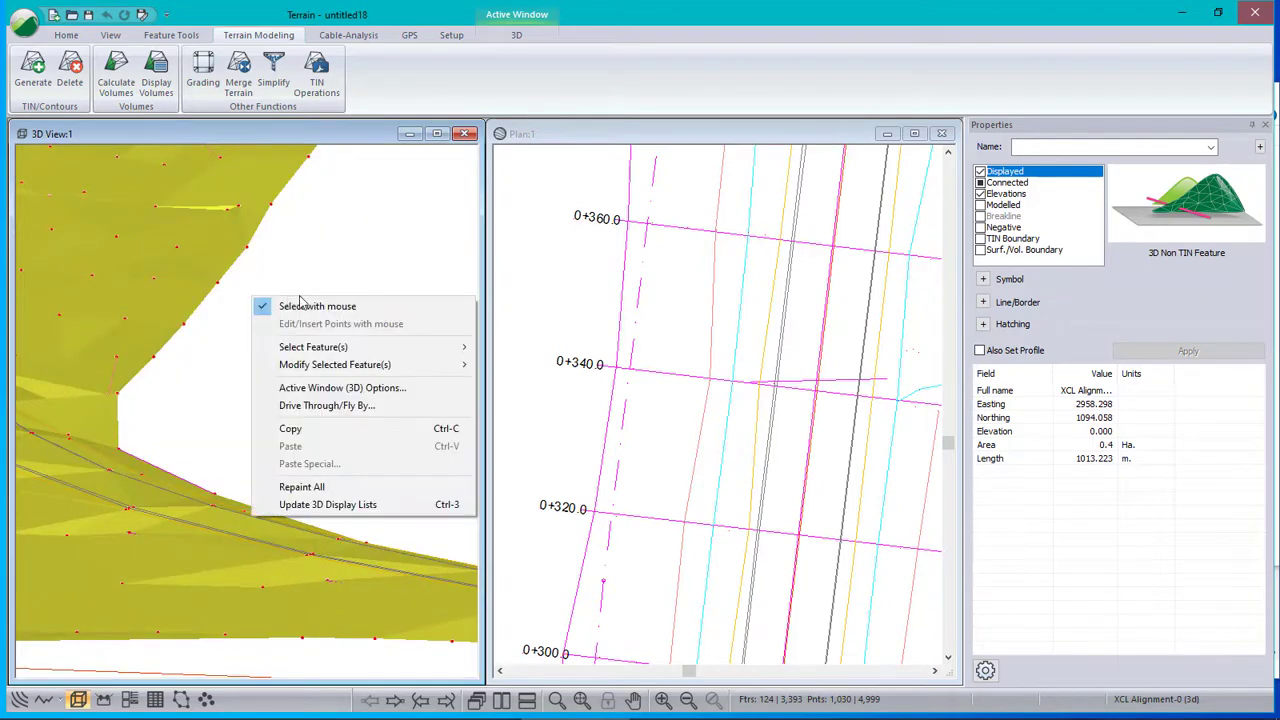
left_click(334, 388)
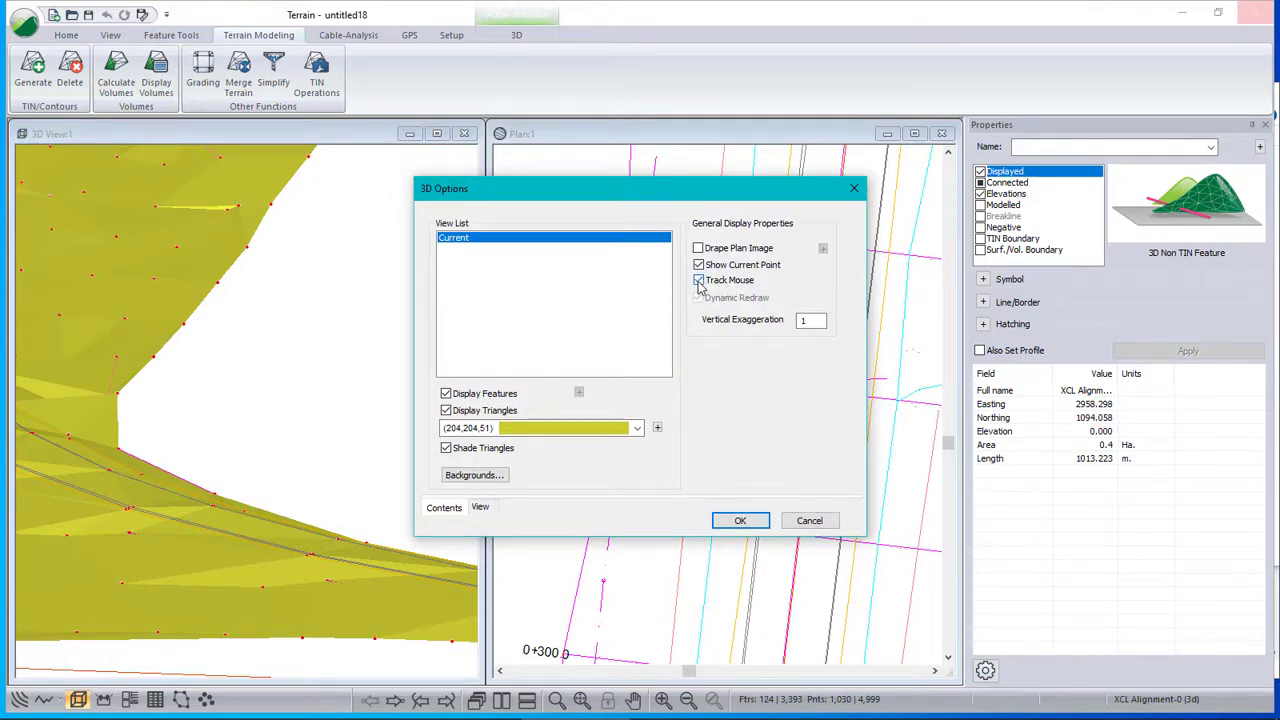
left_click(740, 521)
Make the EPL edge line at the side-road junction a breakline and regenerate the terrain surface
left_click_drag(57, 397, 186, 366)
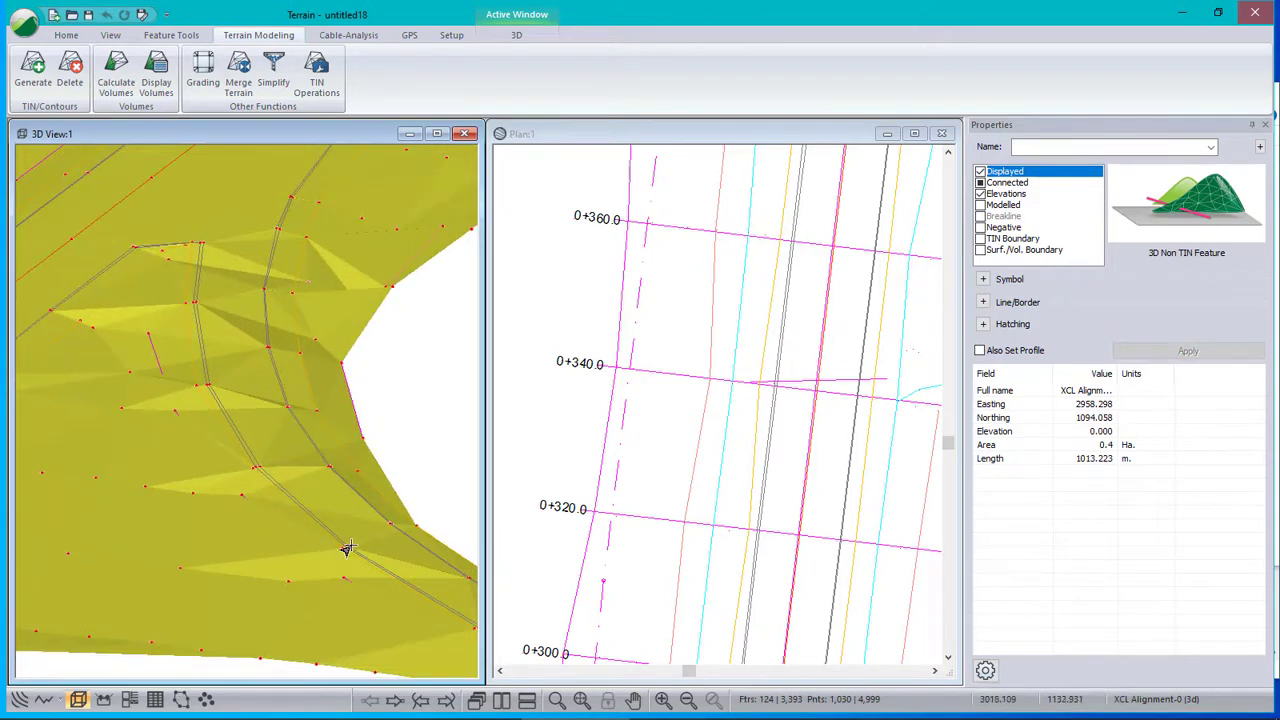
left_click_drag(196, 350, 280, 434)
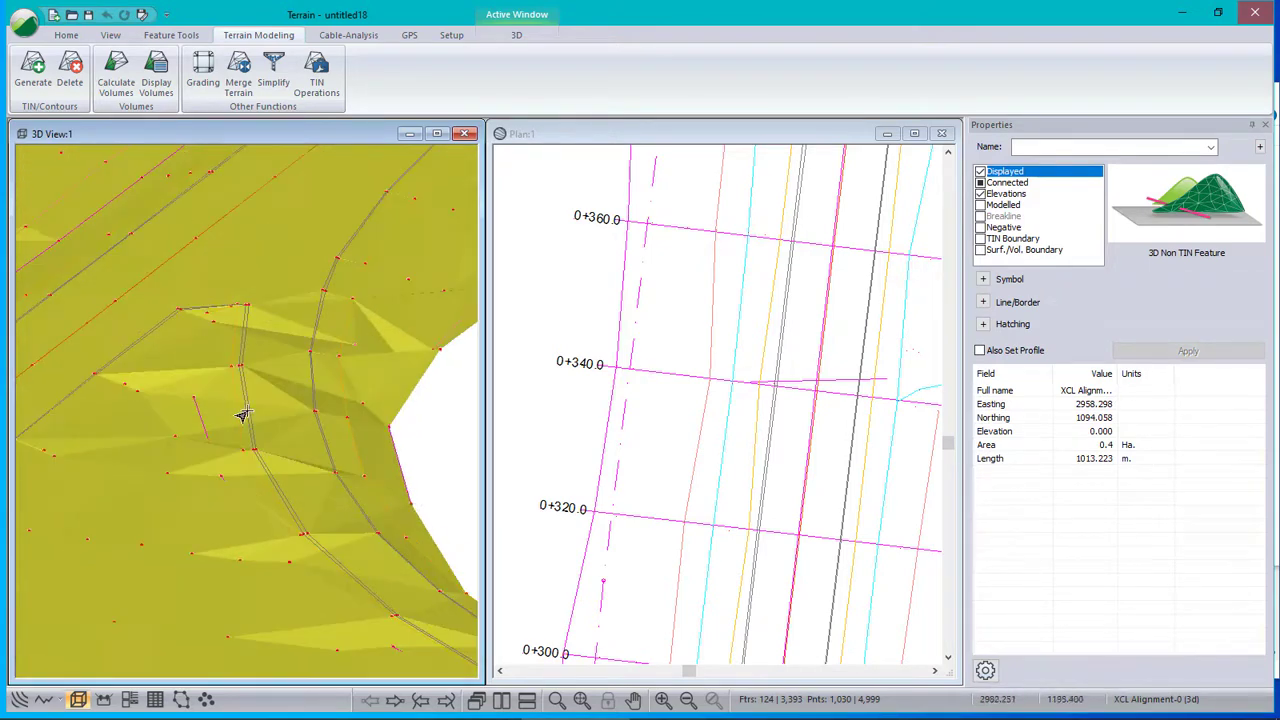
left_click(245, 410)
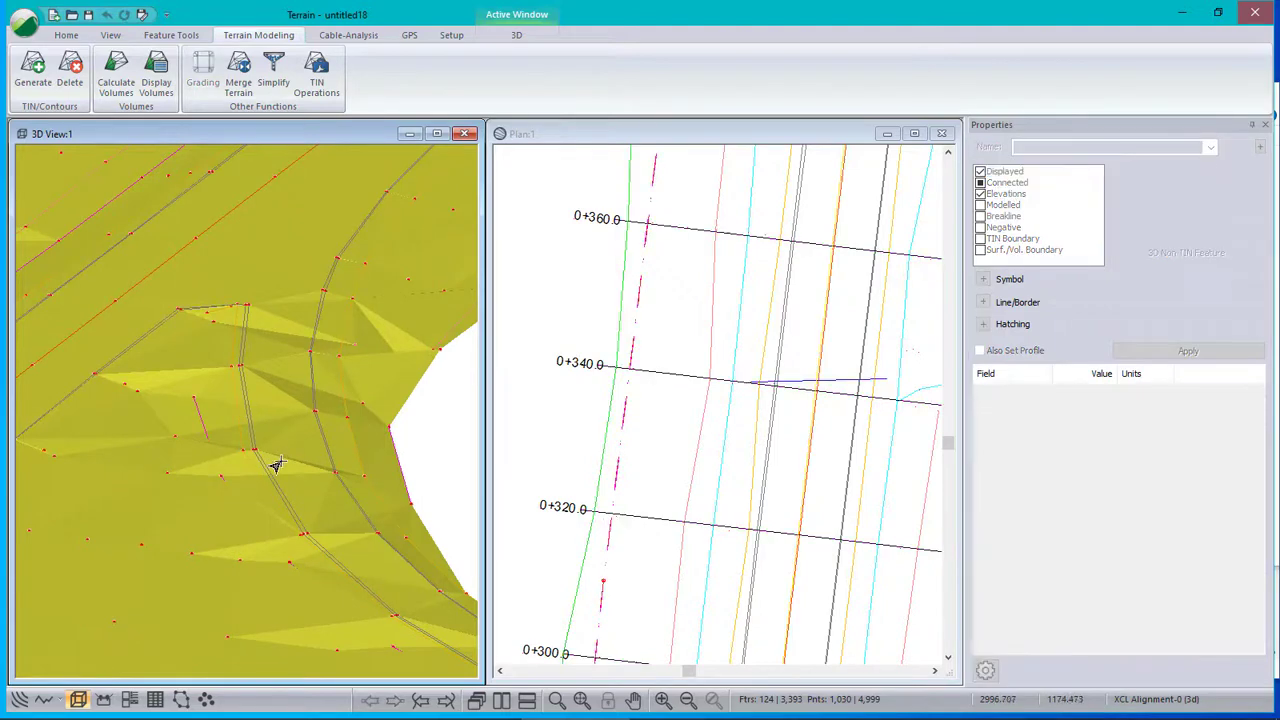
left_click_drag(249, 455, 262, 414)
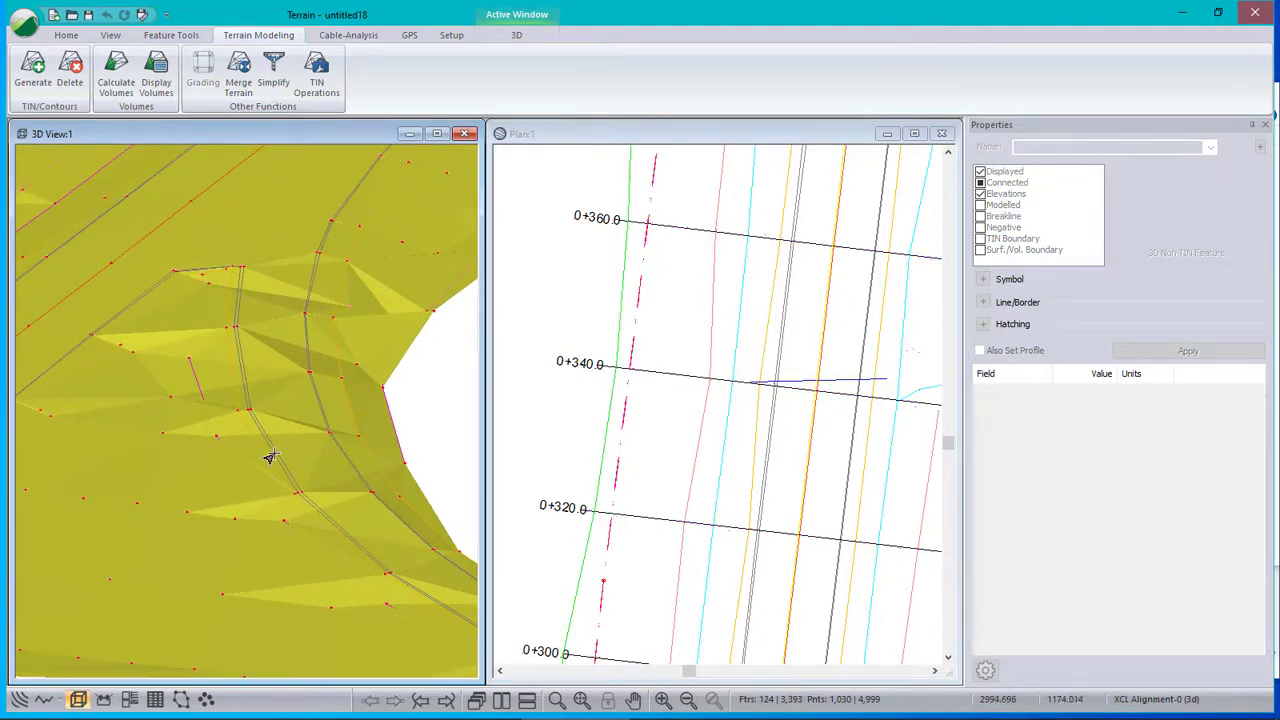
left_click(243, 413)
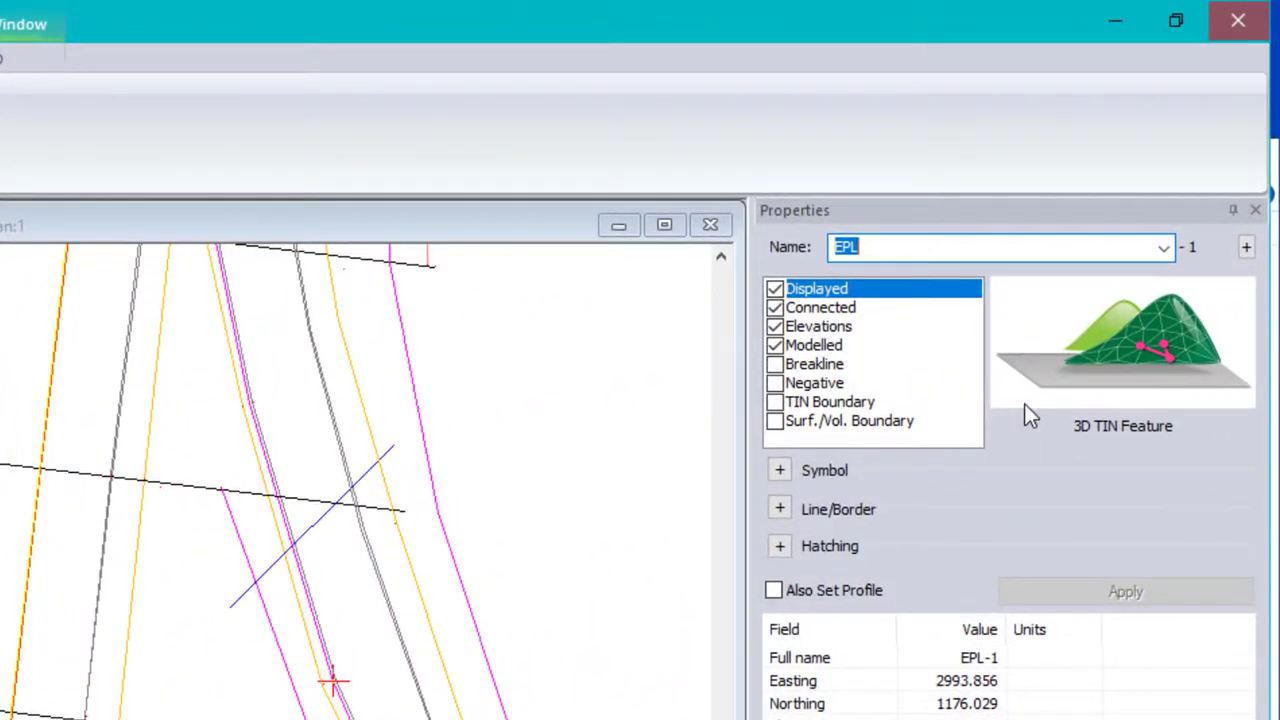
left_click(775, 364)
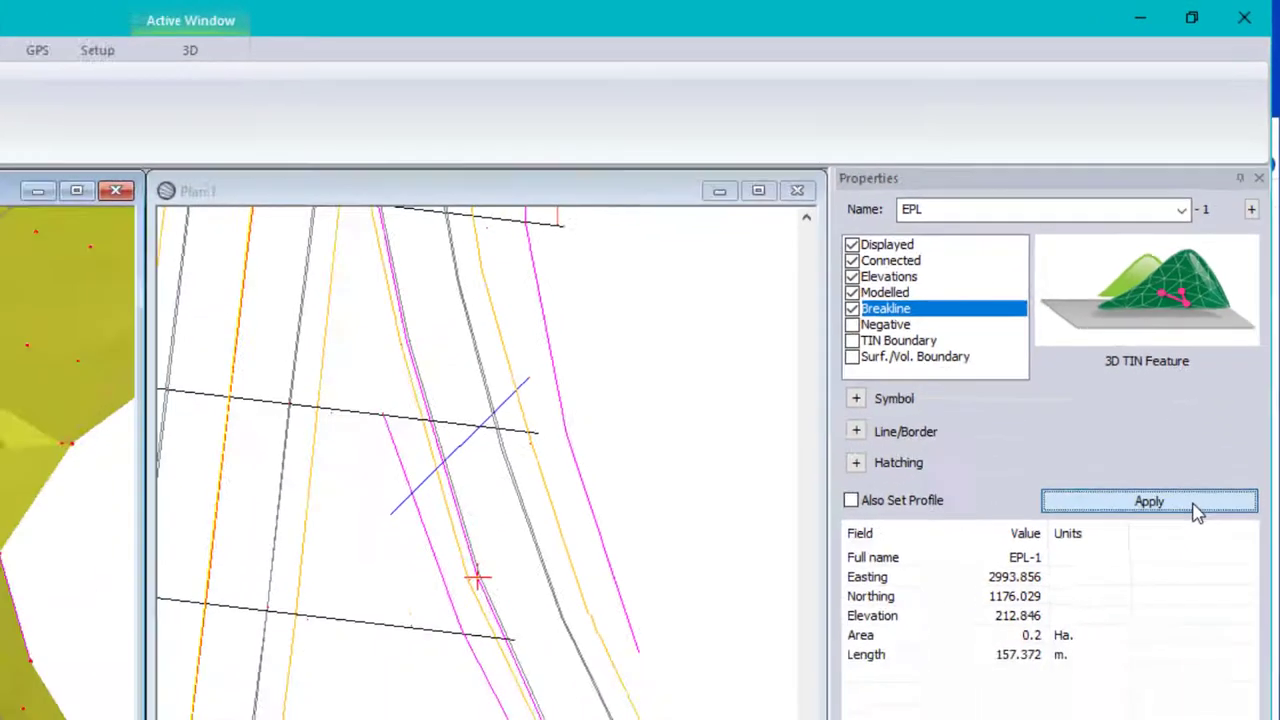
left_click(1177, 594)
left_click(18, 94)
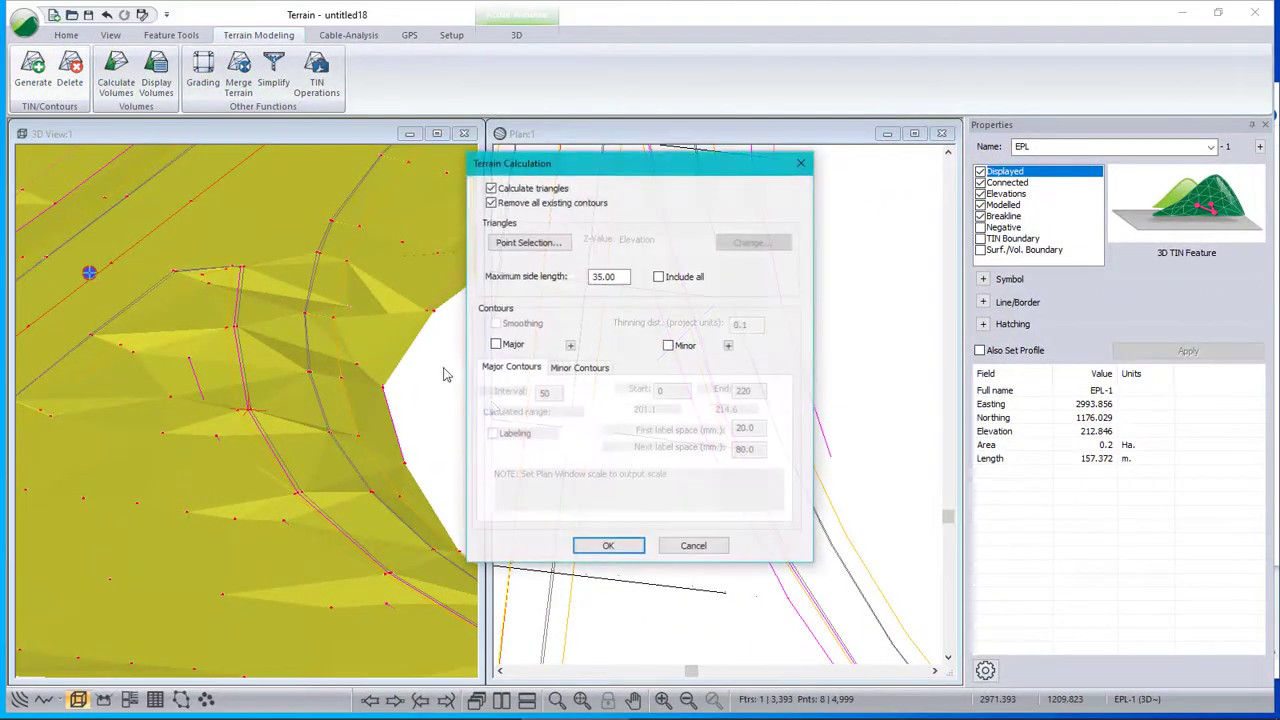
left_click(608, 546)
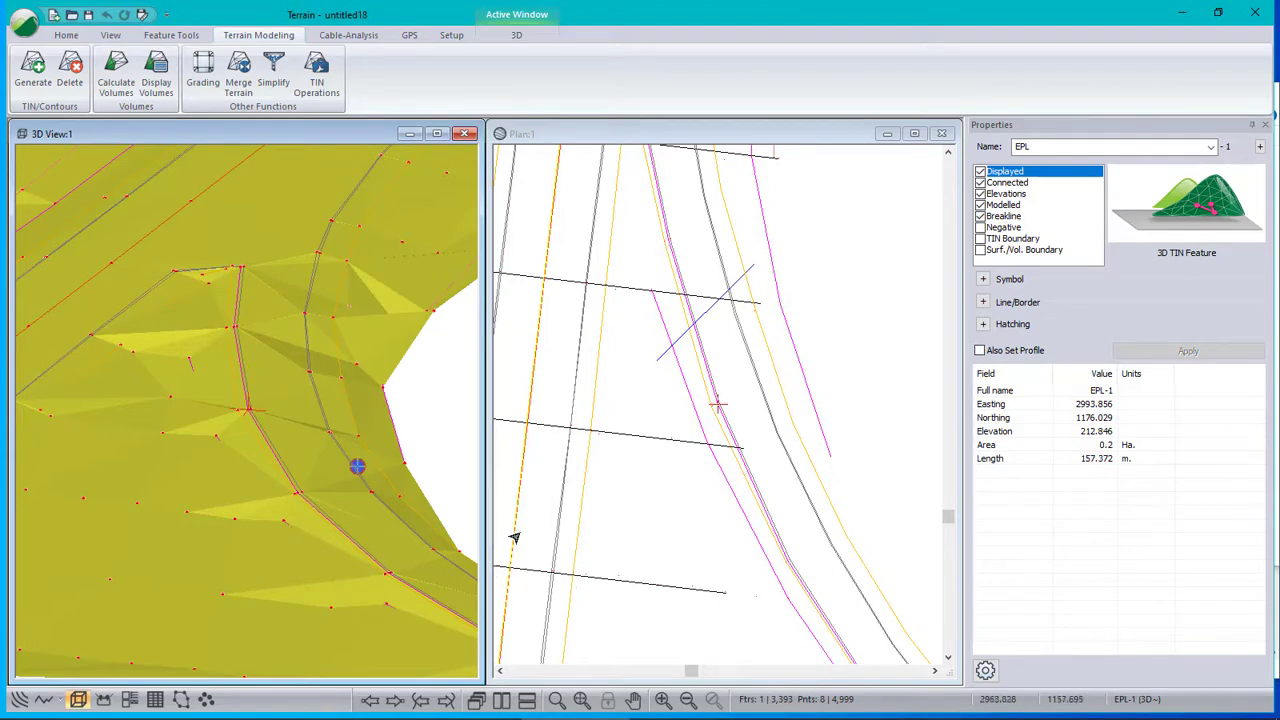
Select the TSR line beside the side road in the plan and make it a breakline
left_click(695, 436)
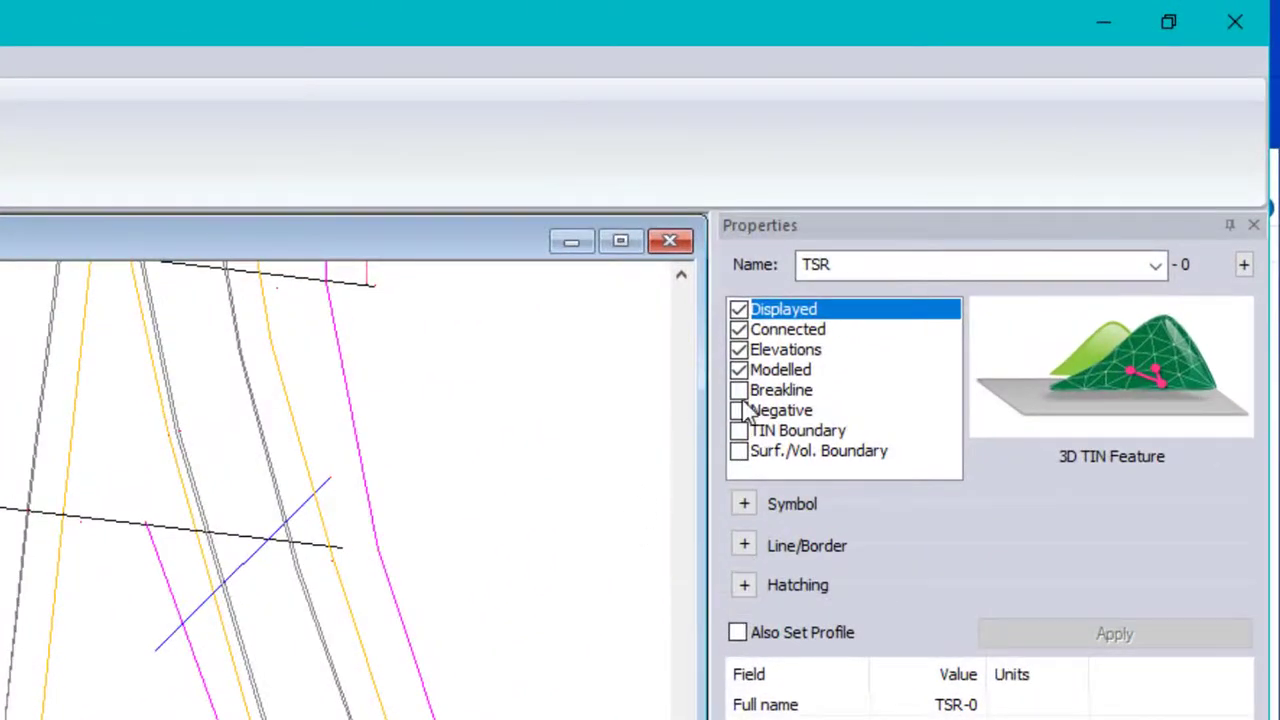
left_click(859, 303)
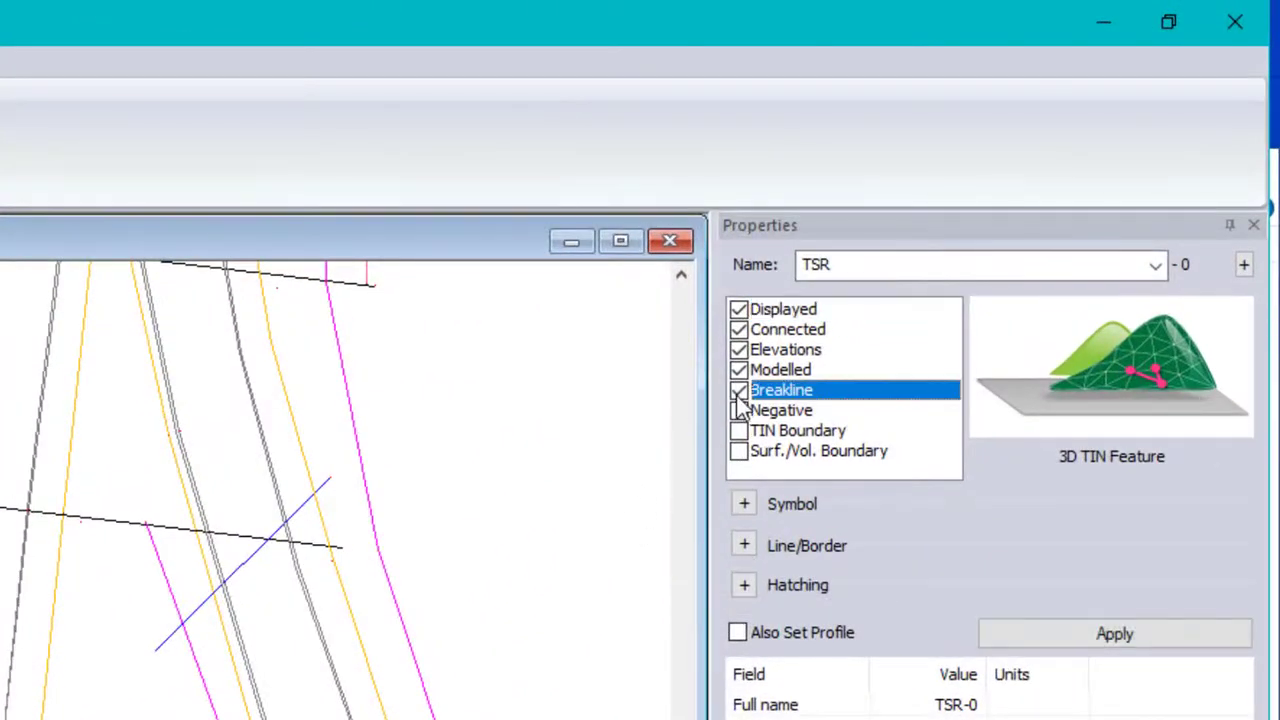
left_click(1181, 638)
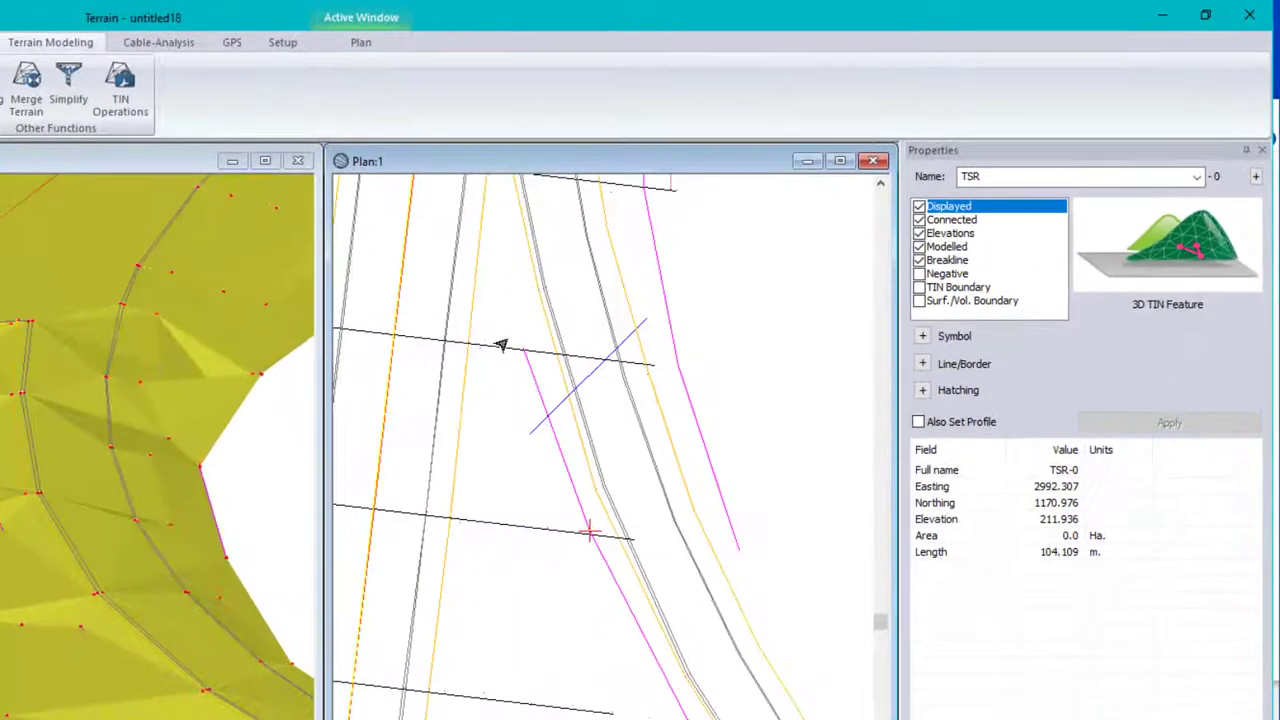
Select features by name, marking EPL-0 through EPR-4 and DITL-0 through DITR-1
right_click(490, 339)
mouse_move(550, 445)
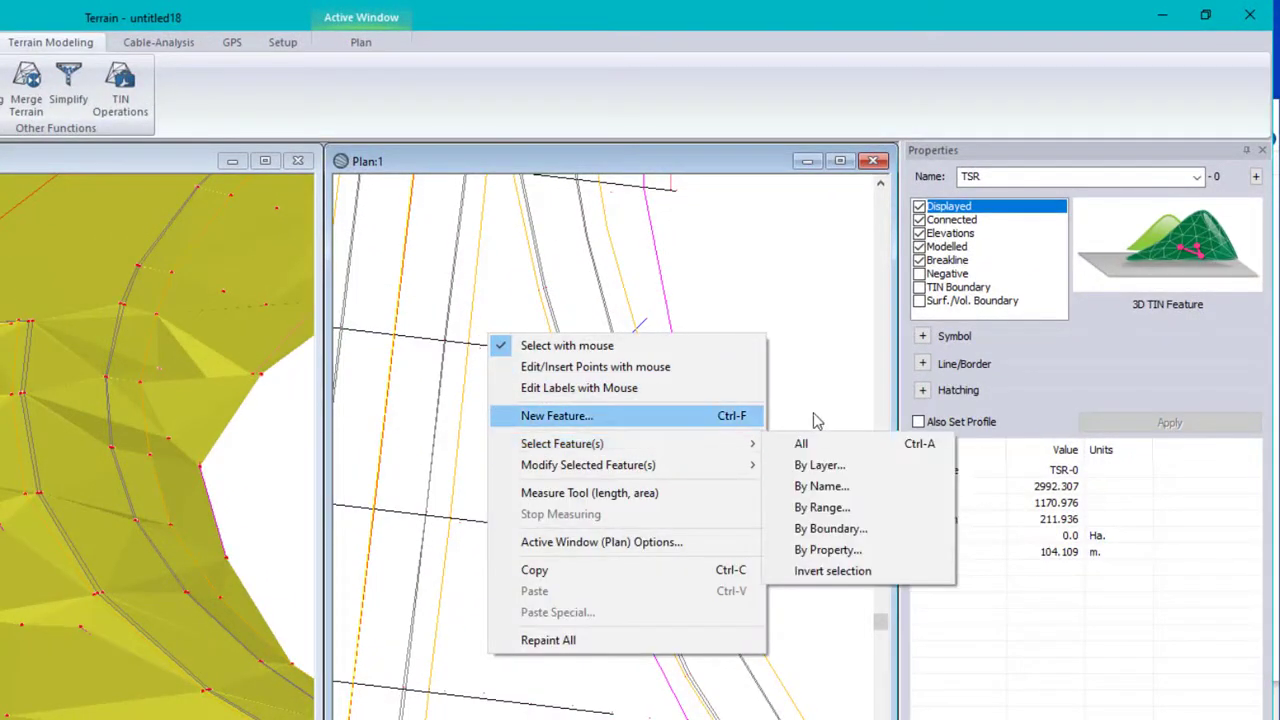
left_click(829, 488)
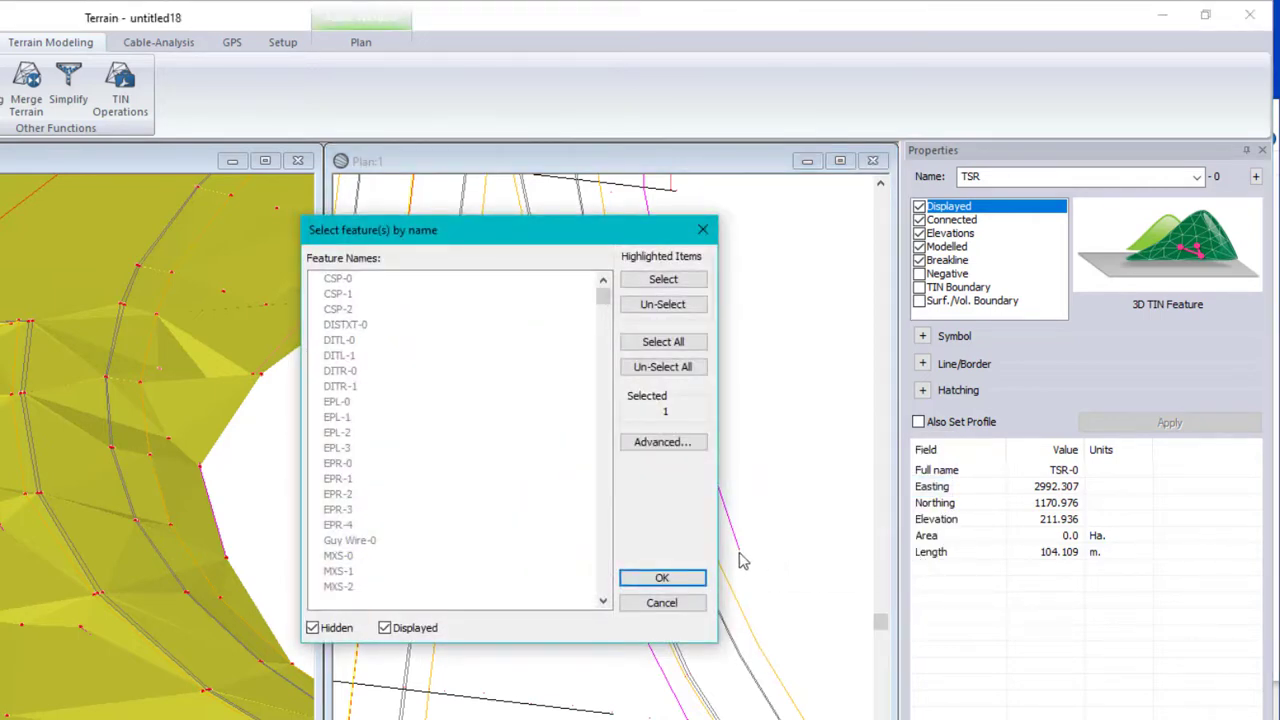
left_click(335, 406)
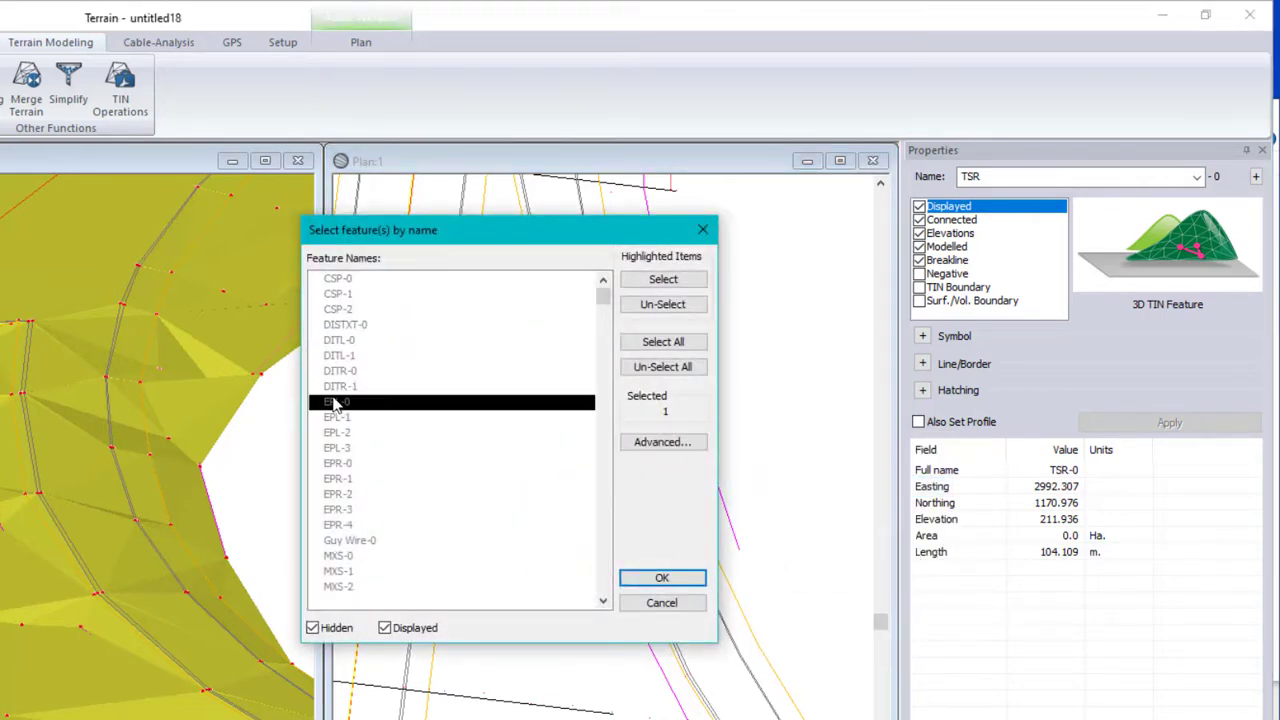
left_click(338, 525, "shift")
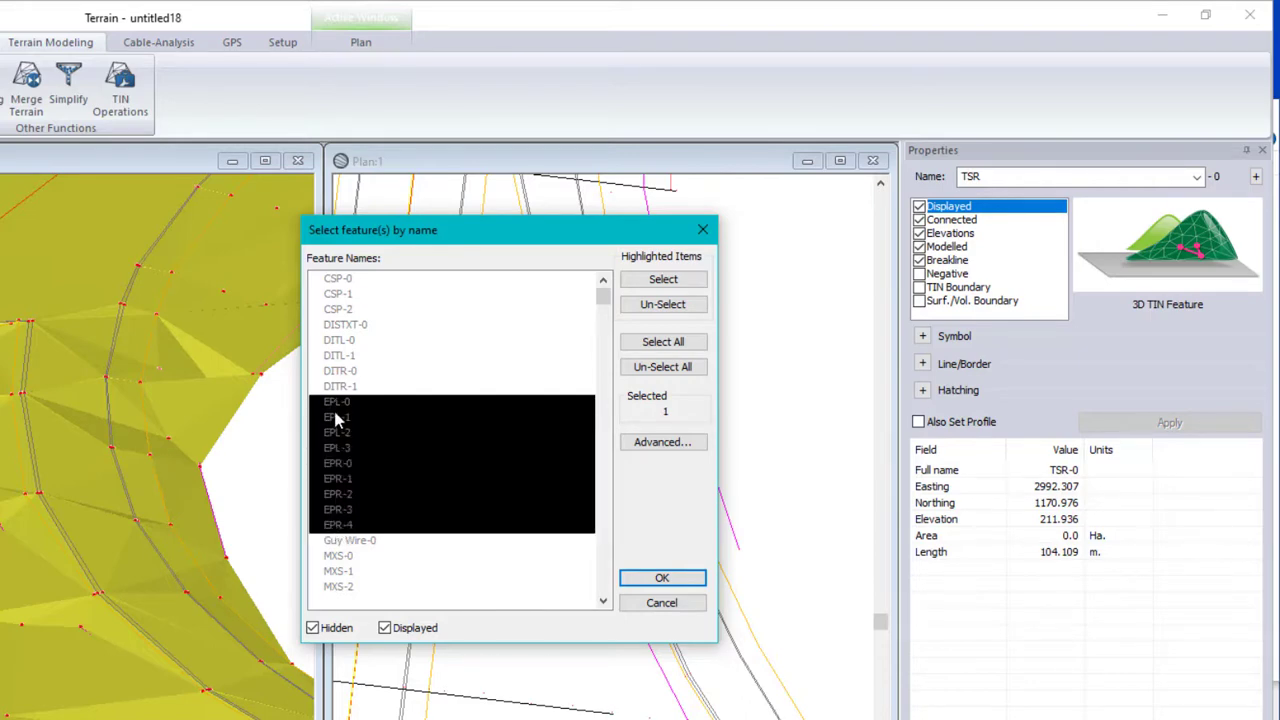
left_click(675, 283)
left_click(672, 282)
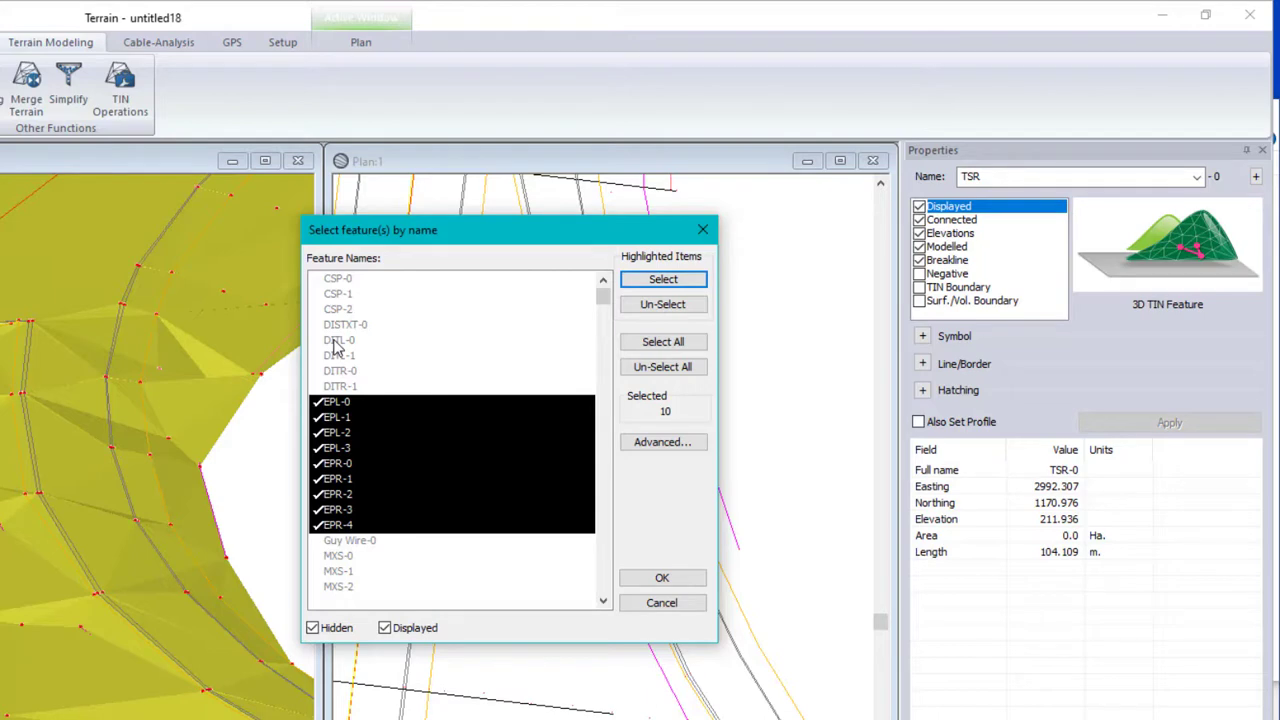
left_click_drag(336, 346, 338, 392)
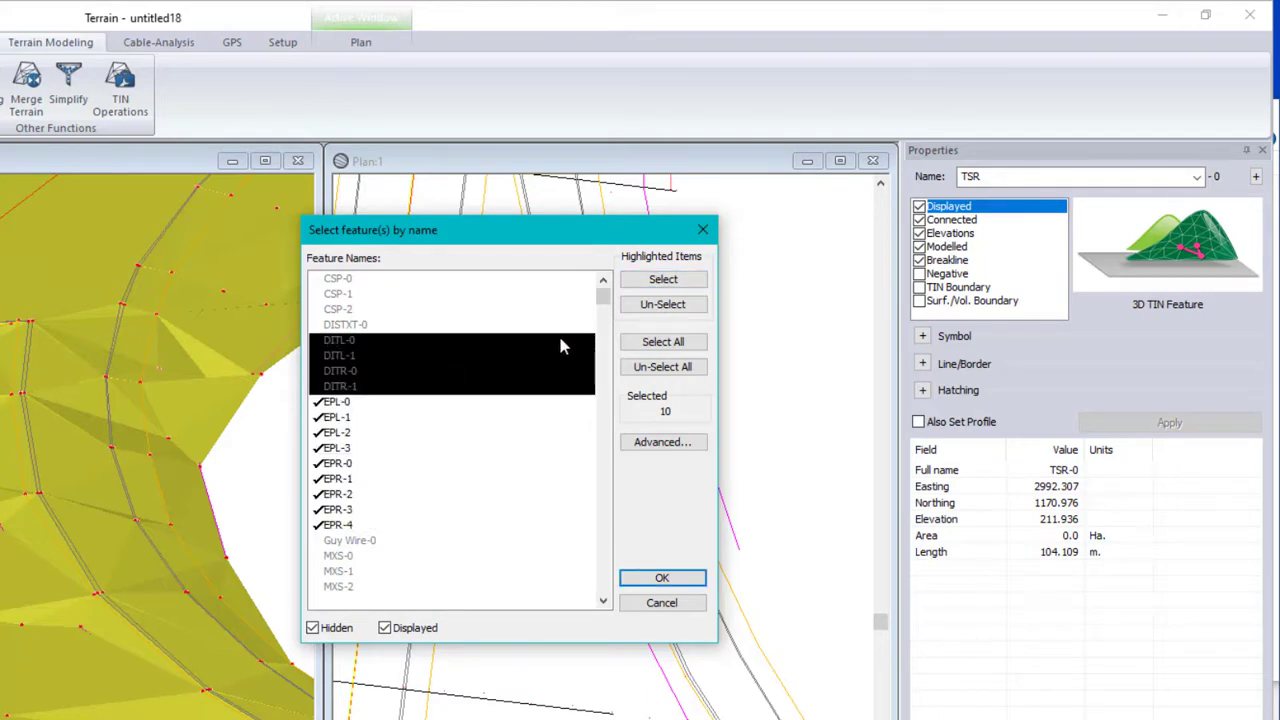
left_click(666, 283)
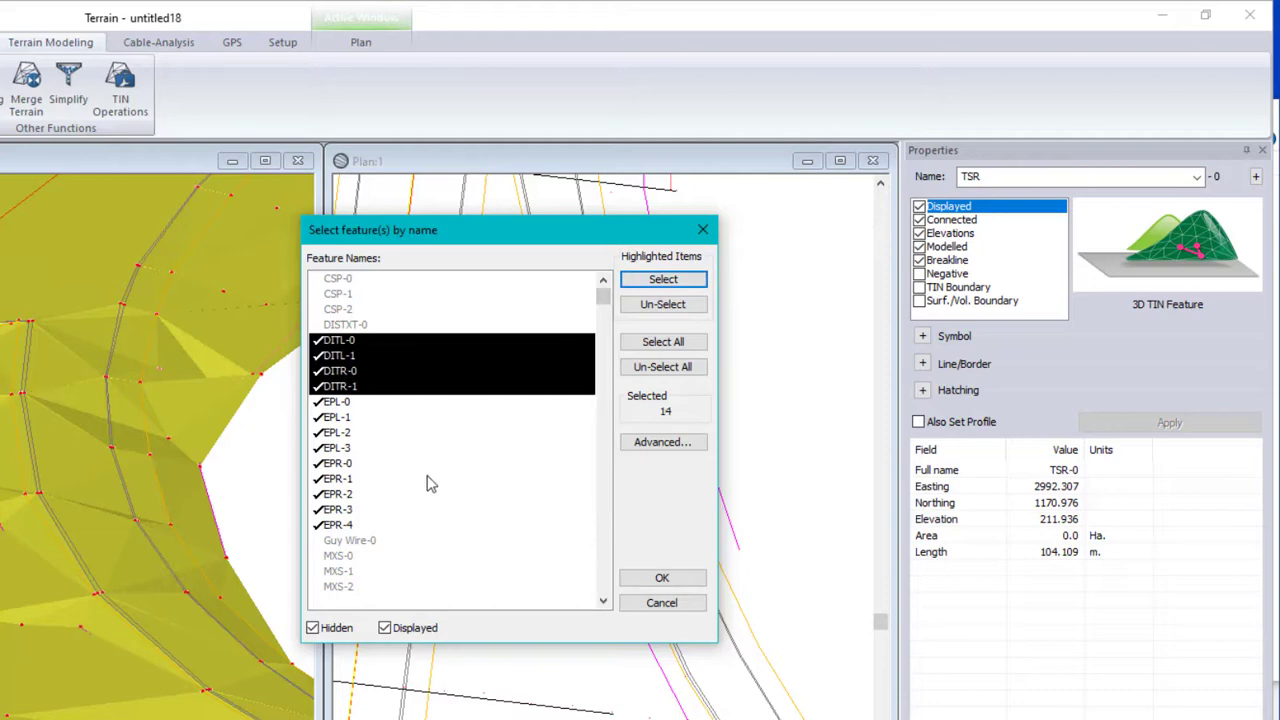
Add all features whose names match SH* to the selection using the advanced name matching
scroll(413, 472, "down", 2)
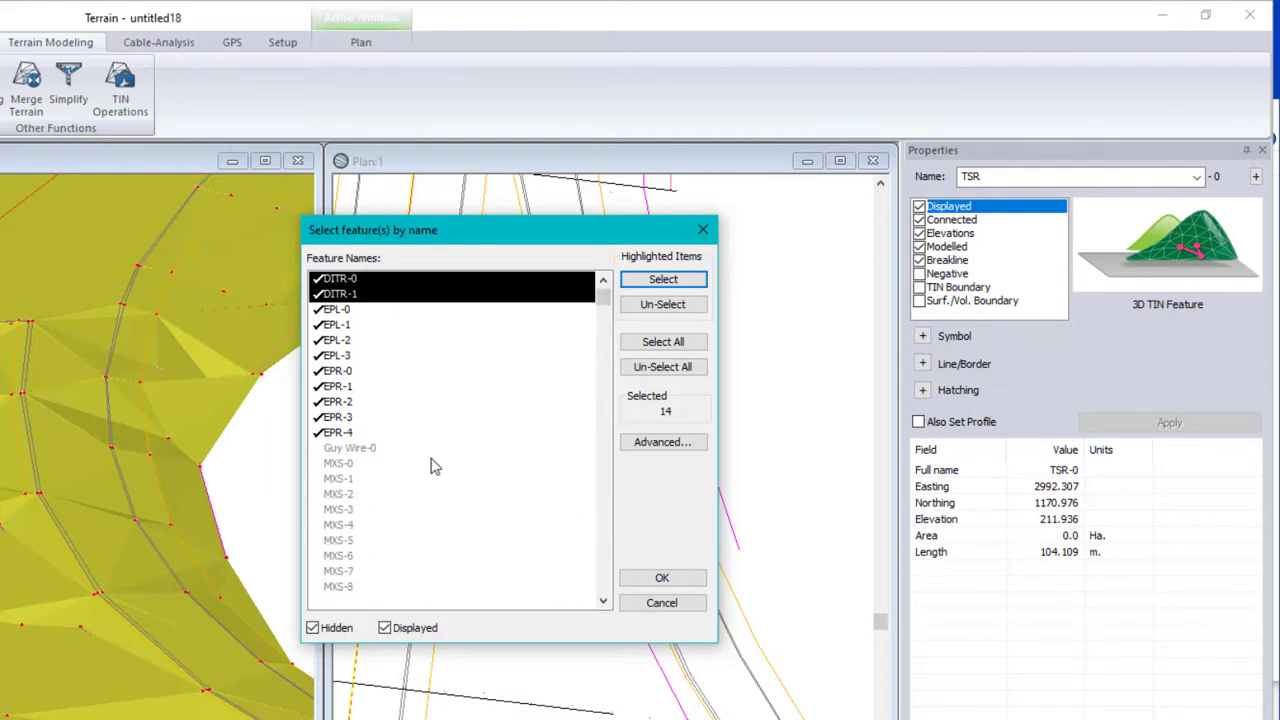
scroll(419, 471, "down", 6)
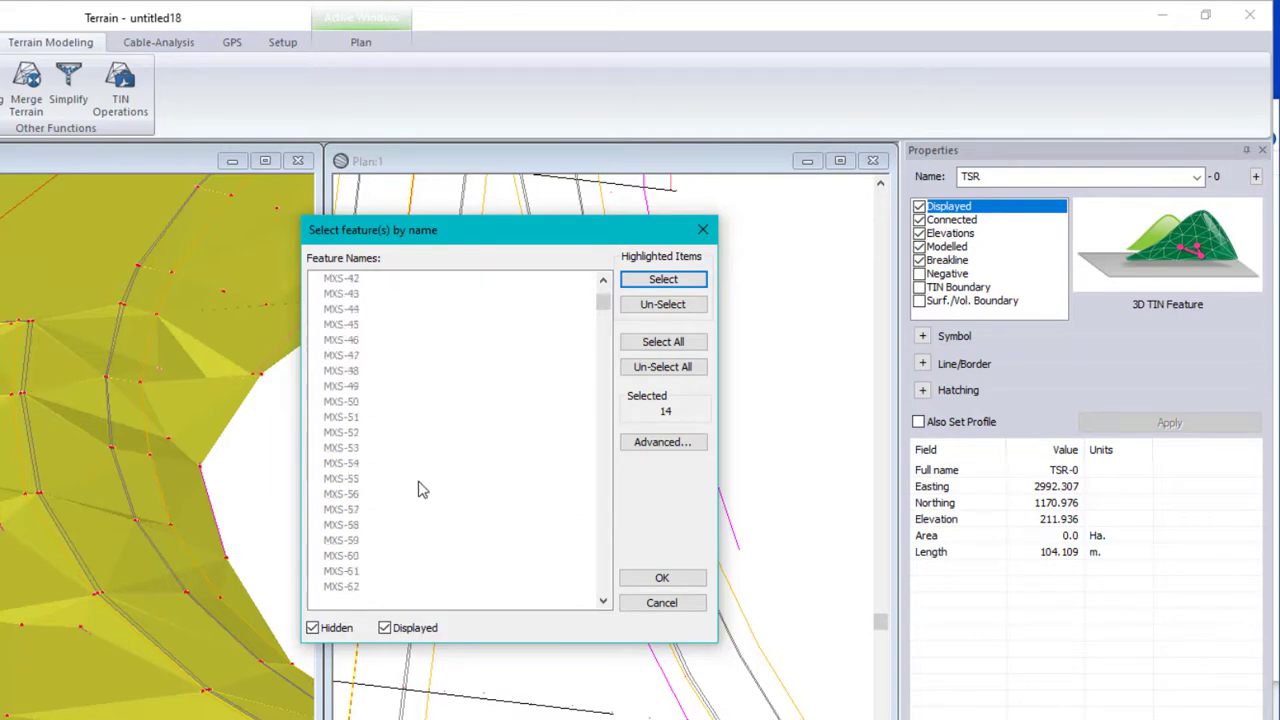
left_click(686, 452)
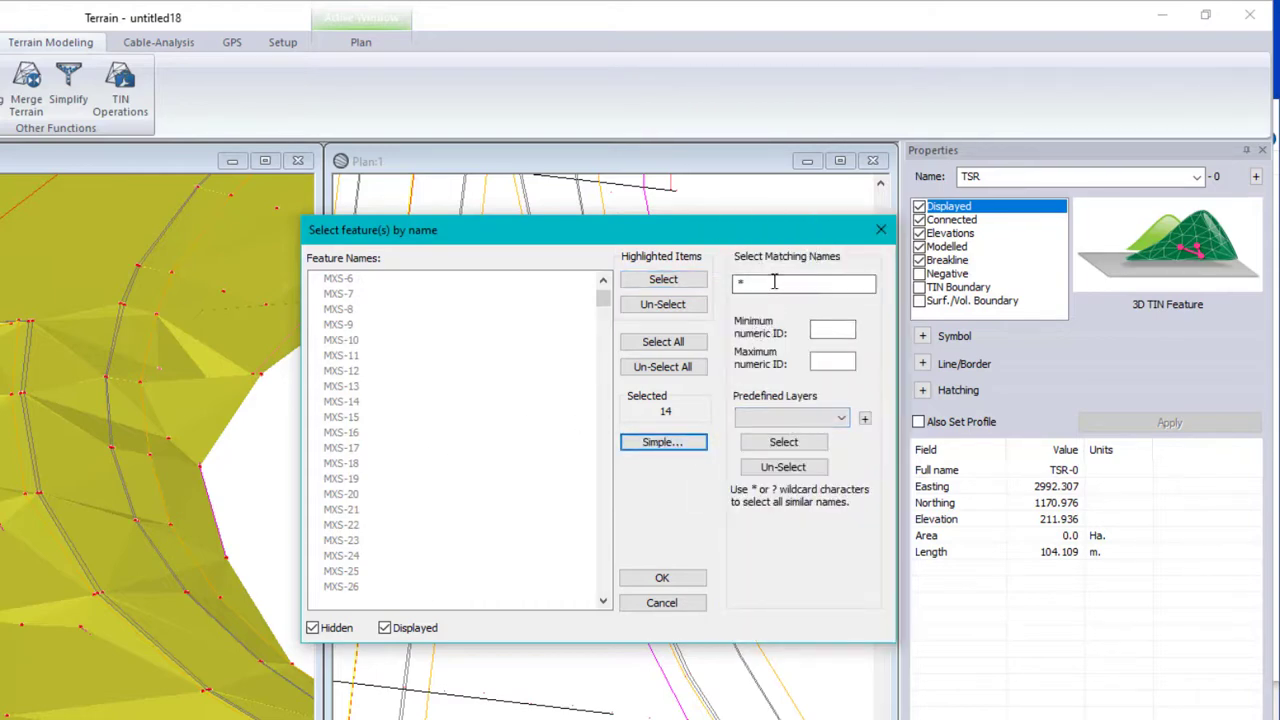
left_click(736, 285)
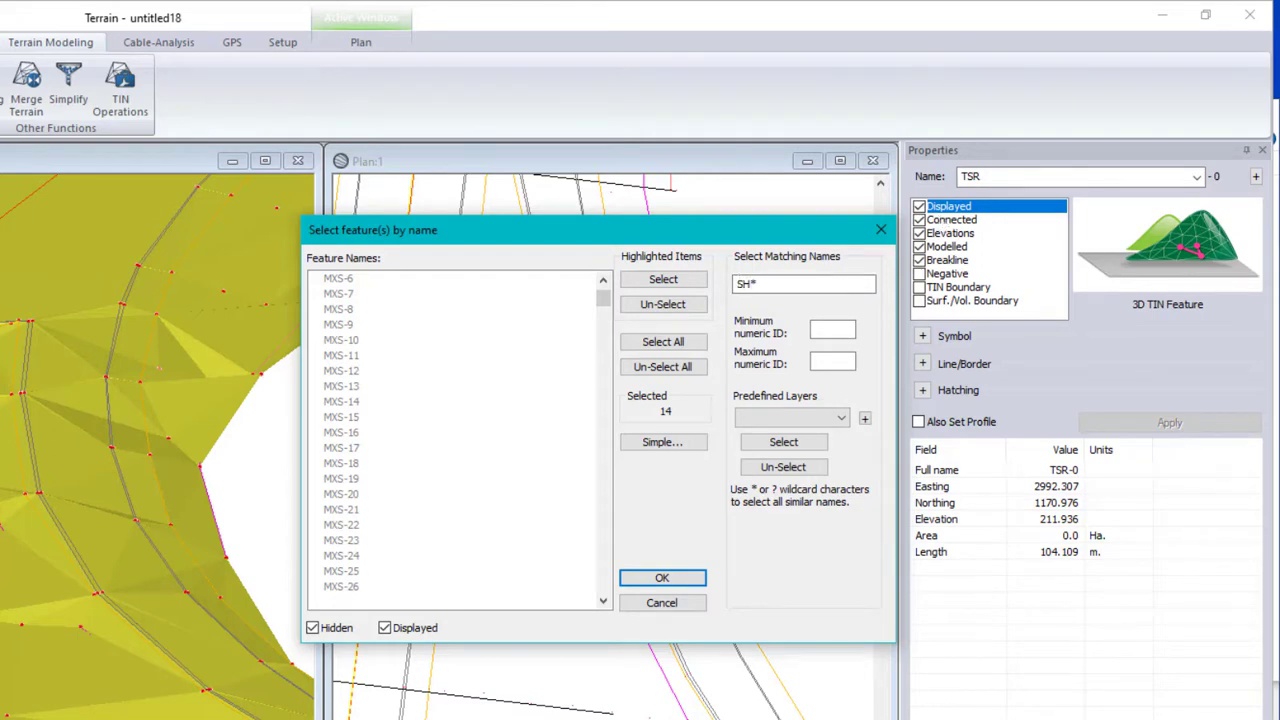
left_click(803, 446)
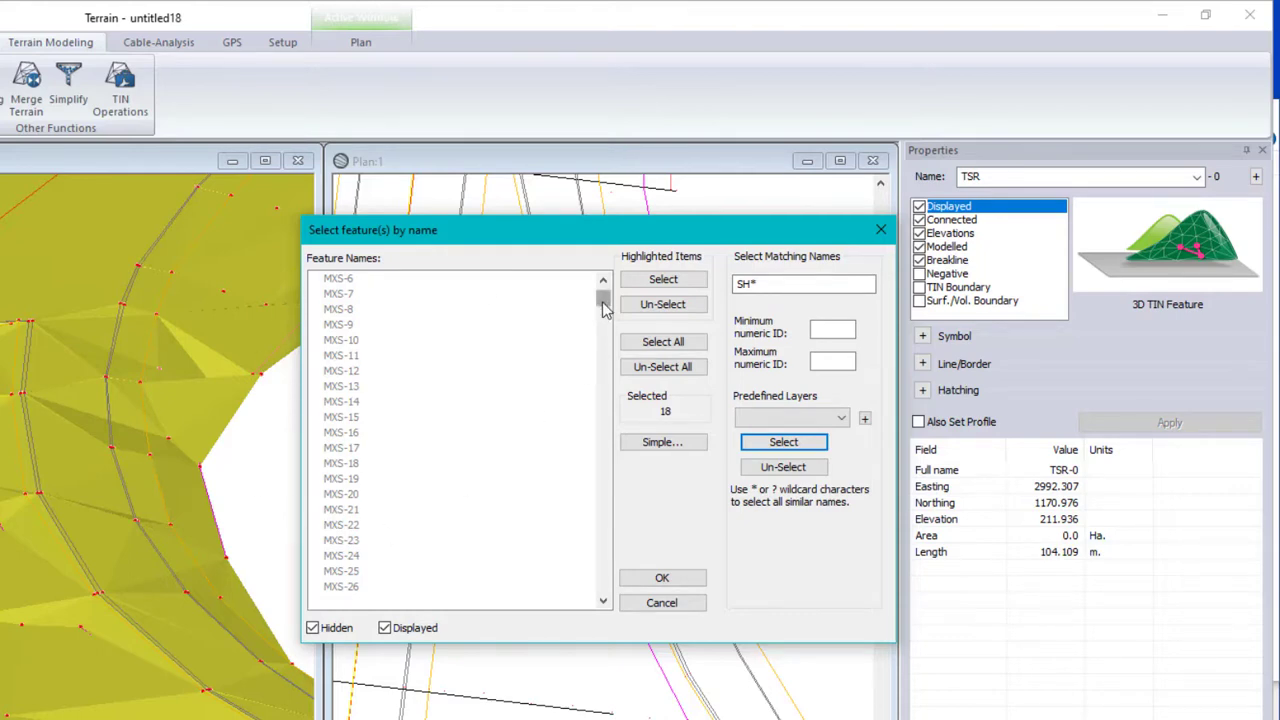
Mark TSR-1, TSR-2 and TBSL-0 through TBSR-3 as selected in the feature name list
left_click_drag(603, 308, 589, 580)
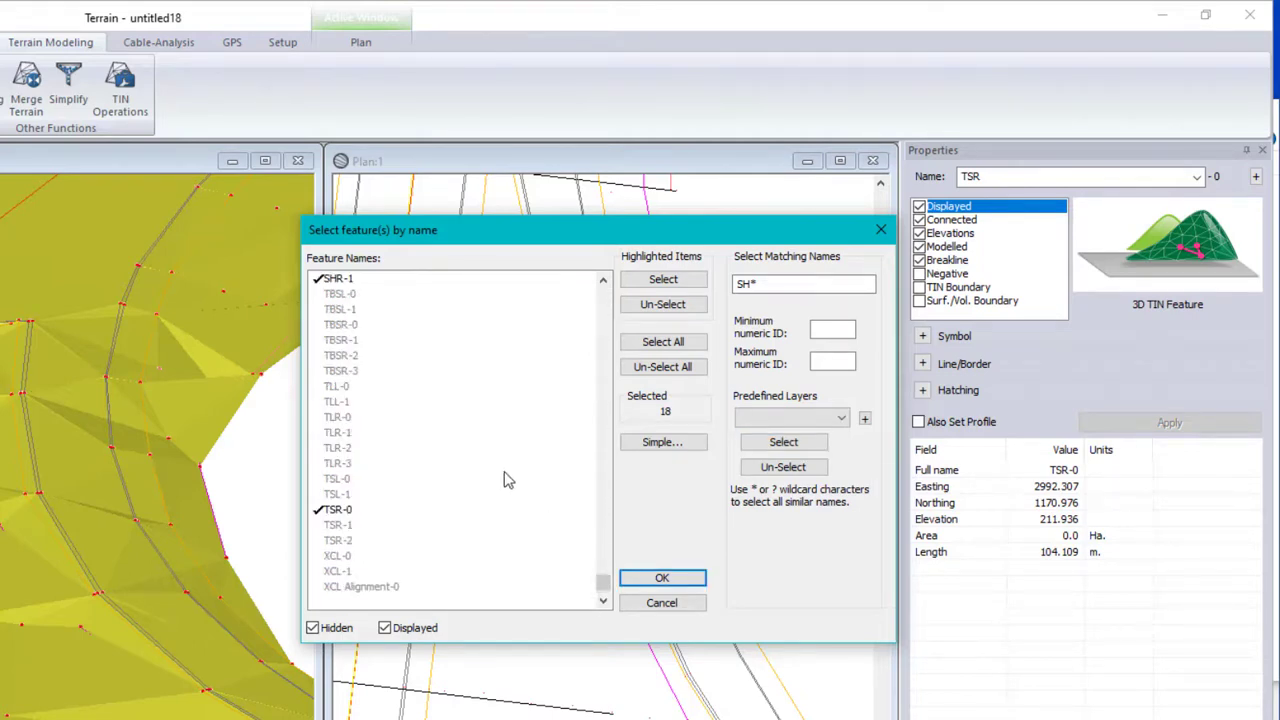
left_click(336, 527)
left_click(340, 541)
left_click(342, 296)
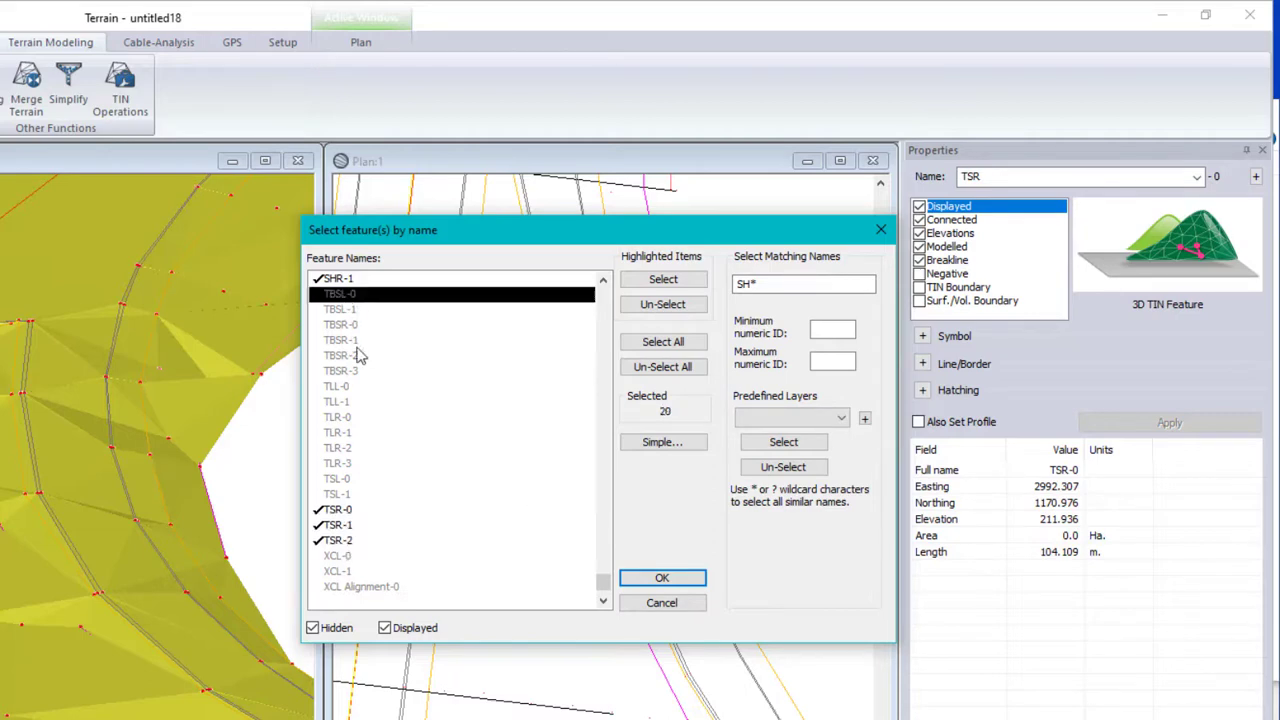
left_click(340, 372)
left_click(348, 296)
left_click(340, 372, "shift")
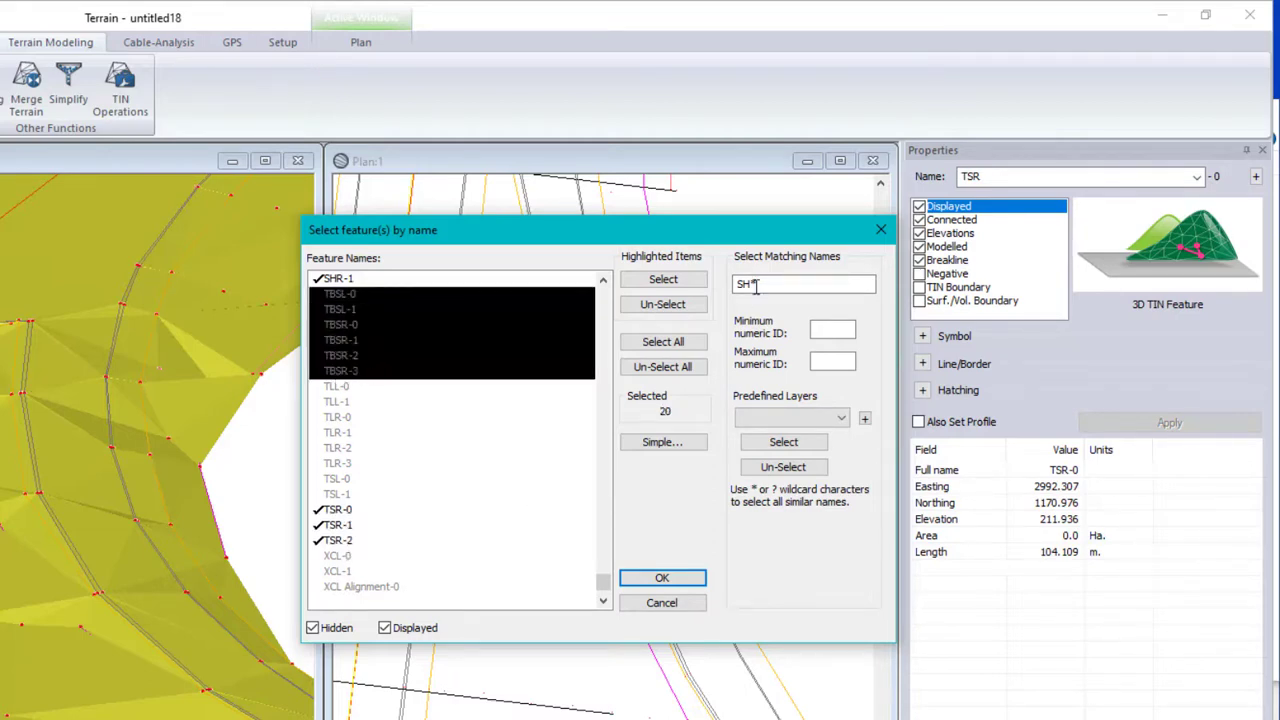
left_click(663, 279)
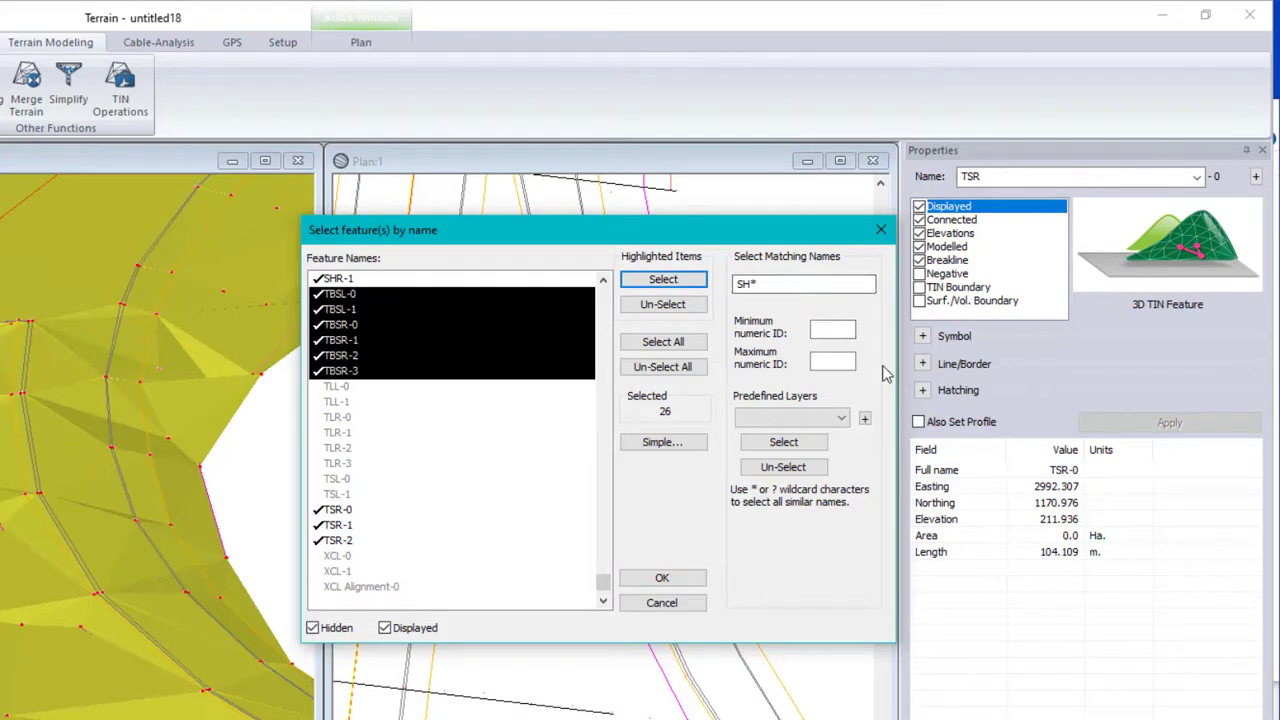
Add features PO-0 and PO-1 to the by-name selection
scroll(398, 390, "up", 10)
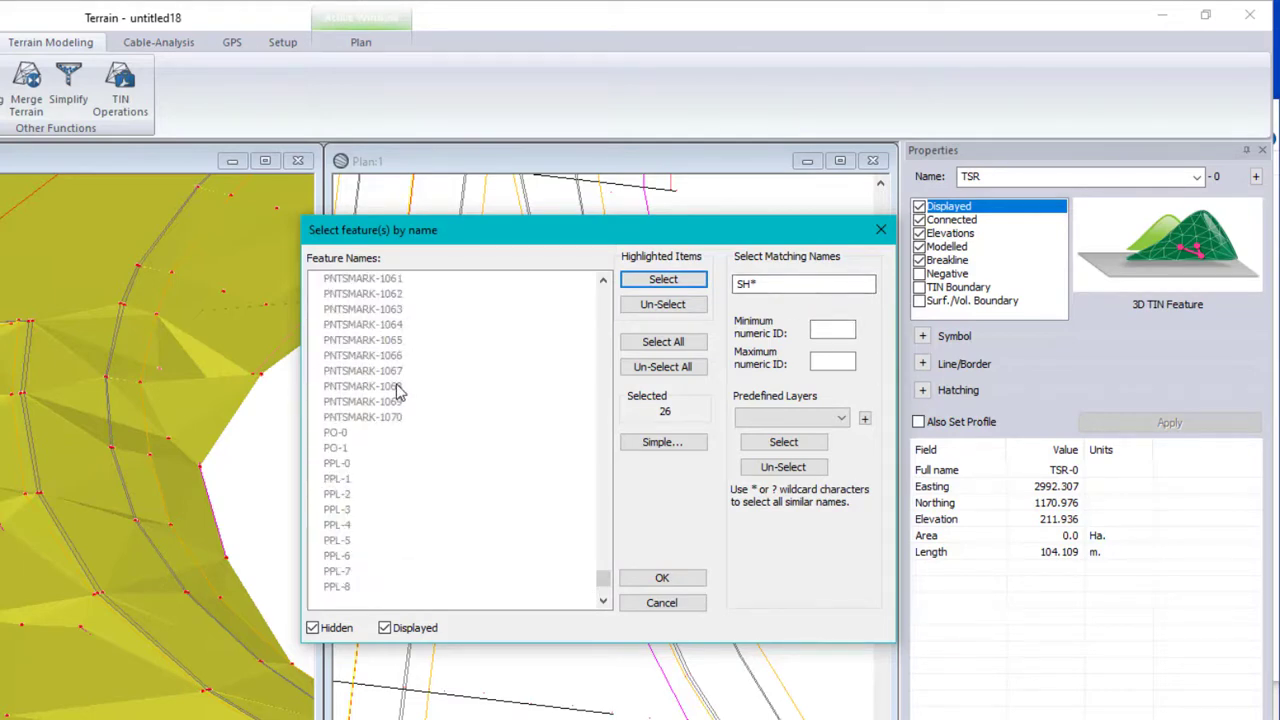
left_click(343, 433)
left_click(425, 446, "shift")
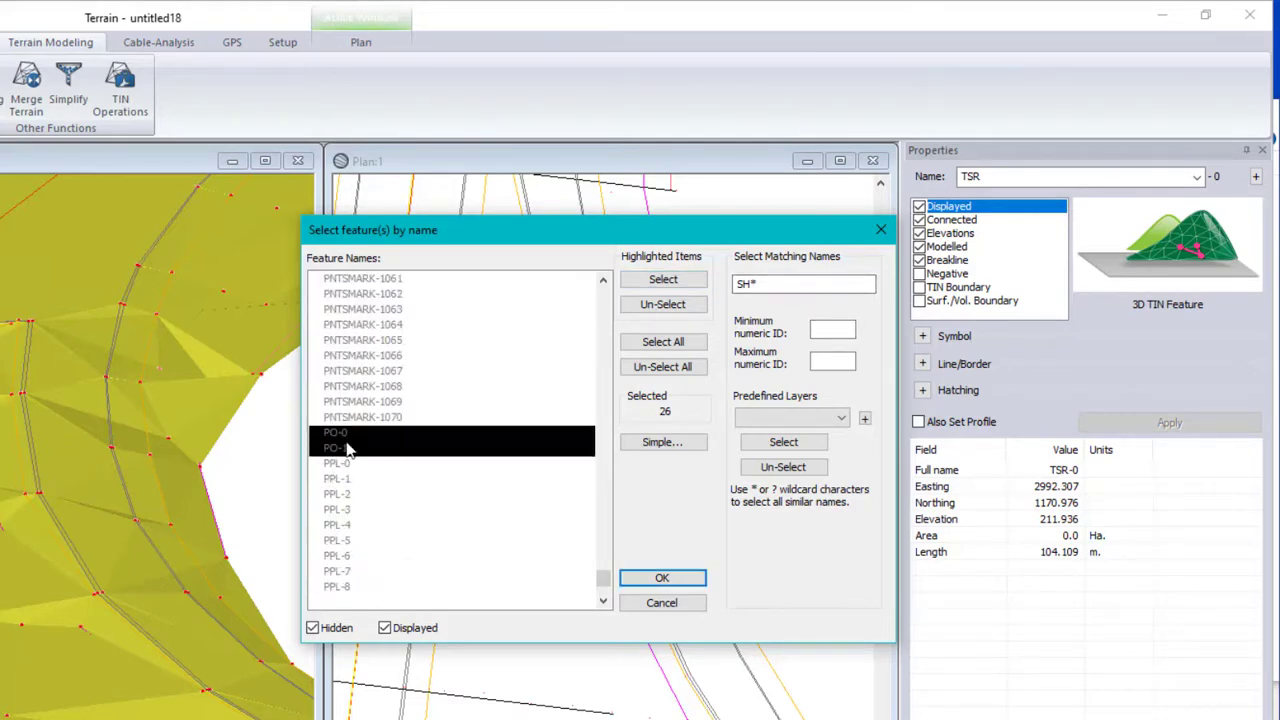
left_click(663, 279)
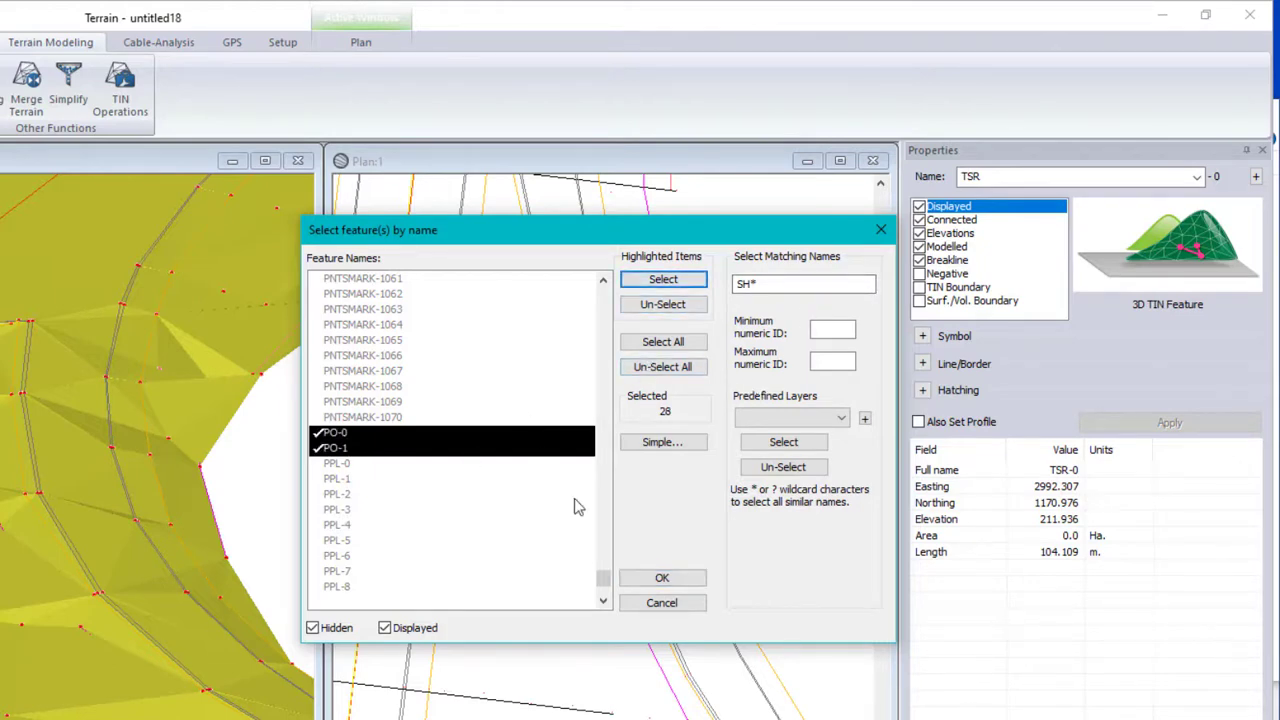
Add XCL-0 and XCL-1 to the selection, accept it, and set all the selected features as breaklines
left_click_drag(600, 578, 600, 294)
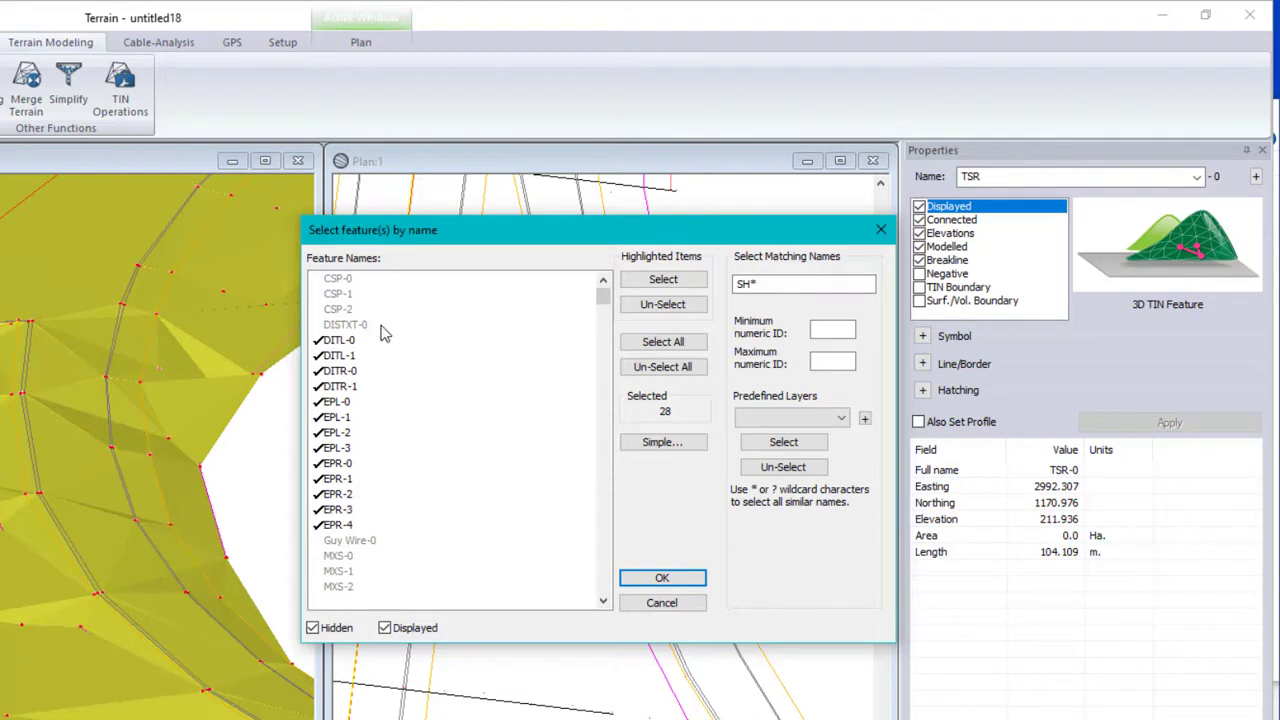
scroll(425, 400, "down", 9)
left_click_drag(608, 310, 592, 586)
left_click(340, 556)
left_click(420, 571)
left_click(660, 578)
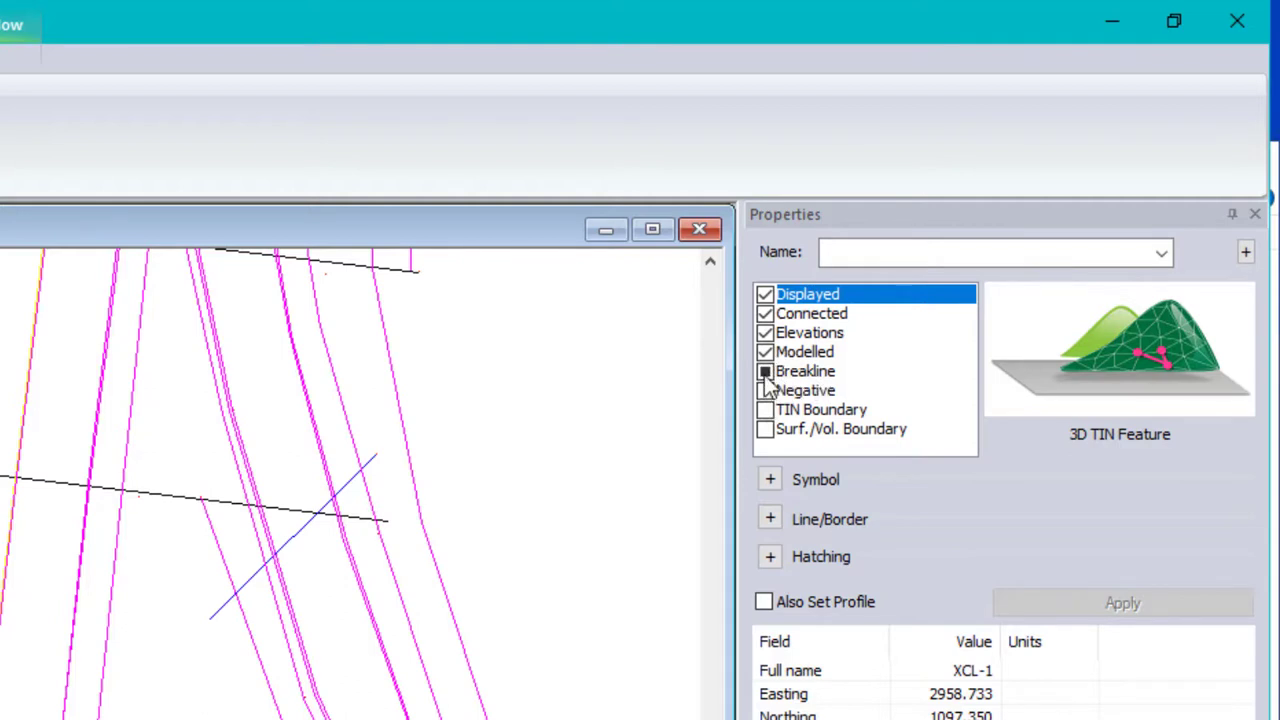
left_click(765, 372)
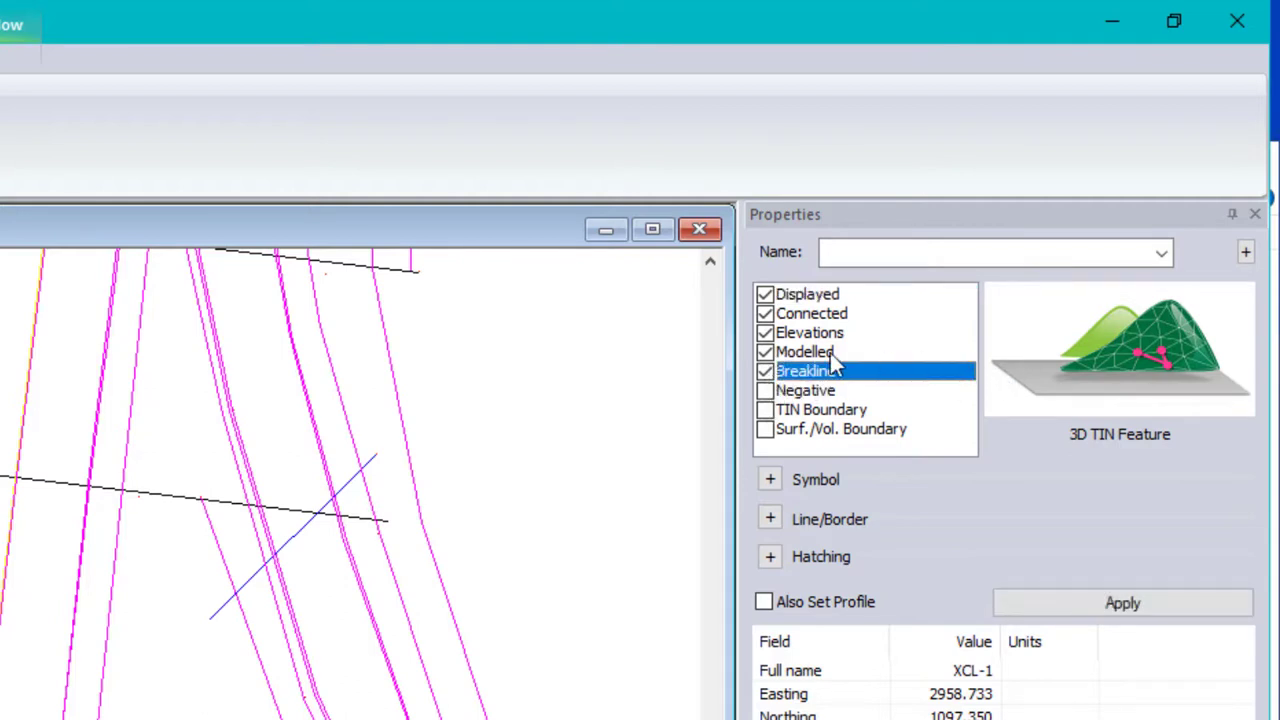
left_click(1103, 606)
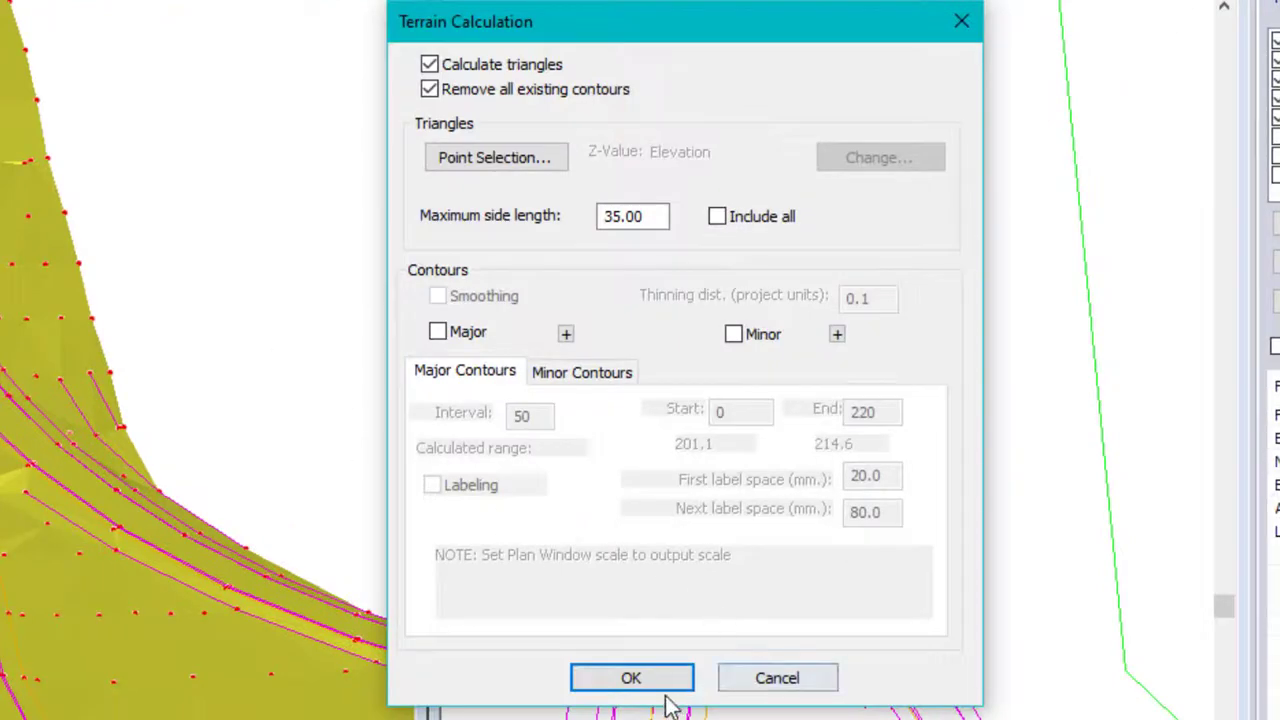
Regenerate the terrain triangles with a maximum side length of 35.00, removing existing contours and acknowledging the crossing breakline messages
left_click(656, 676)
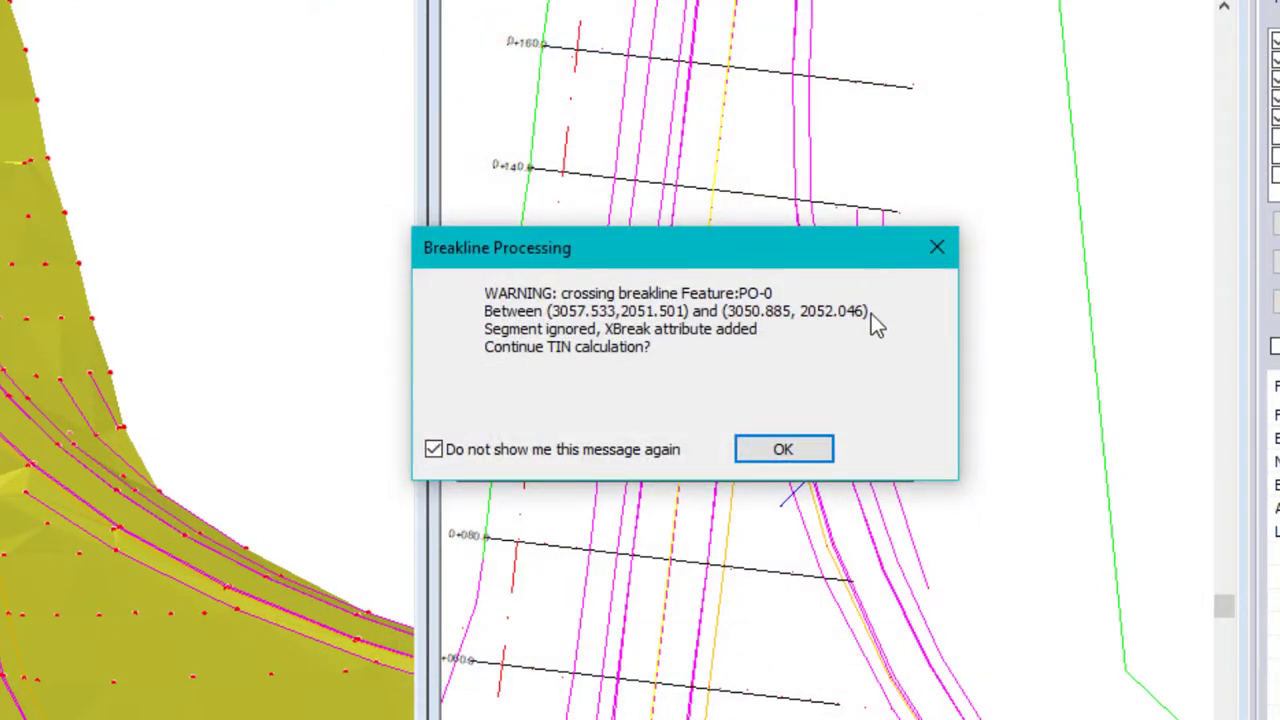
left_click(818, 455)
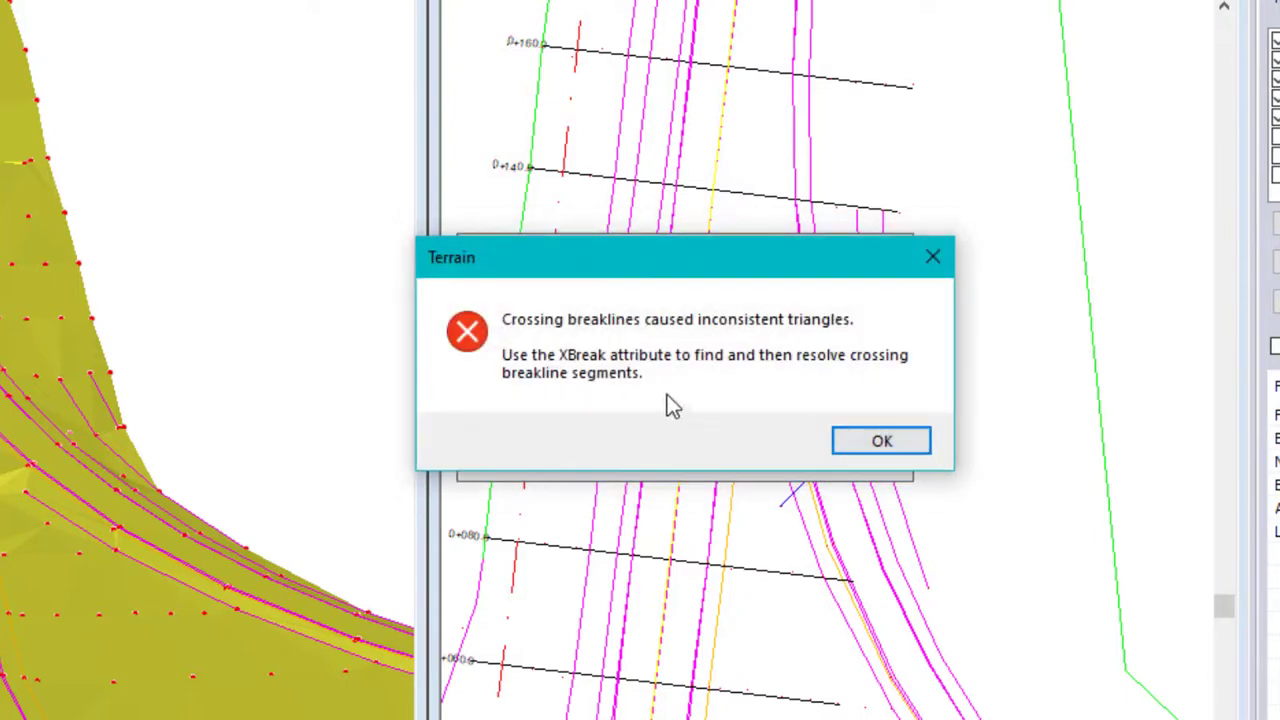
left_click(868, 447)
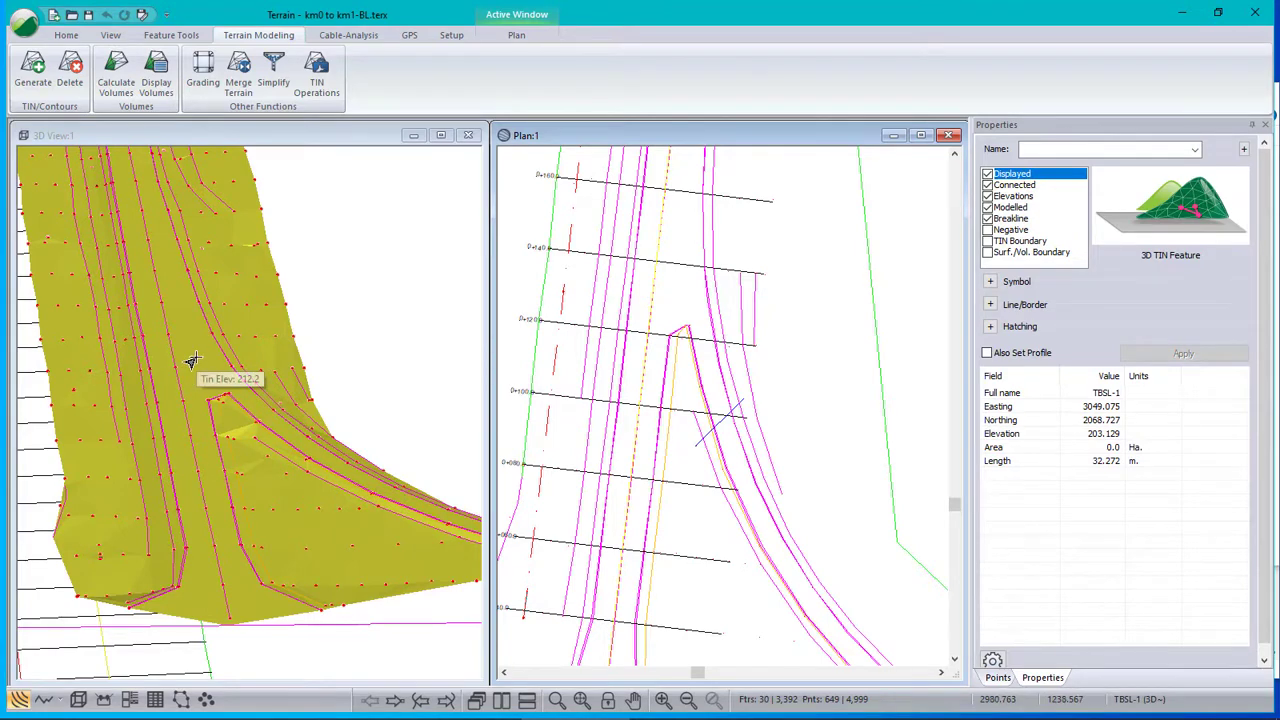
Check that the XBreak point flag is among the displayed fields of the points list
scroll(637, 343, "down", 3)
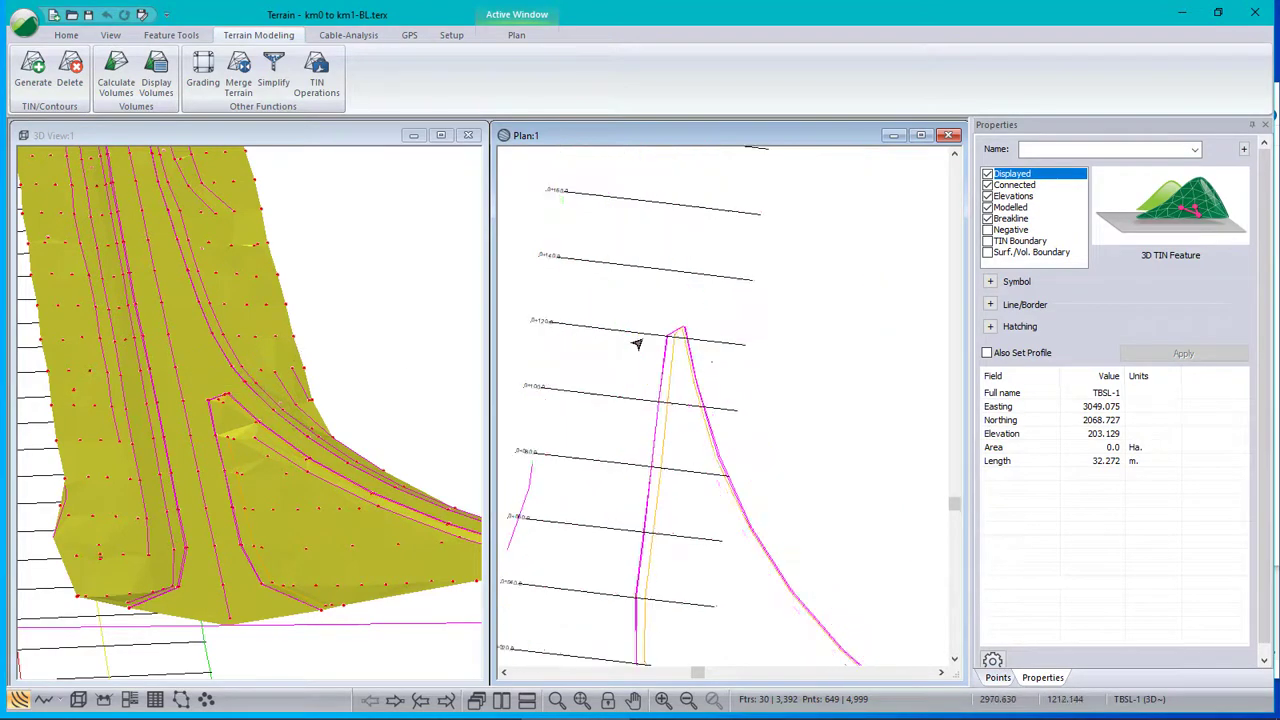
scroll(630, 300, "down", 1)
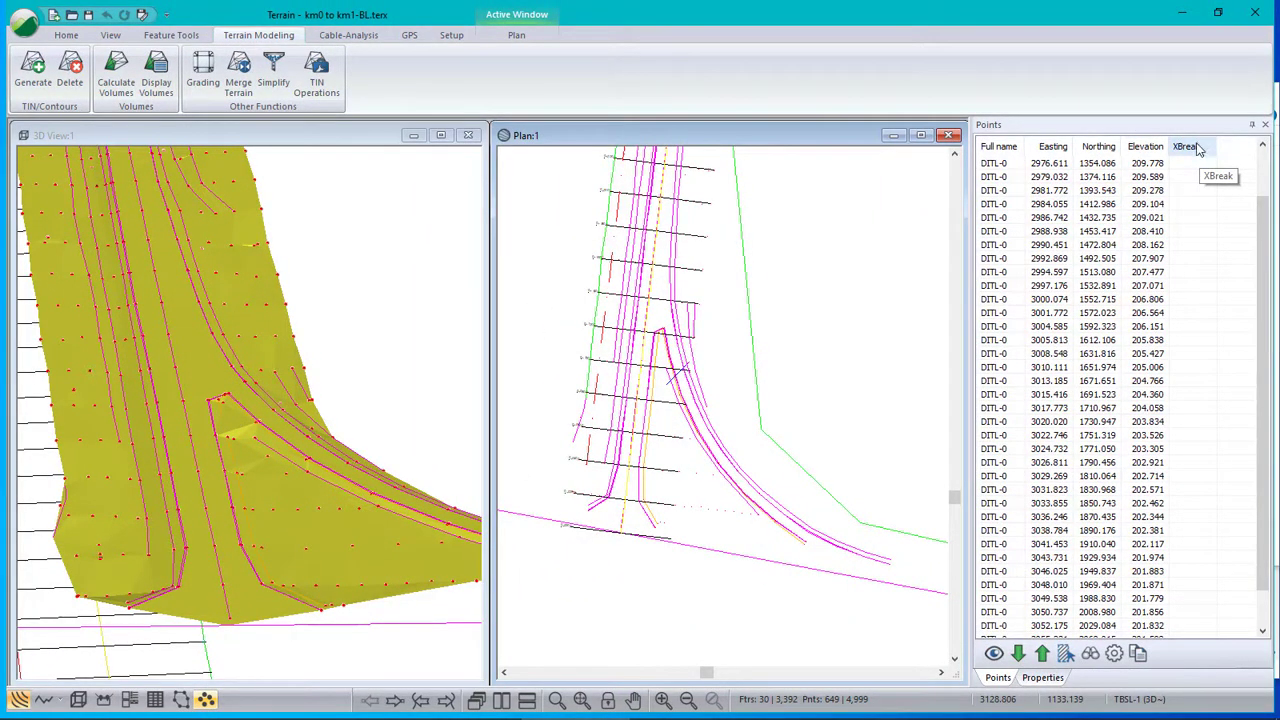
left_click(1114, 653)
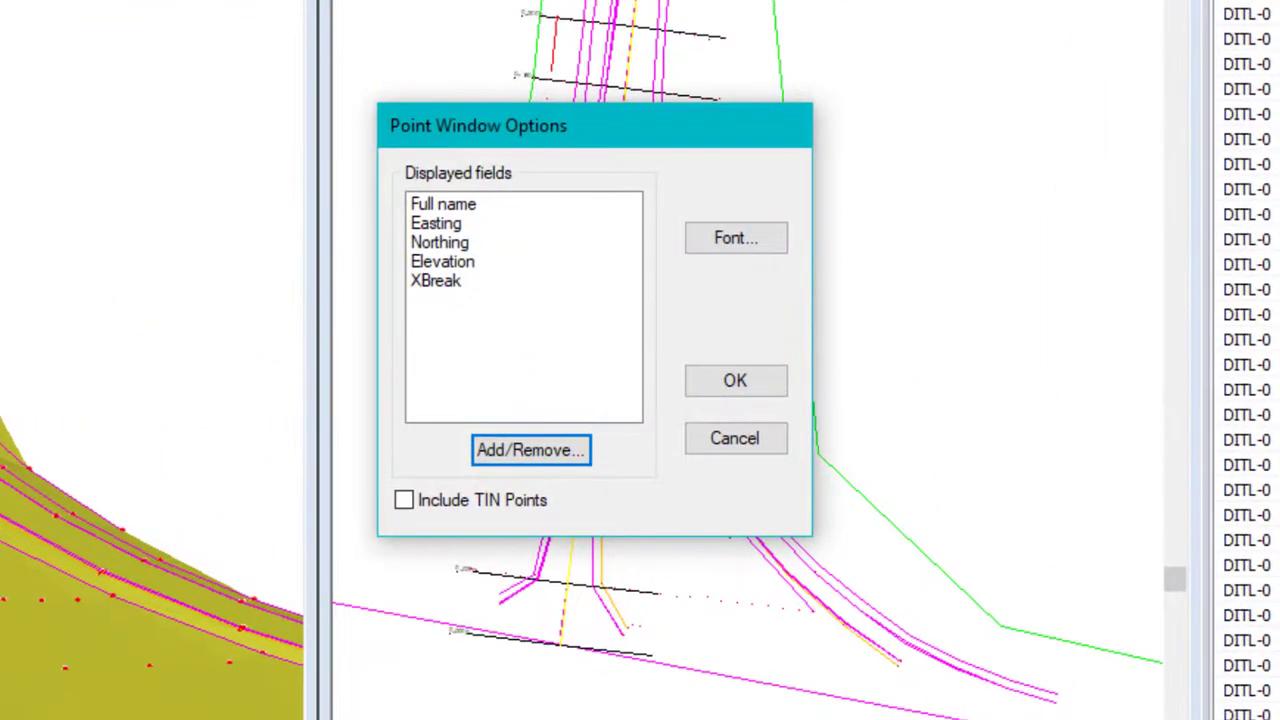
left_click(540, 452)
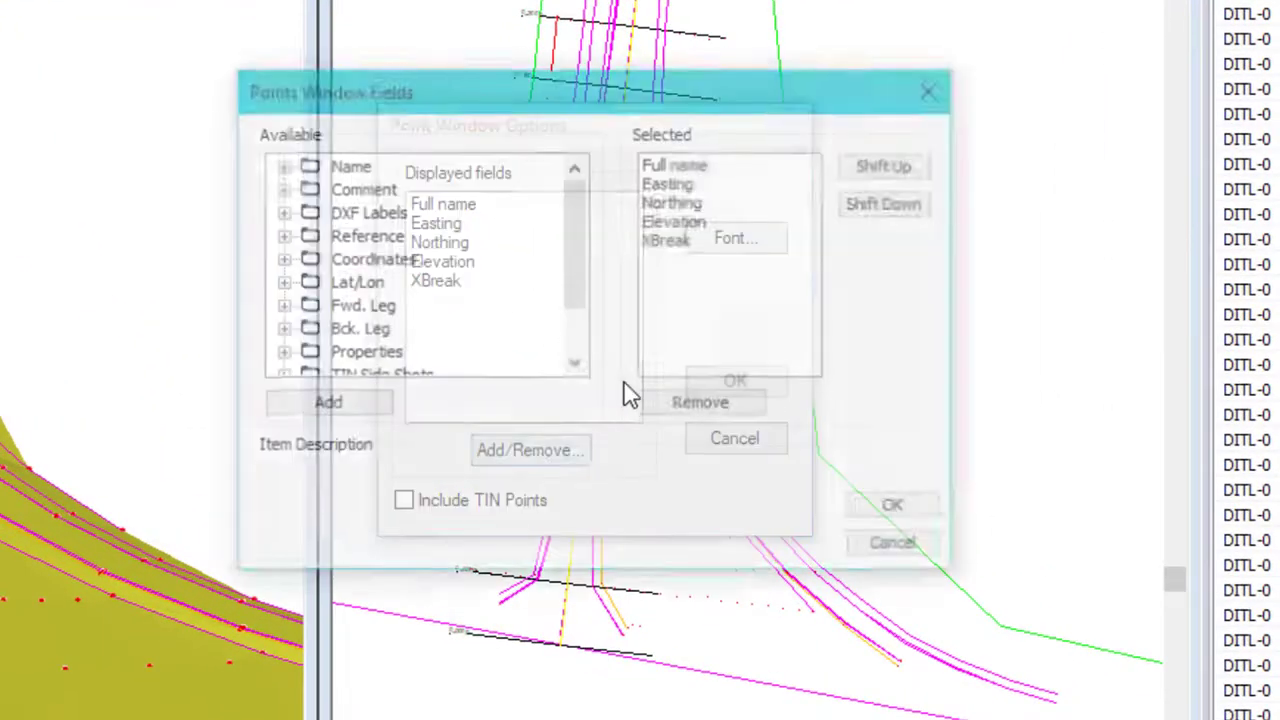
left_click_drag(583, 246, 543, 326)
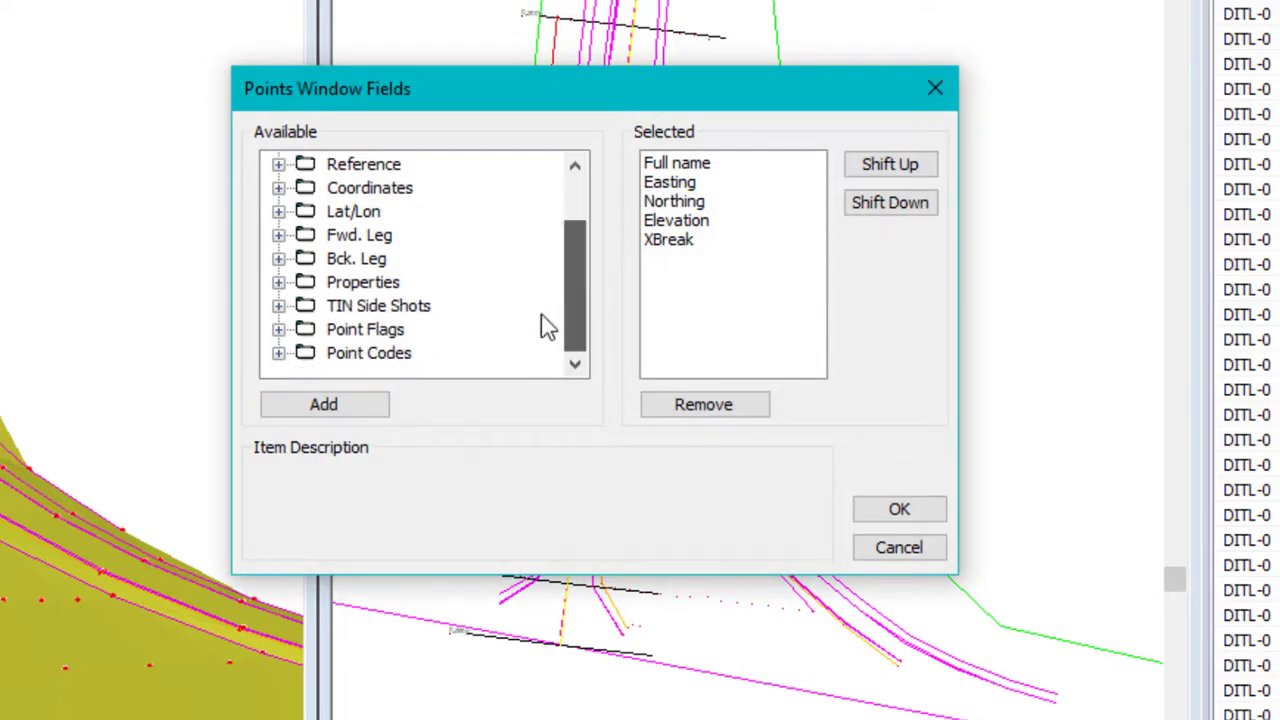
left_click(279, 330)
left_click(410, 352)
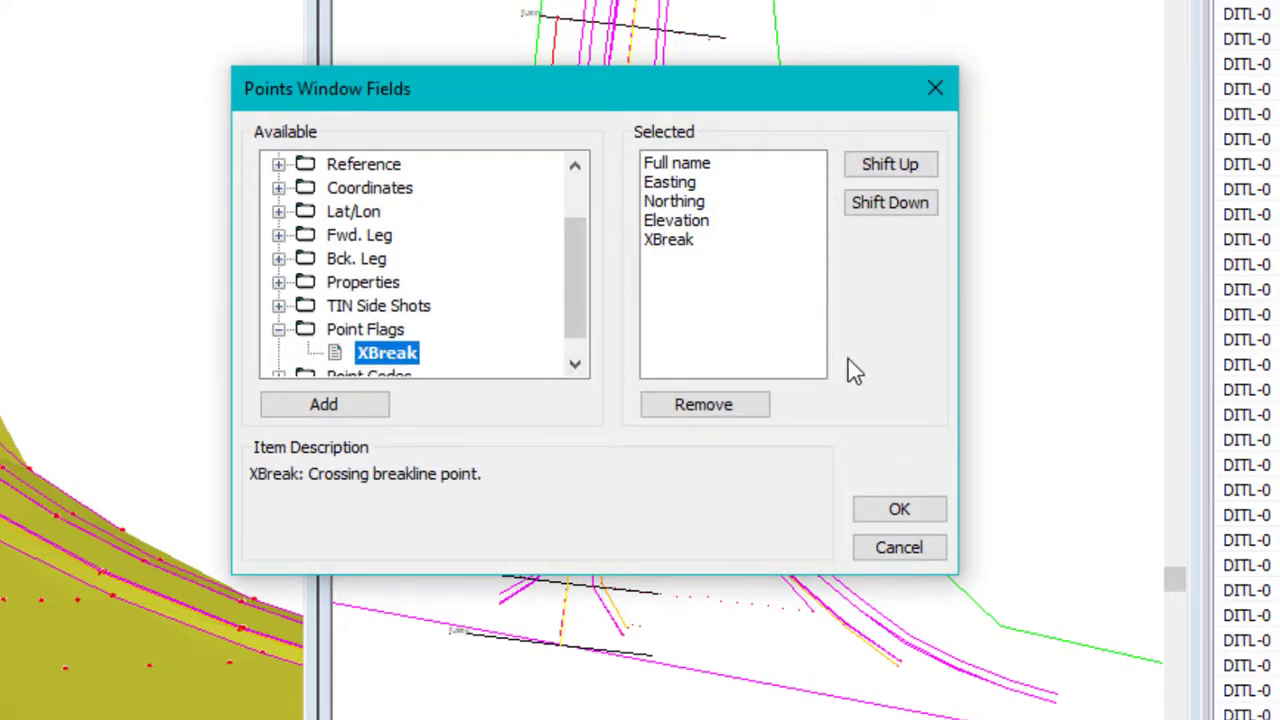
left_click(899, 509)
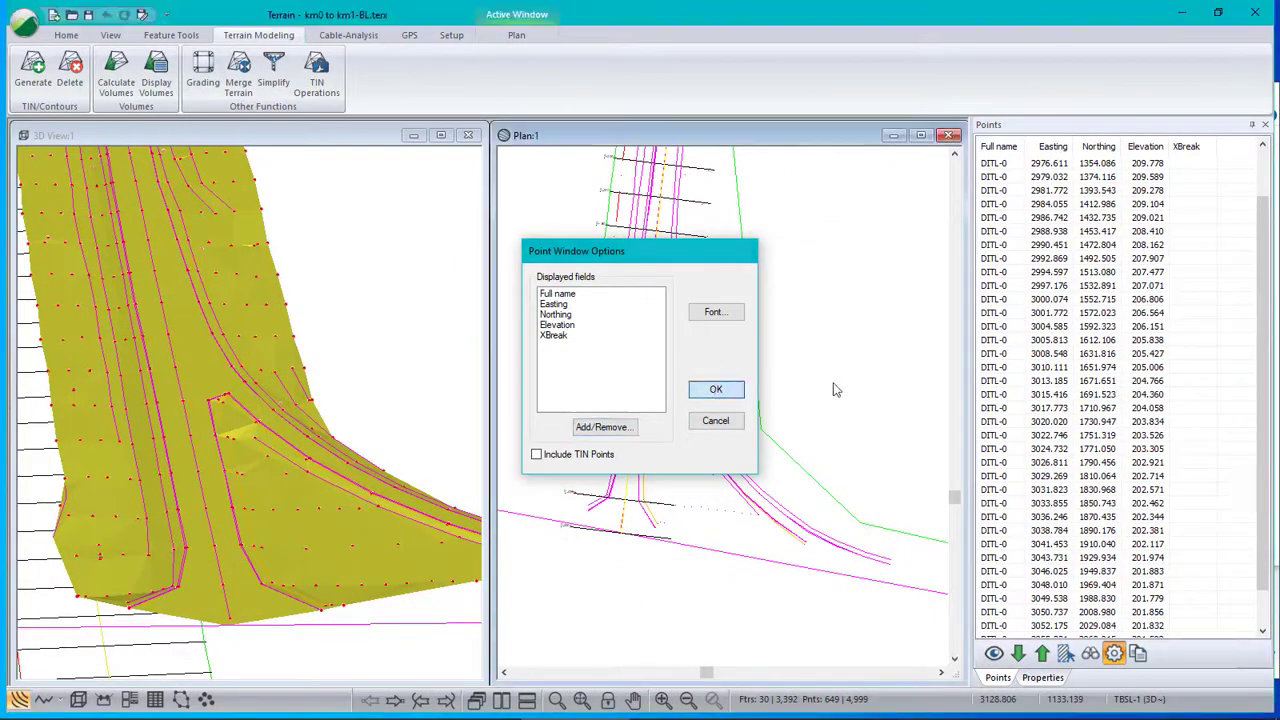
key("Return")
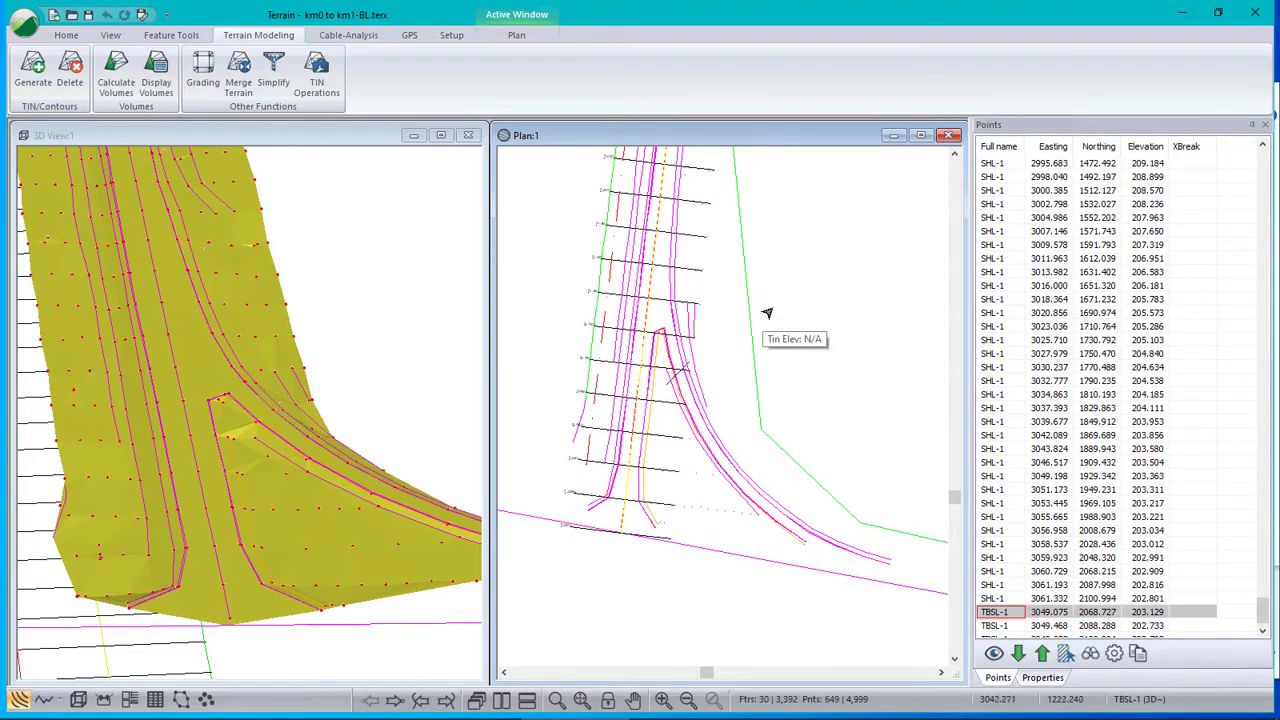
Sort the points list by XBreak and select the features whose Crossing Breakline property is Yes
right_click(695, 313)
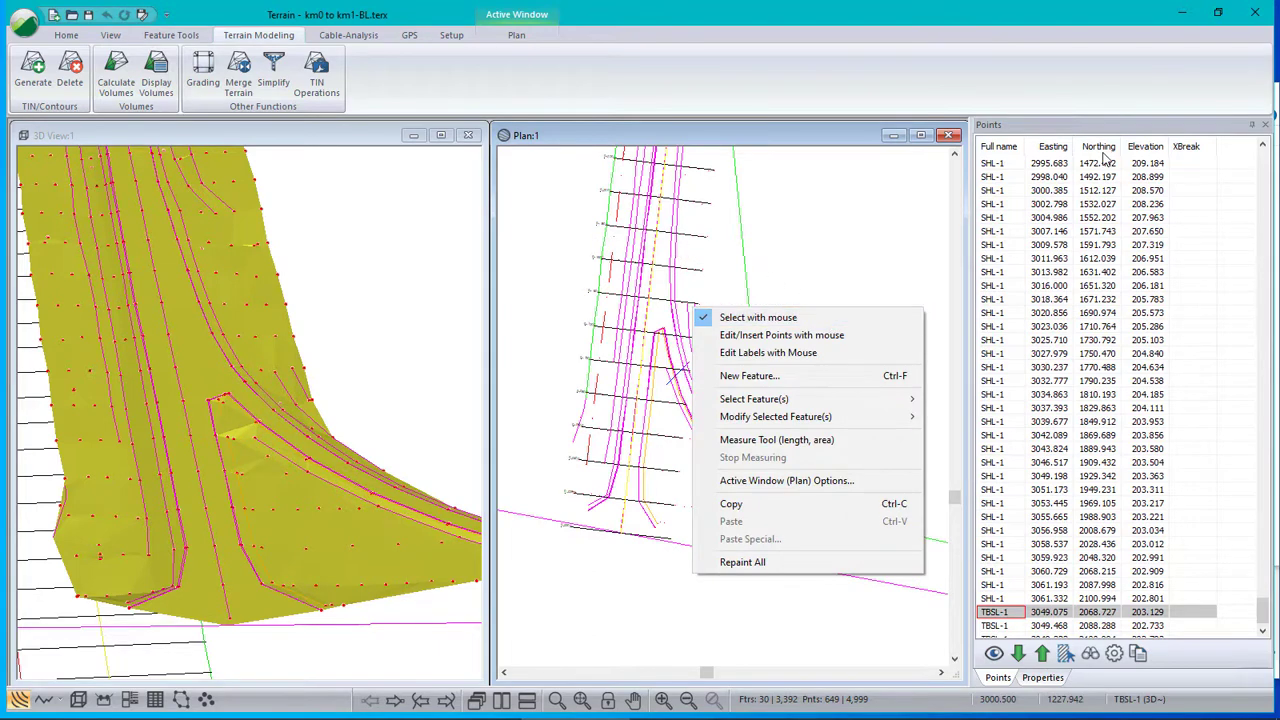
left_click(1188, 148)
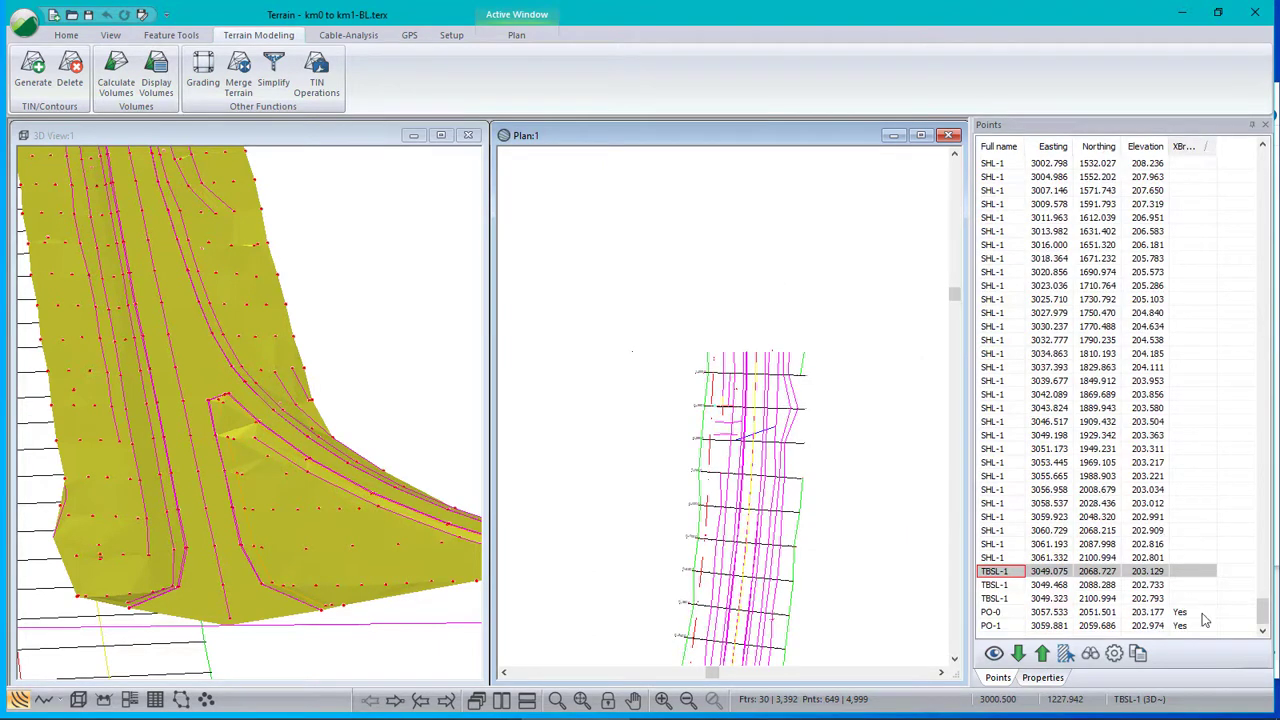
right_click(623, 327)
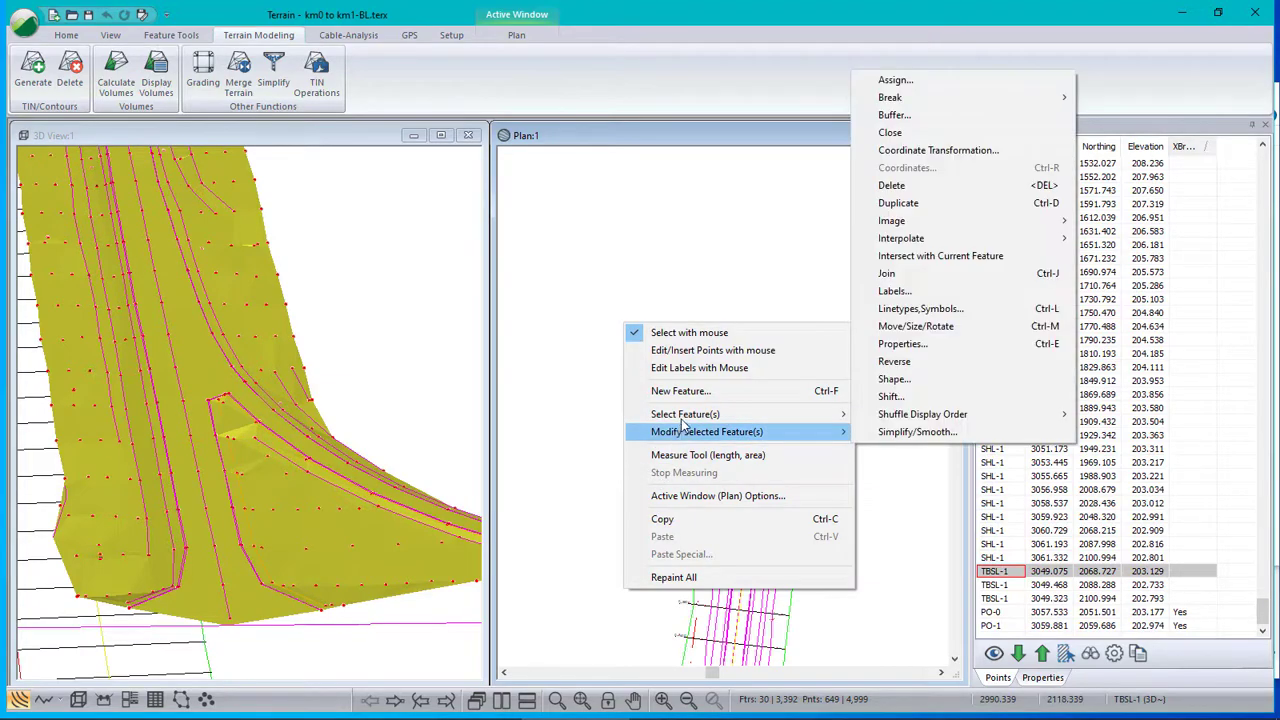
mouse_move(684, 418)
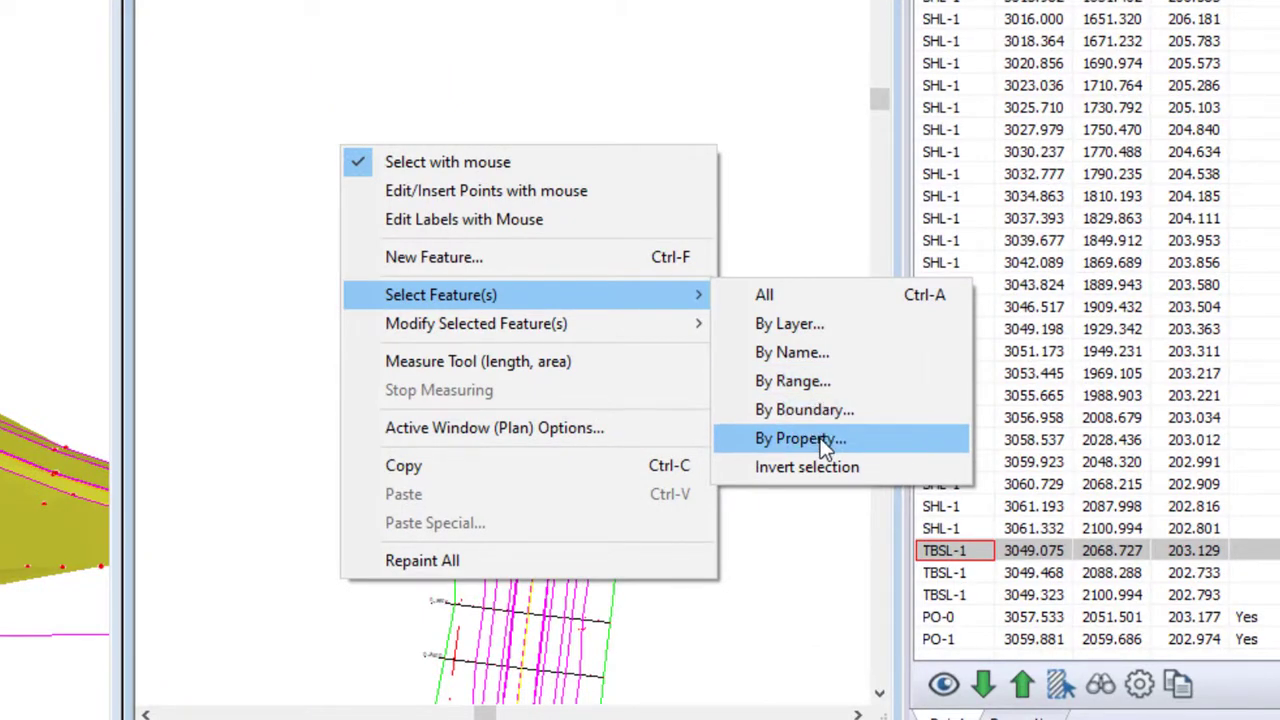
left_click(800, 438)
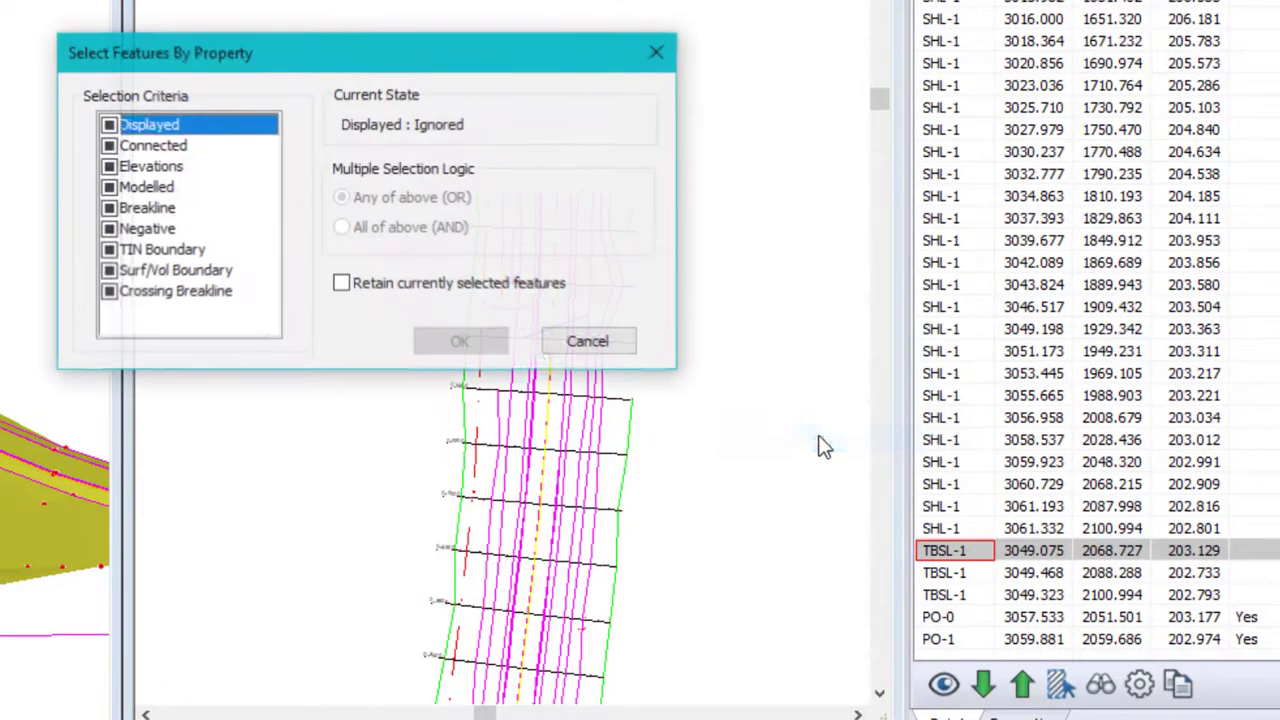
left_click(115, 295)
left_click(111, 293)
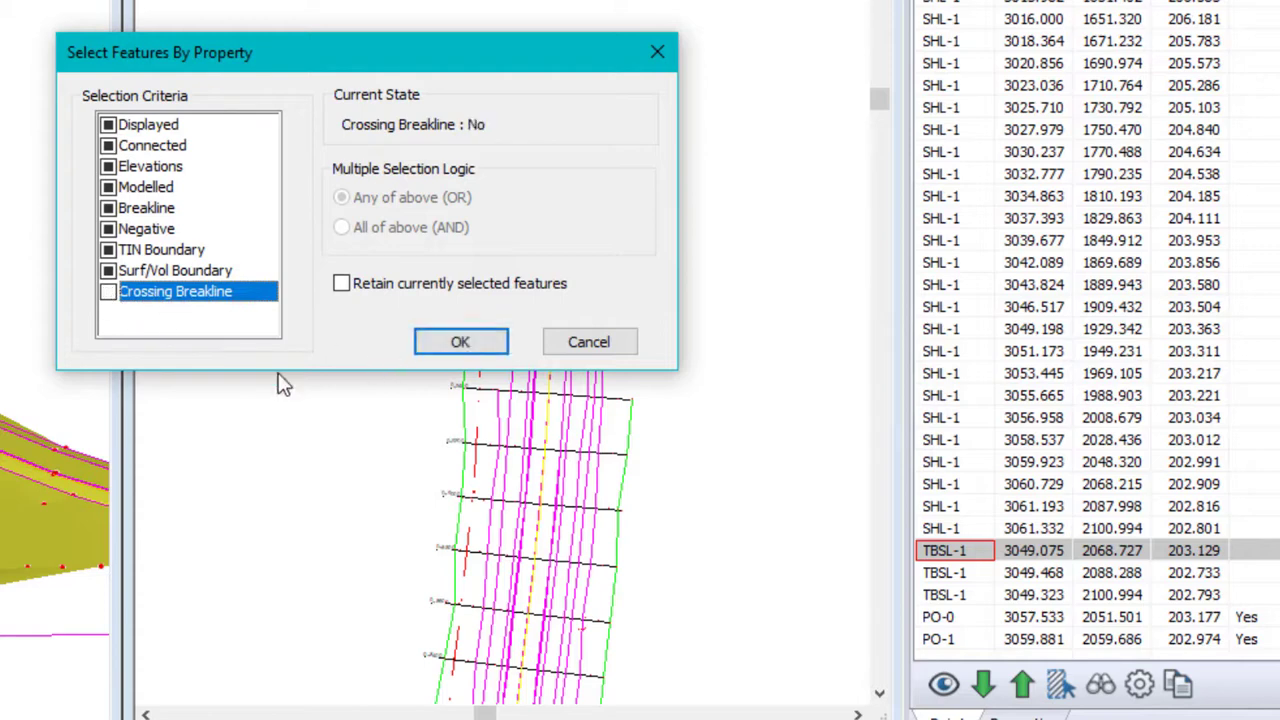
left_click(108, 291)
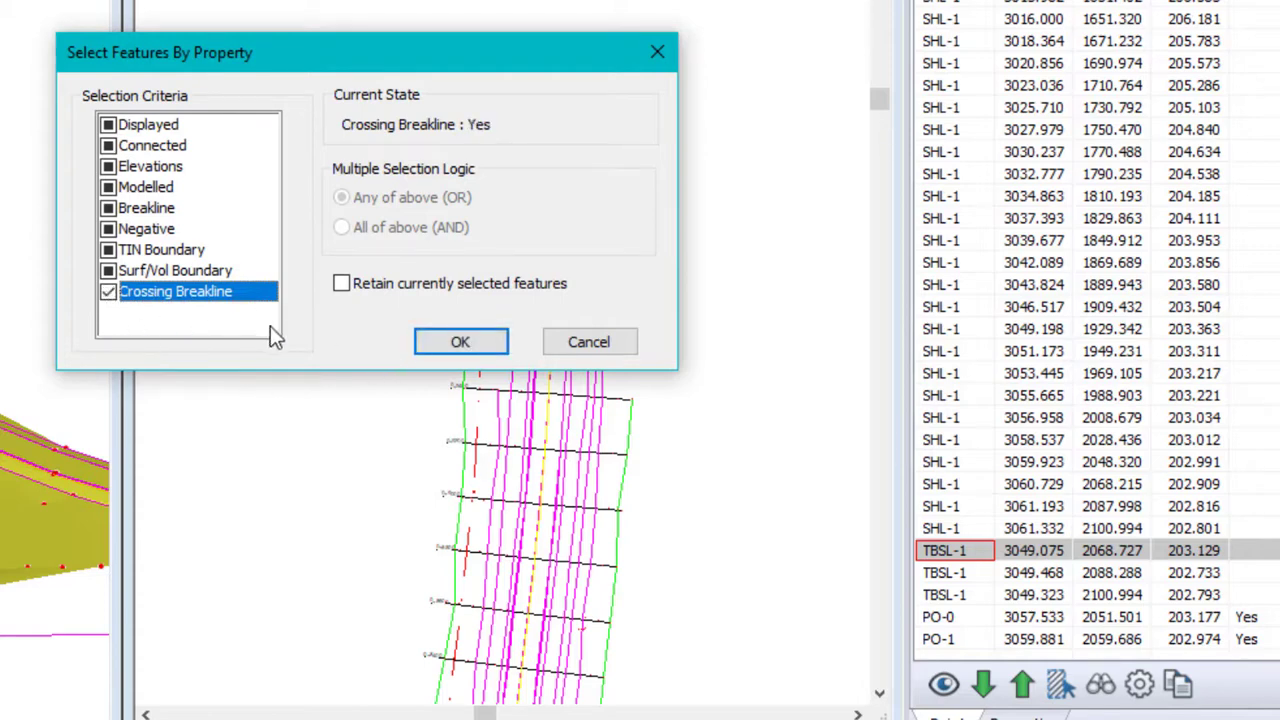
left_click(485, 344)
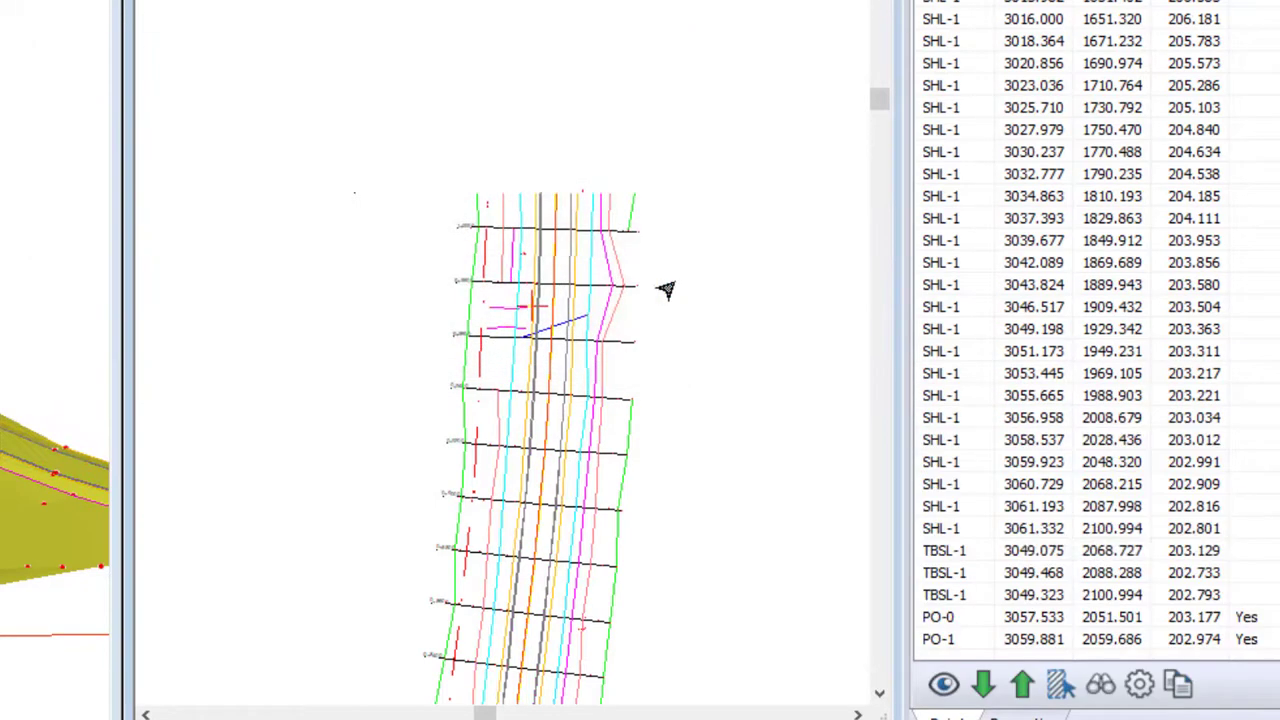
Limit the points list to the selected features and sort it with the XBreak-flagged points first
left_click(945, 686)
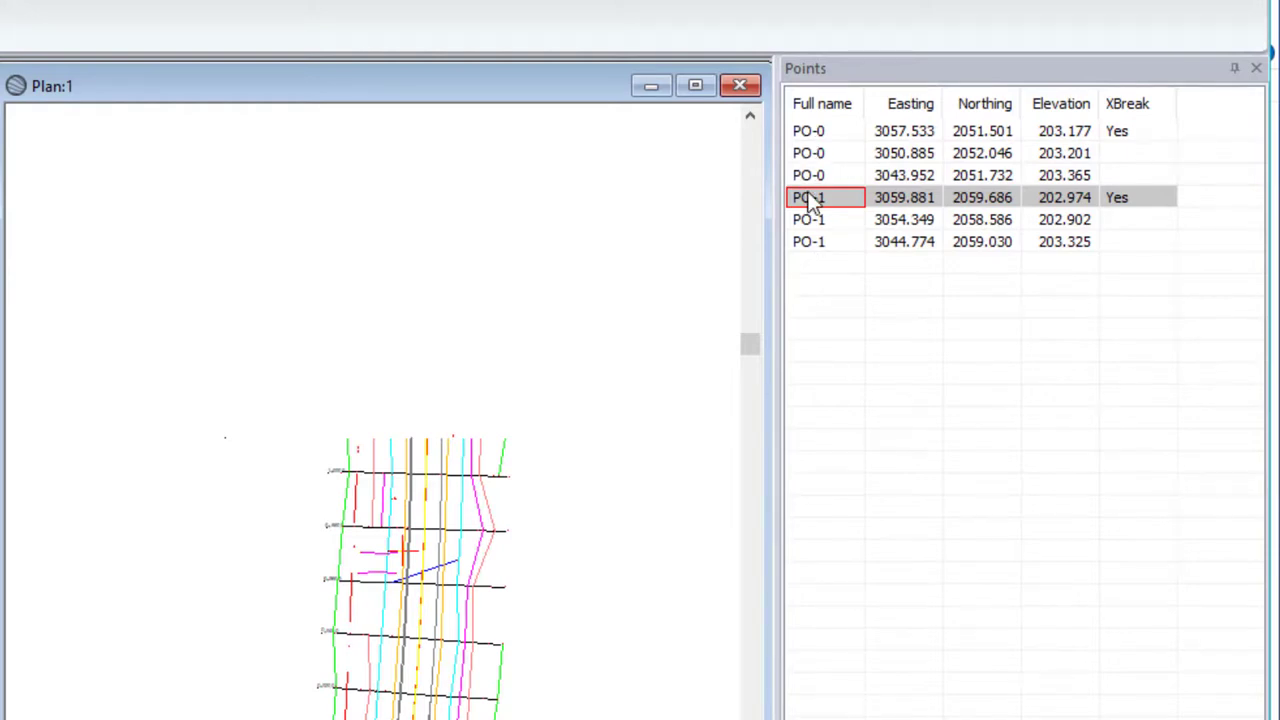
left_click(1148, 106)
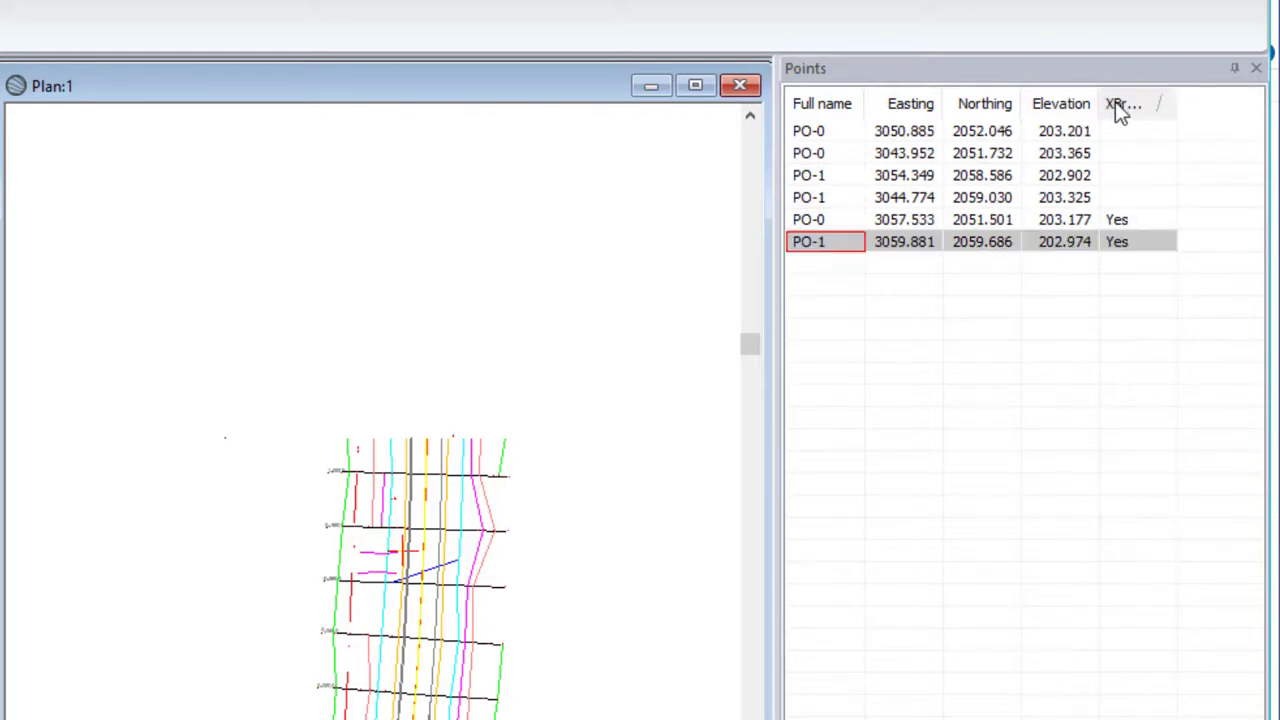
left_click(1117, 104)
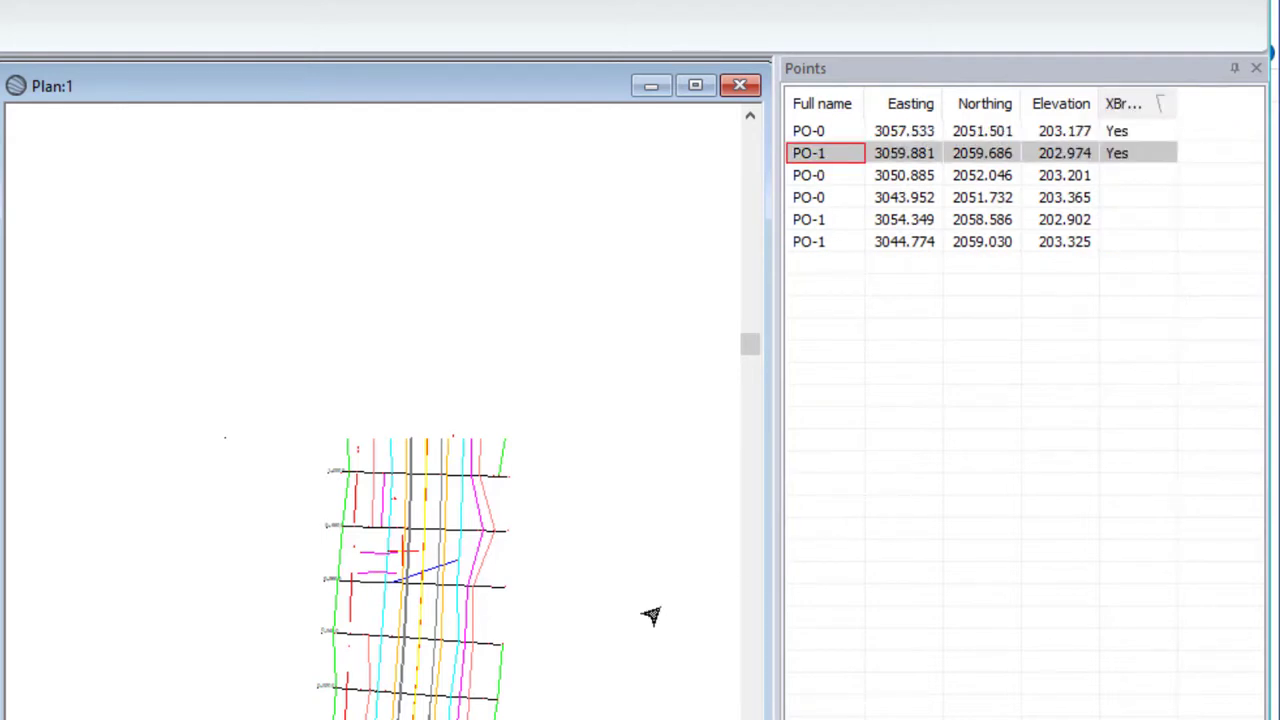
Locate the XBreak-flagged points in the plan view and examine the lines around station 0+960.0
mouse_move(375, 579)
scroll(390, 580, "up", 3)
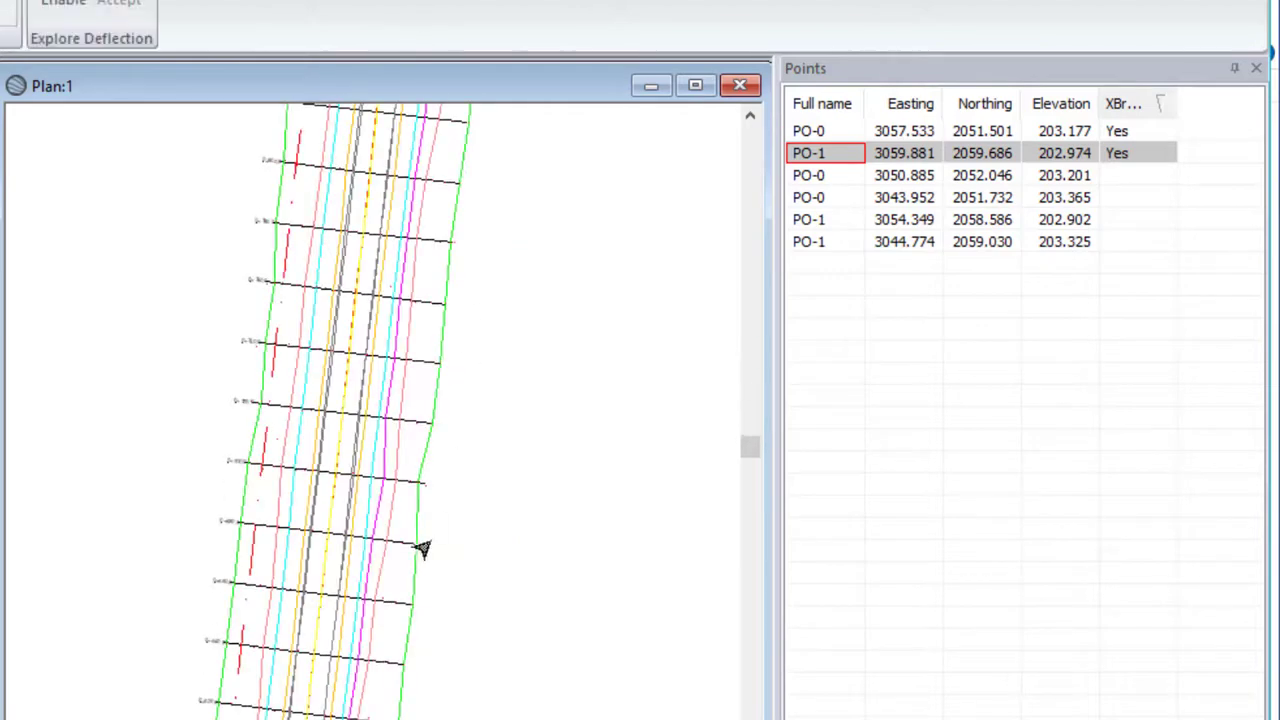
middle_click_drag(391, 586, 406, 266)
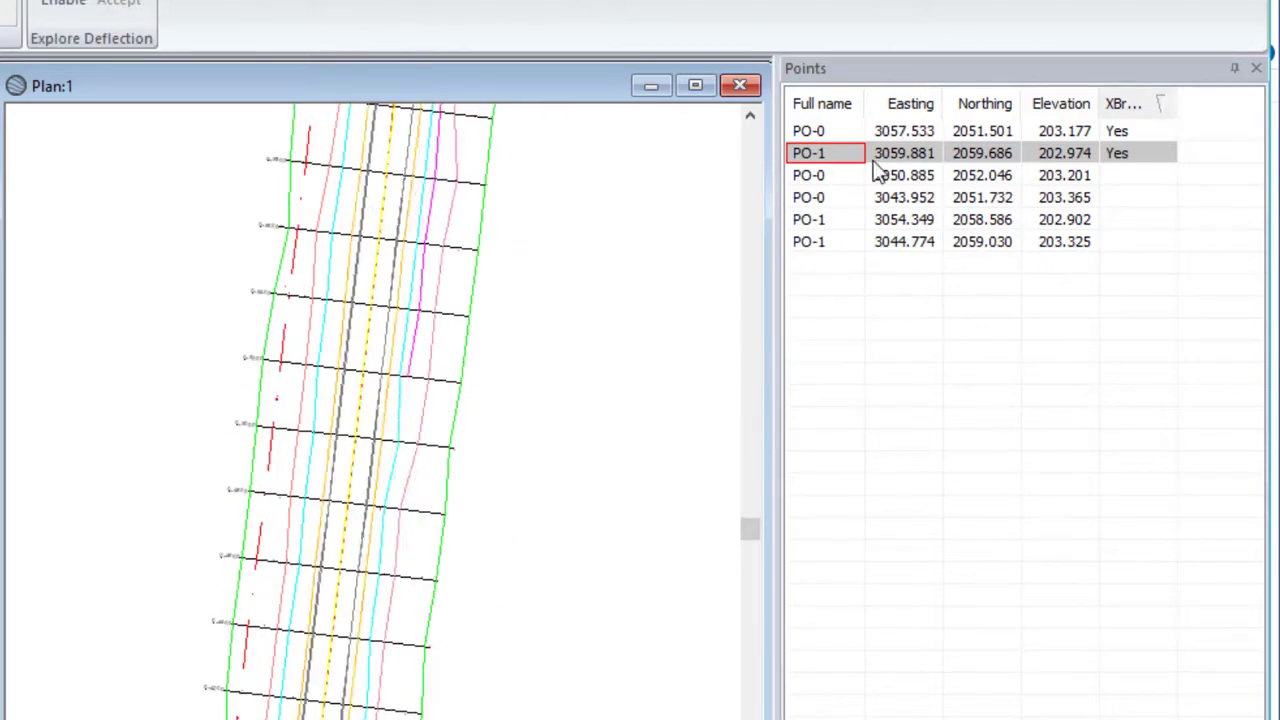
left_click(819, 131)
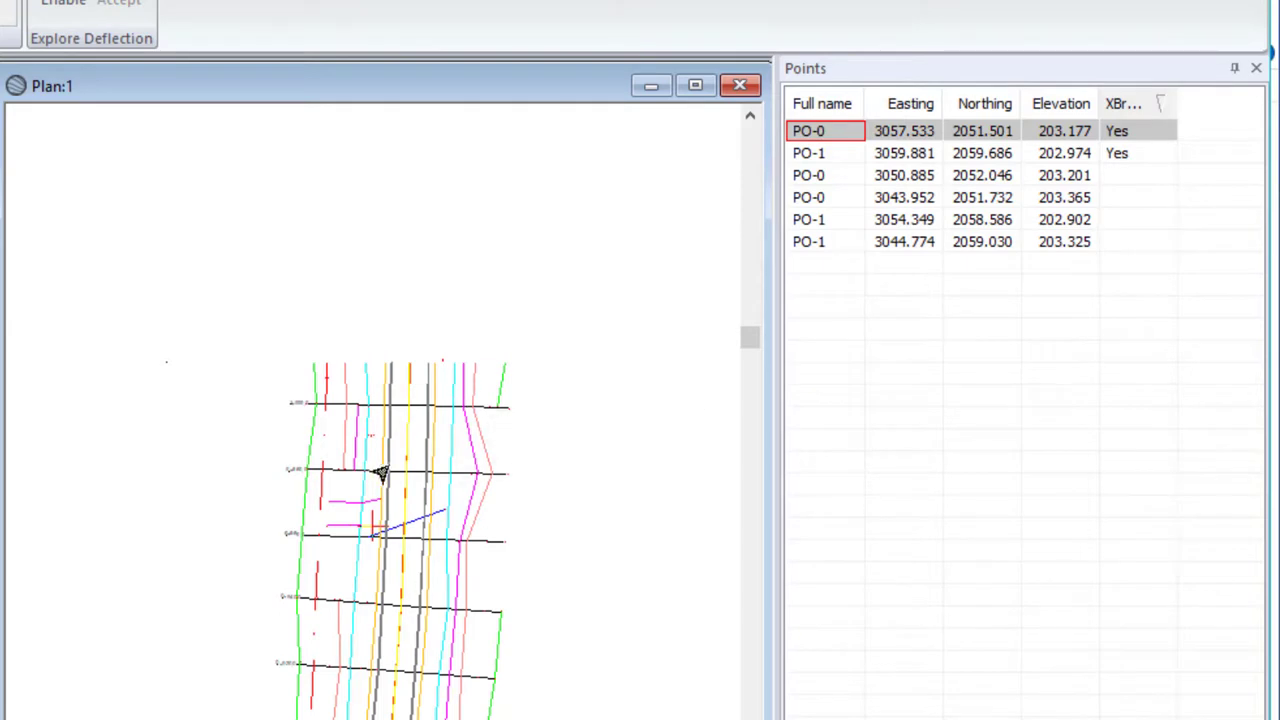
mouse_move(366, 538)
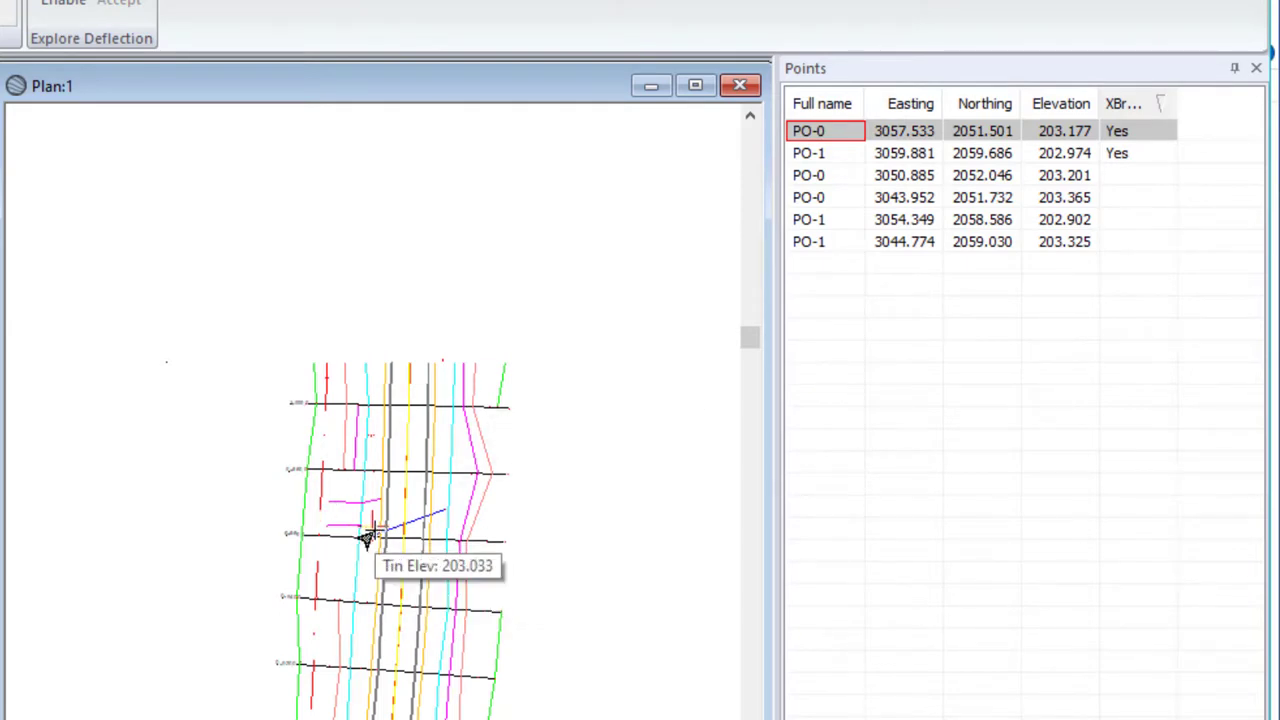
scroll(366, 538, "up", 5)
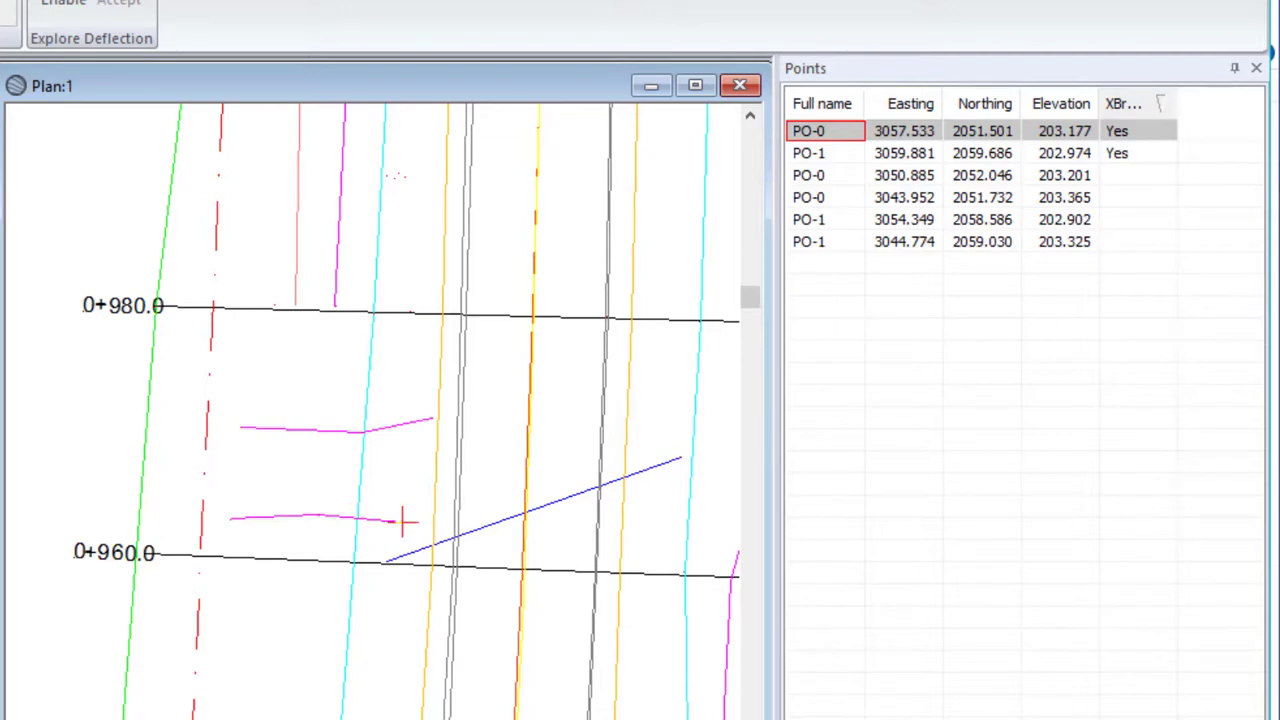
Break the DITL ditch line at its point on station 0+940.0, accepting that the existing terrain triangles are cleared
left_click(347, 489)
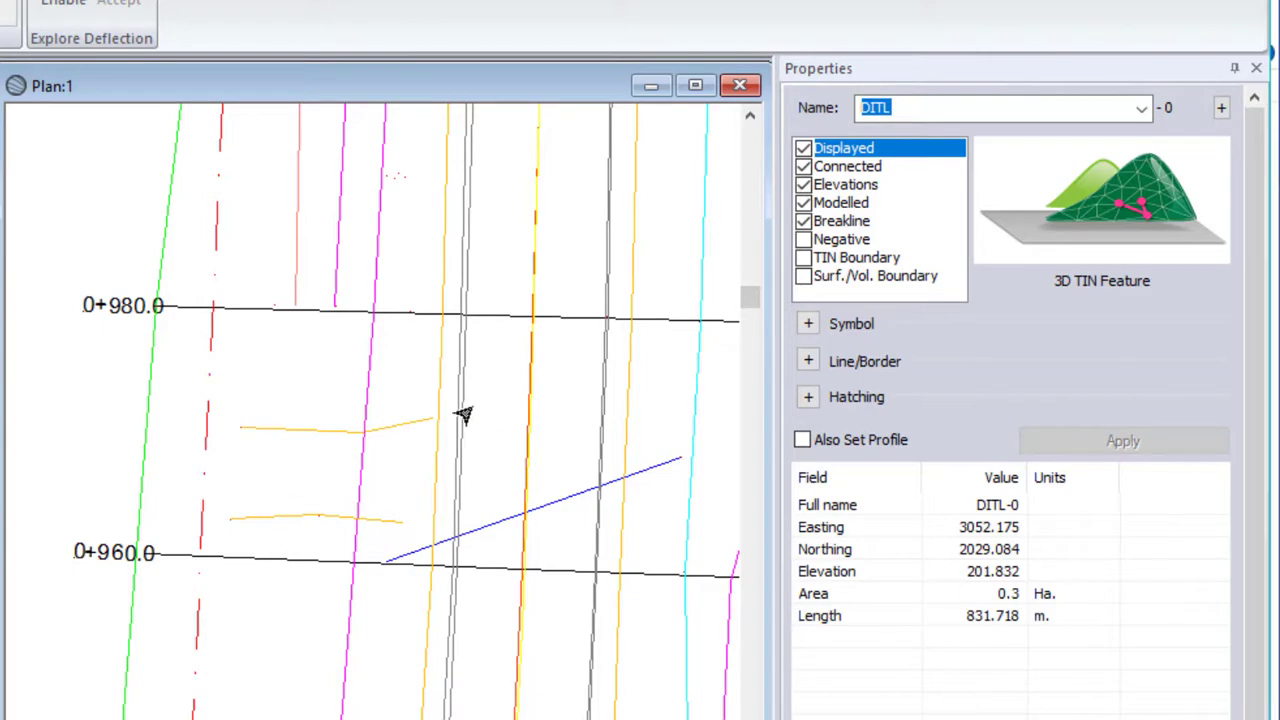
mouse_move(224, 524)
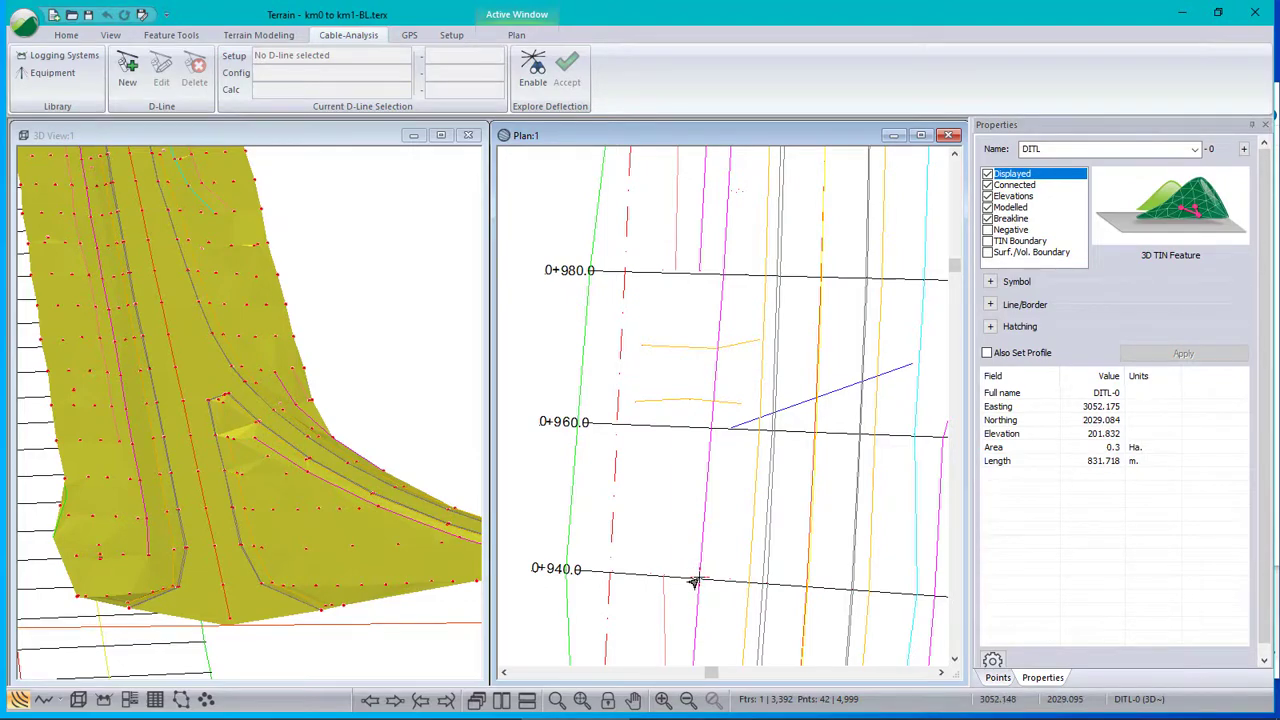
left_click(171, 35)
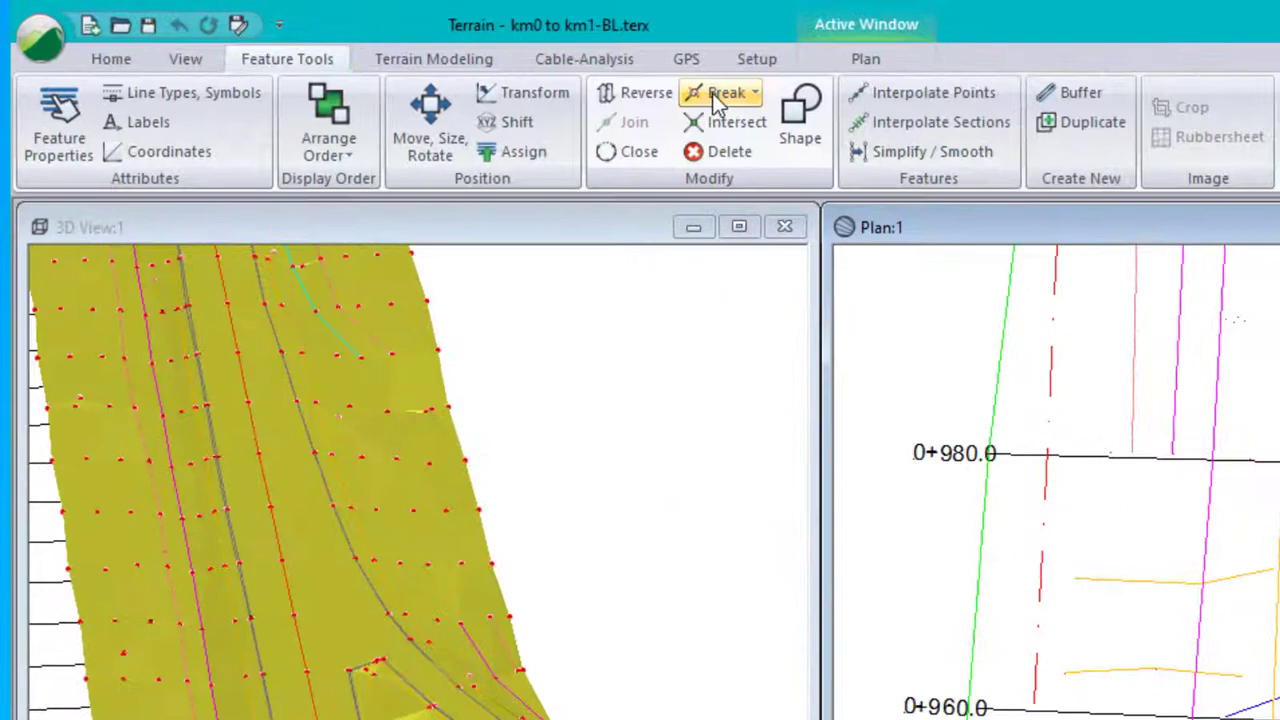
left_click(716, 96)
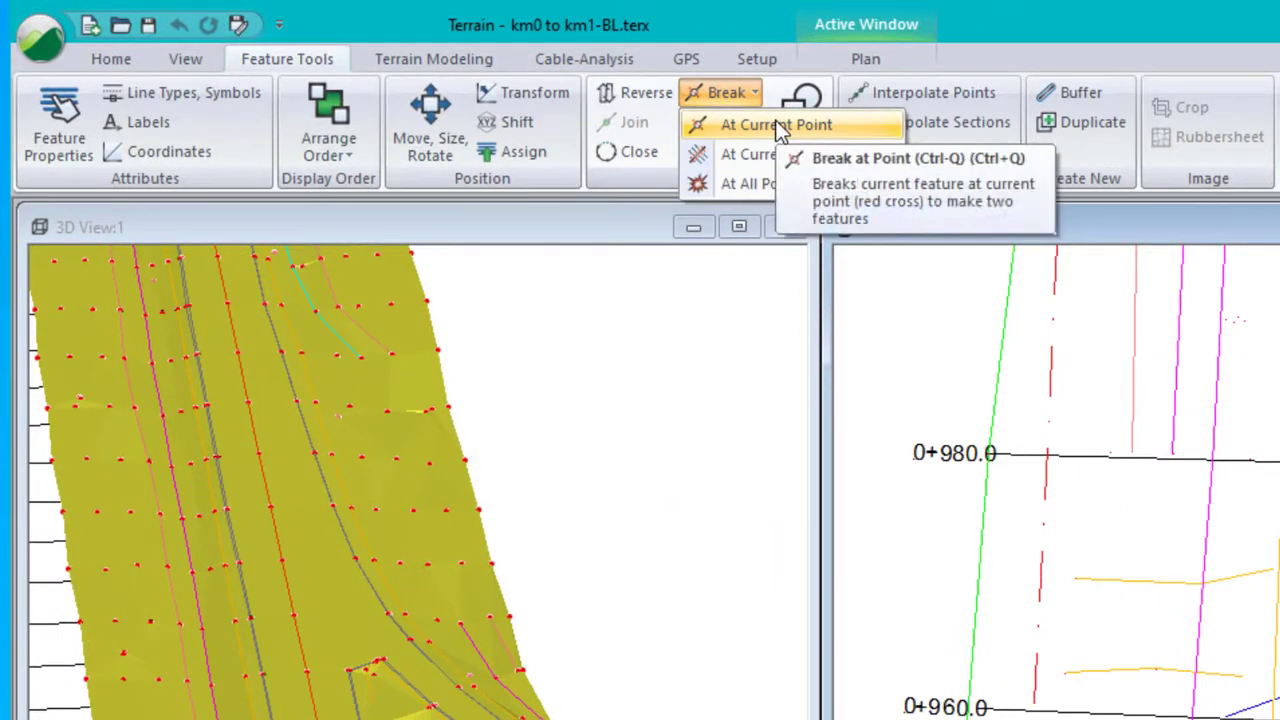
left_click(779, 126)
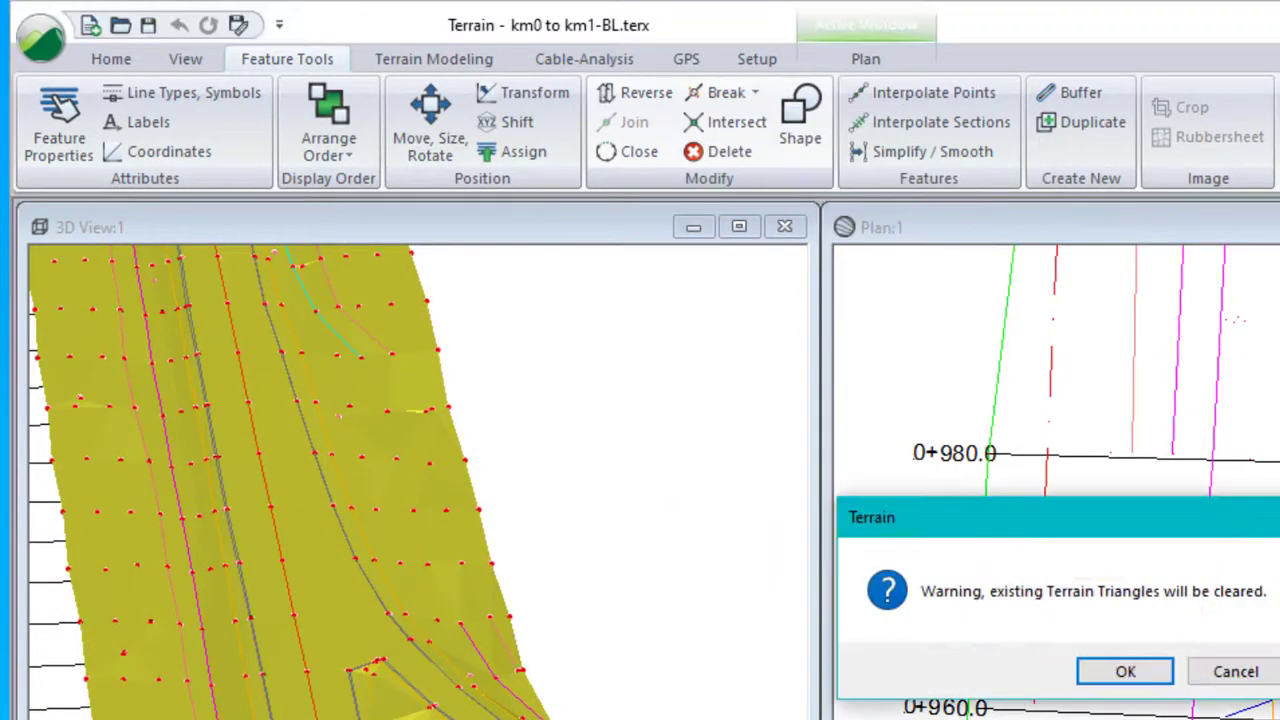
left_click(1101, 655)
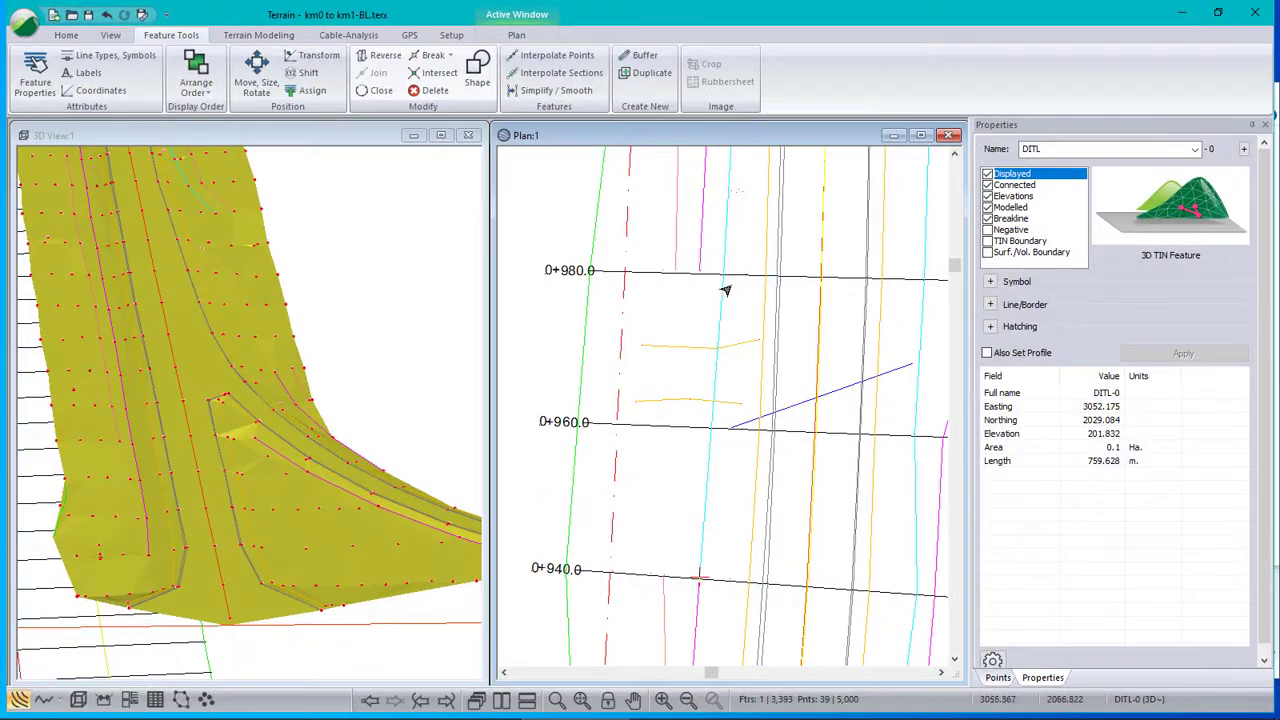
Break the DITL line at its point on station 0+980.0 and delete the segment between stations 0+940.0 and 0+980.0
left_click(823, 339)
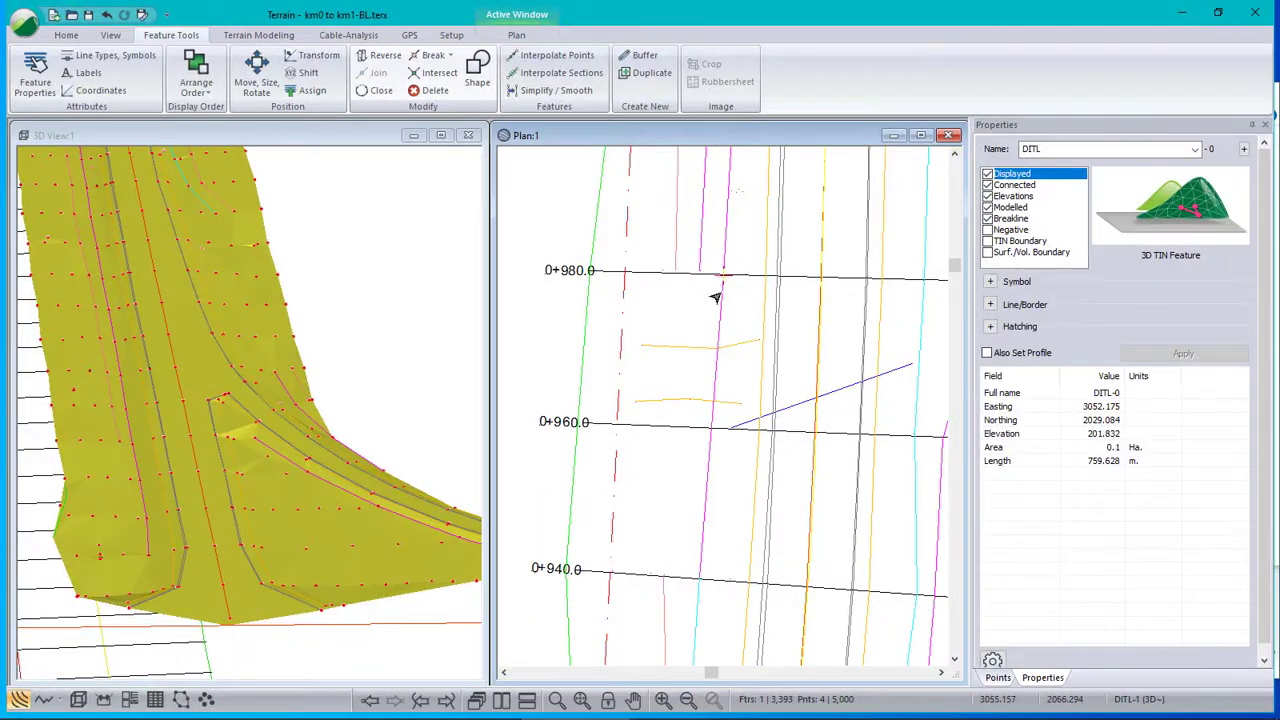
left_click(433, 55)
left_click(470, 76)
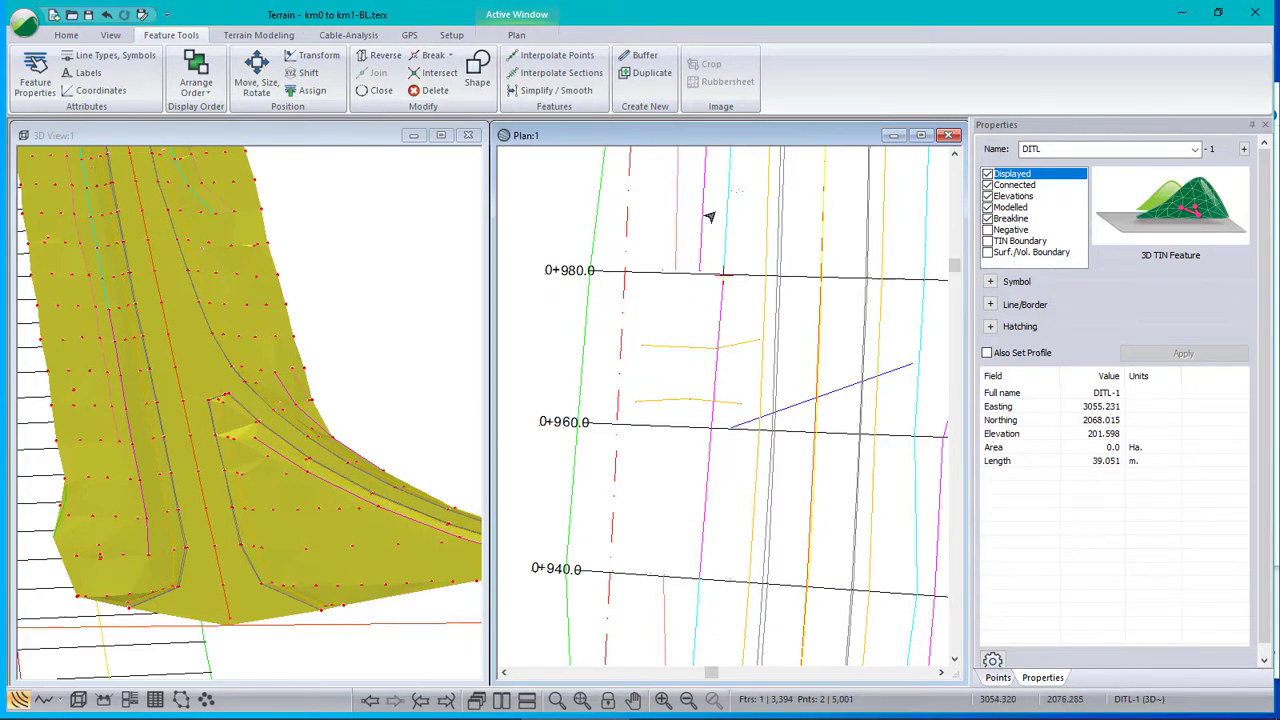
key("Right")
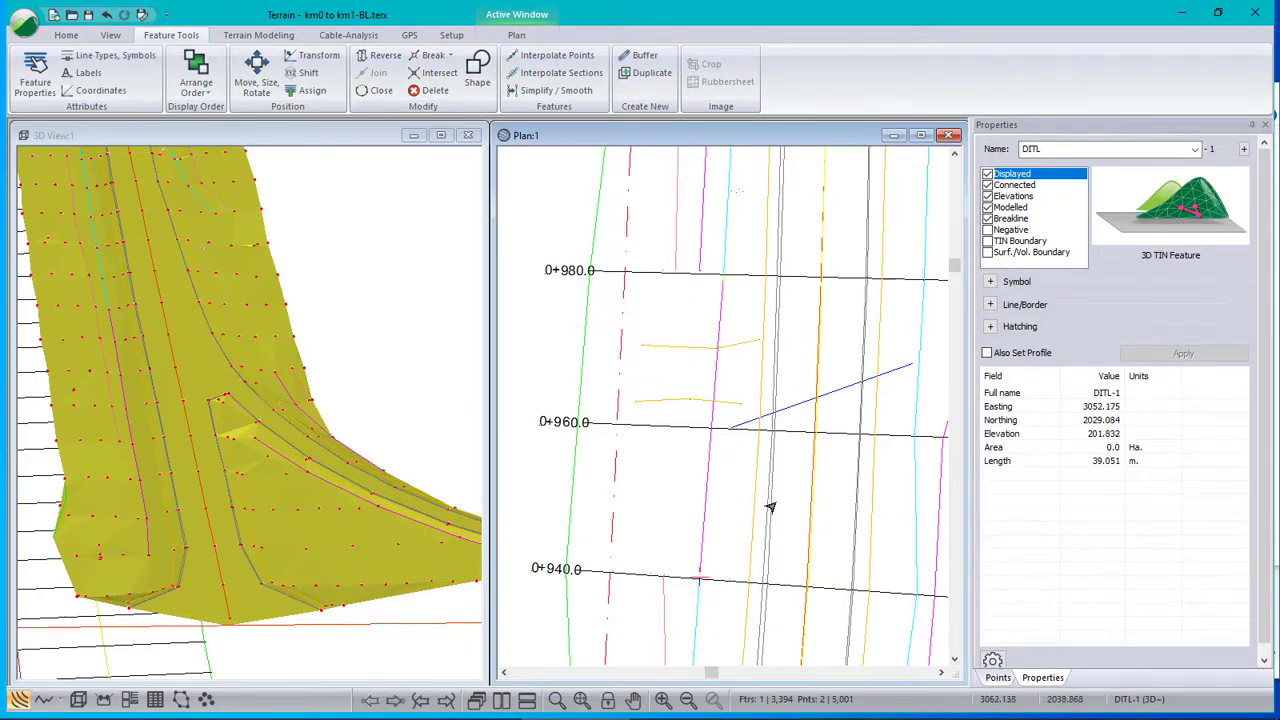
key("Delete")
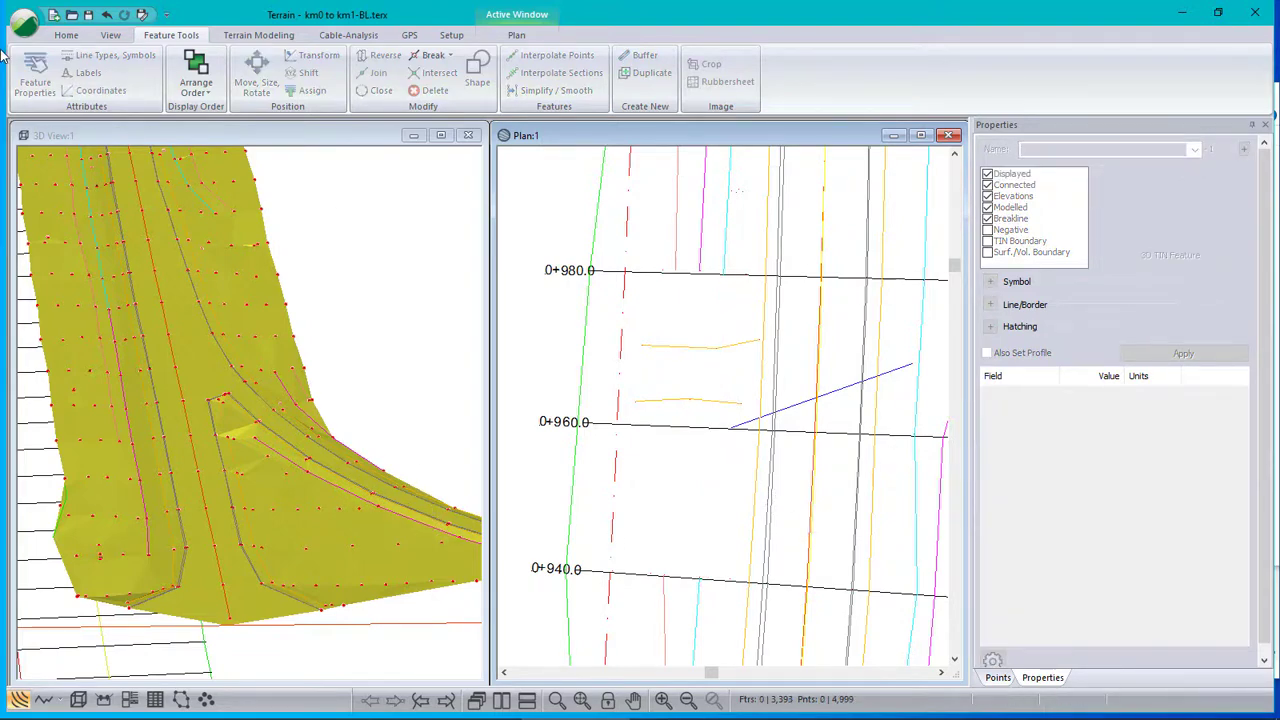
Regenerate the terrain triangles with a maximum side length of 35.00, removing all existing contours
left_click(259, 36)
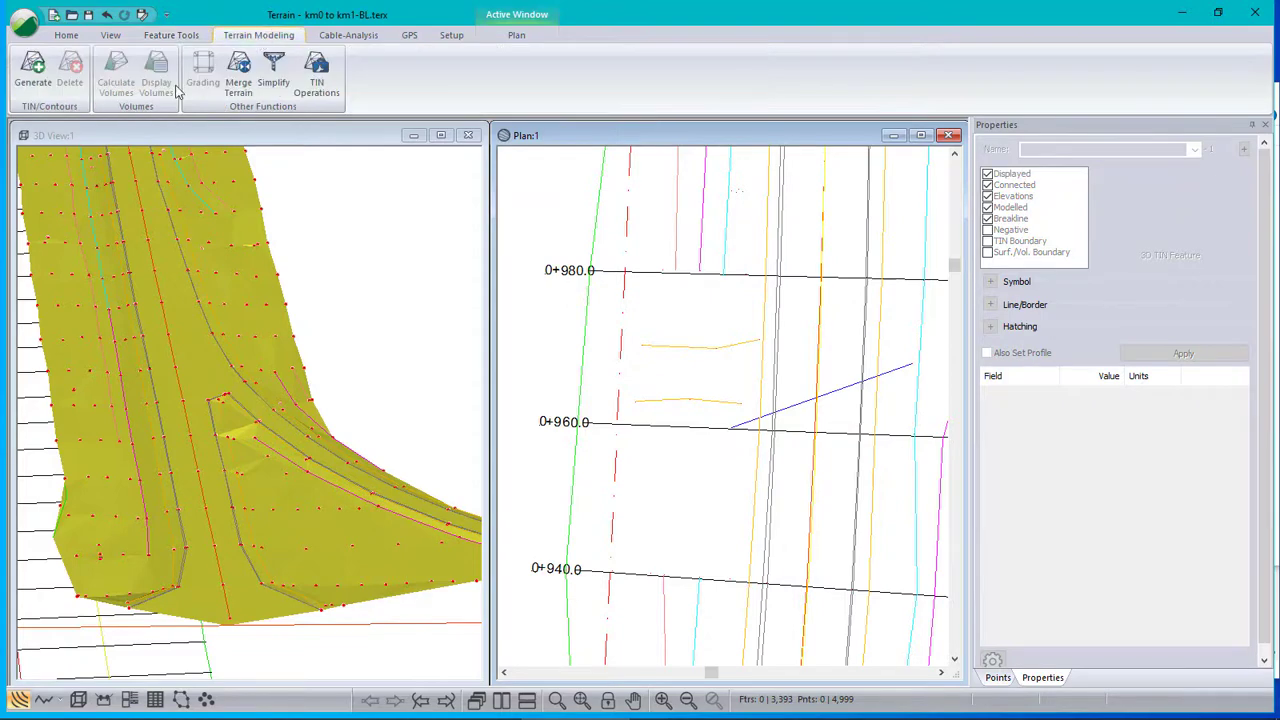
left_click(33, 70)
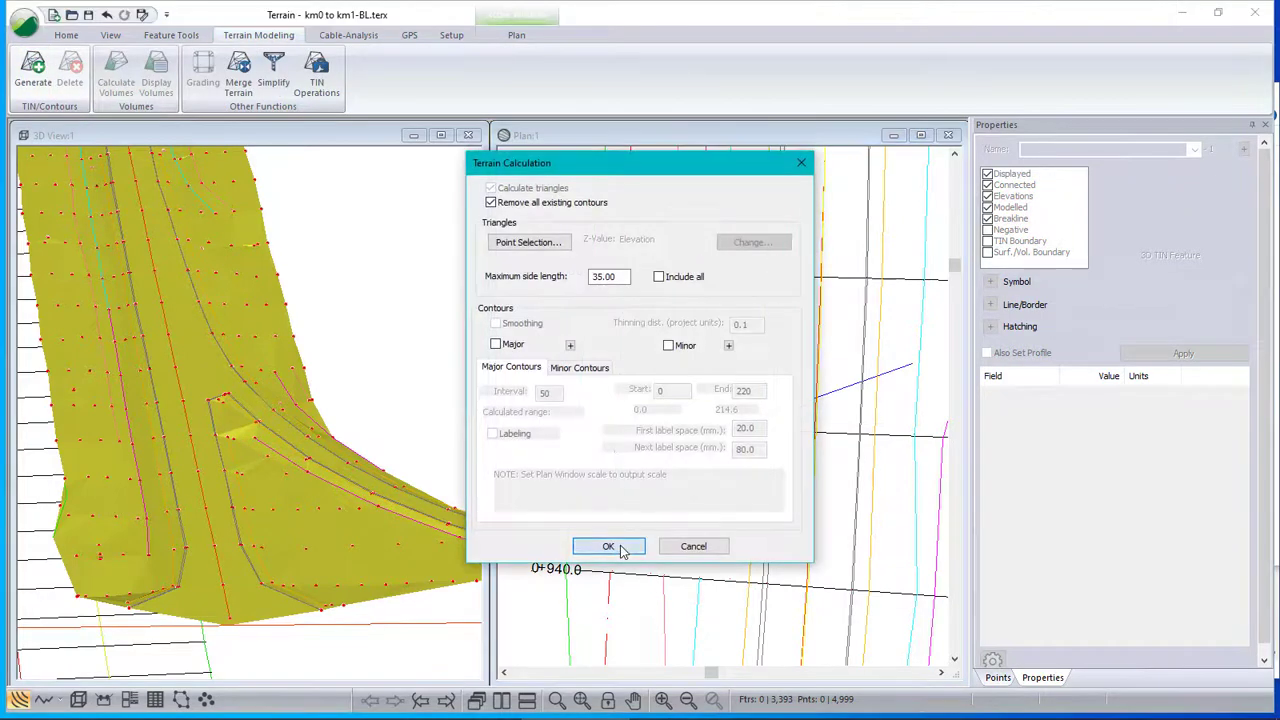
left_click(609, 546)
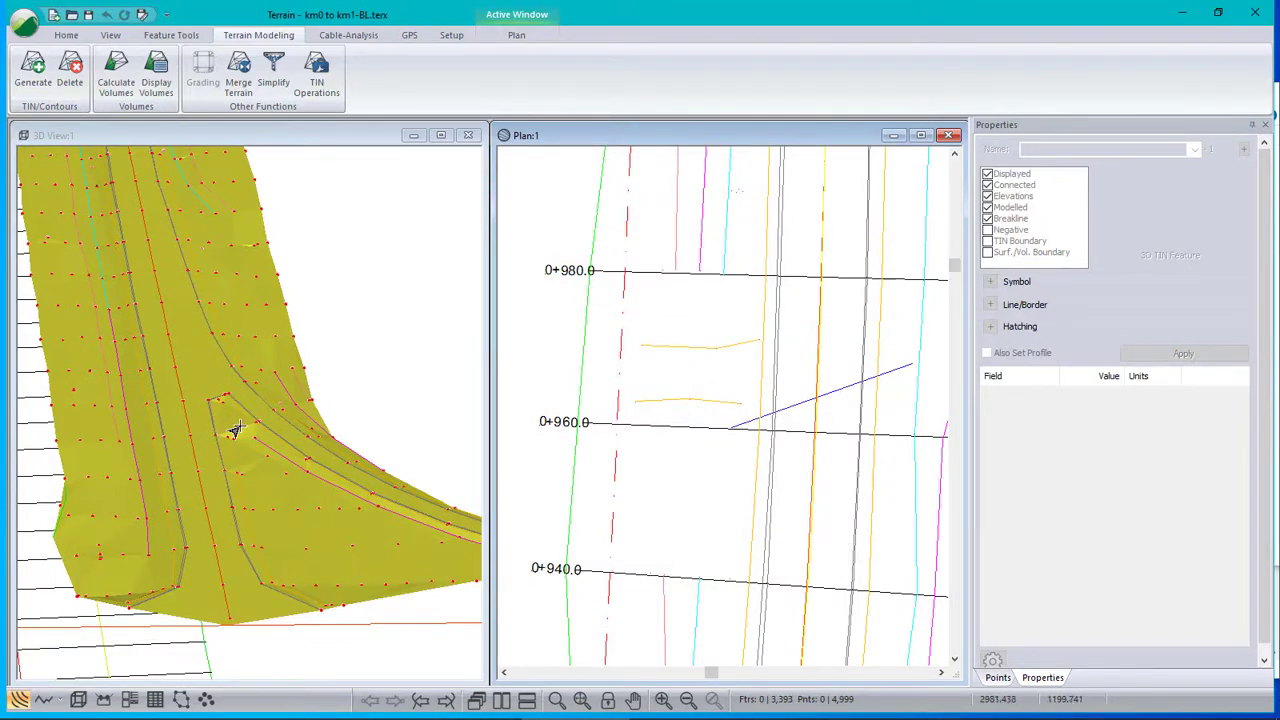
Select the SHR shoulder line beside the faulty triangles in the 3D view and set it as a breakline
scroll(240, 440, "up", 3)
mouse_move(237, 451)
left_mouse_down()
mouse_move(209, 417)
mouse_move(246, 440)
mouse_move(219, 430)
left_mouse_up()
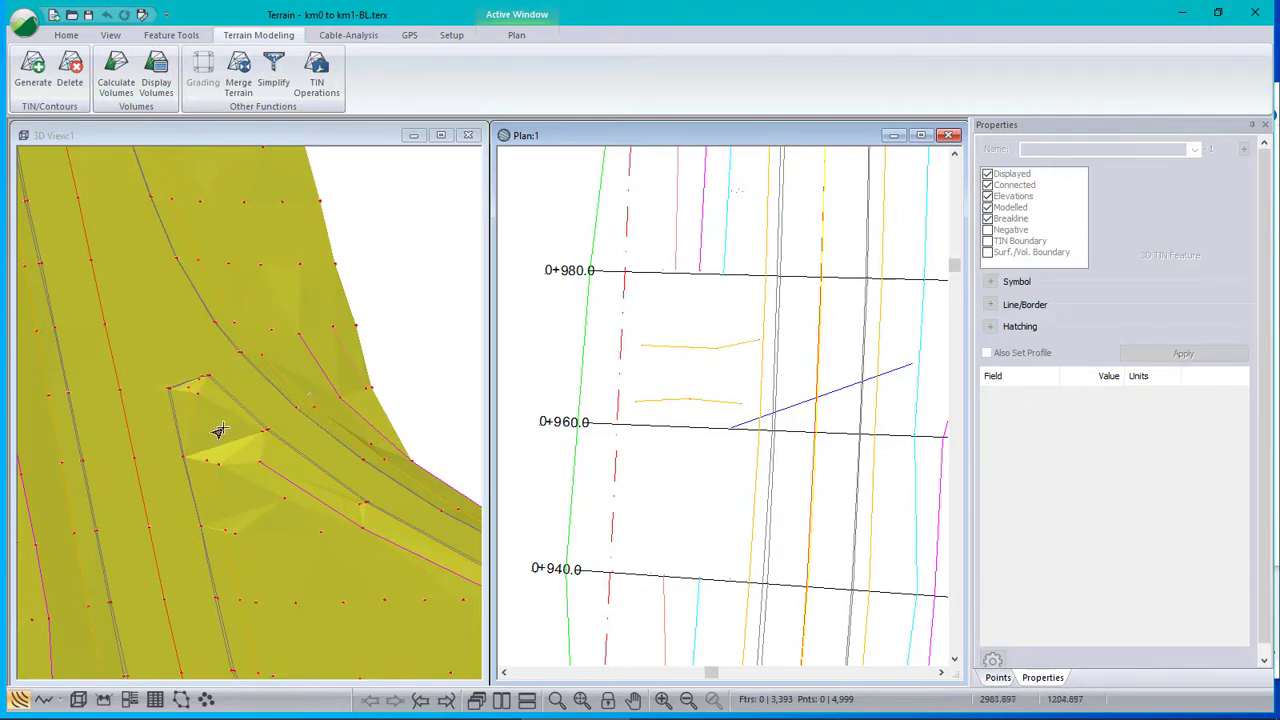
left_click(216, 558)
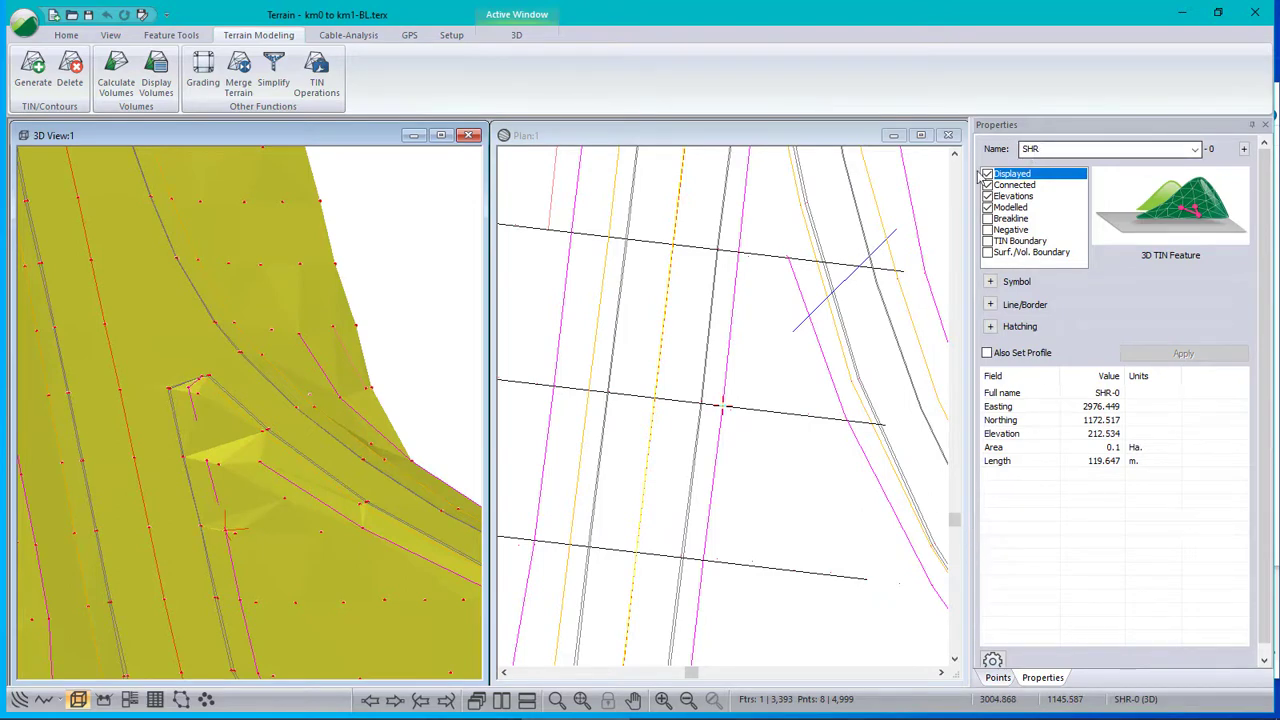
left_click(988, 218)
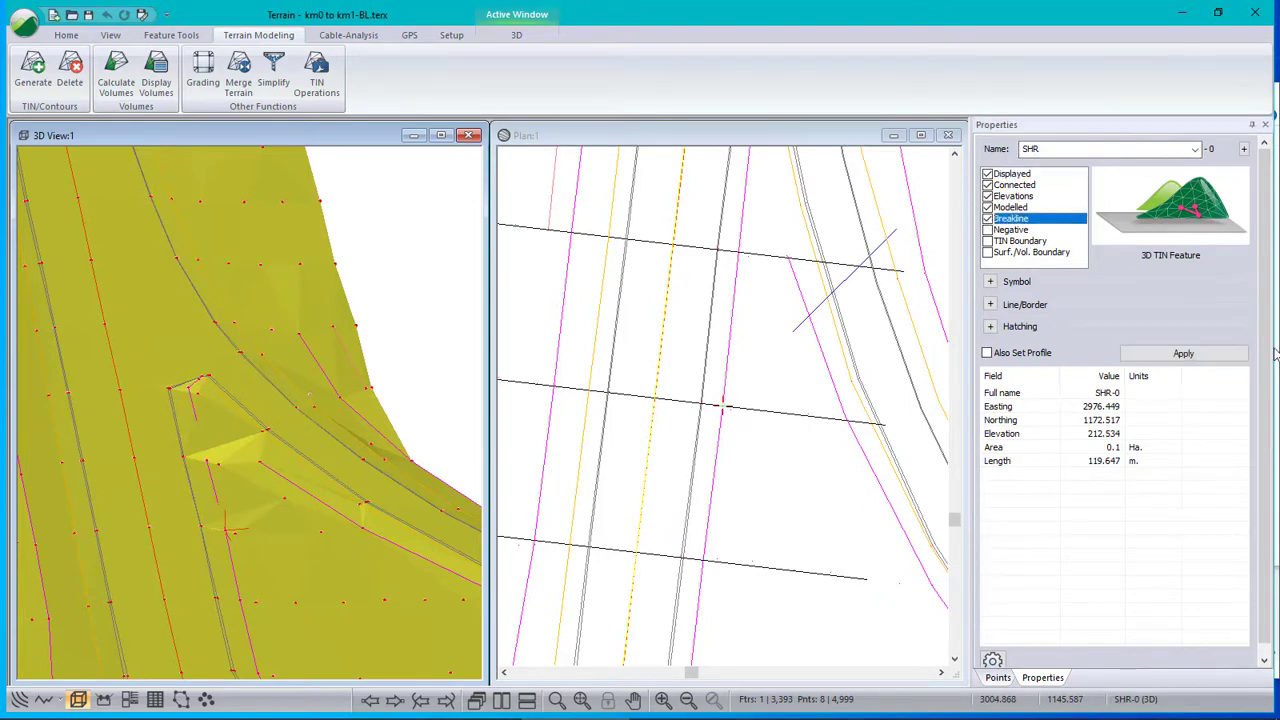
left_click(1186, 356)
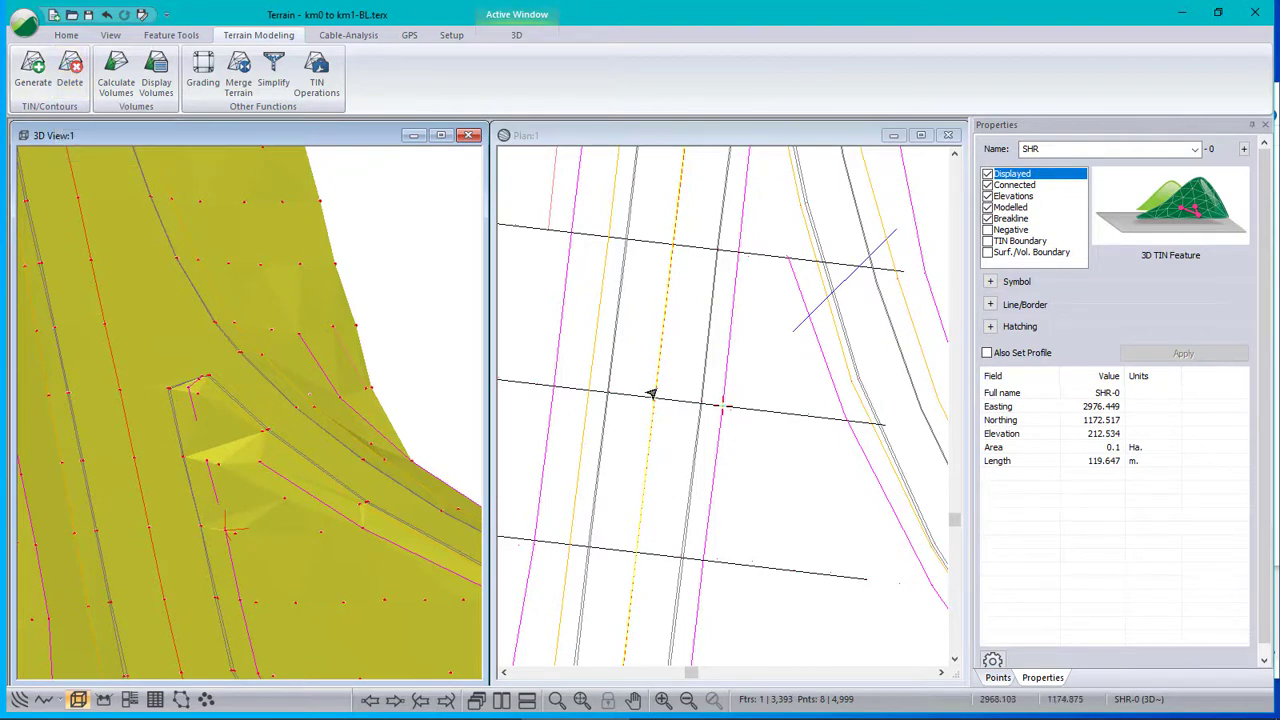
Set all features with names matching SH* as breaklines and recalculate the terrain triangles with a maximum side length of 35.00
scroll(651, 394, "down", 4)
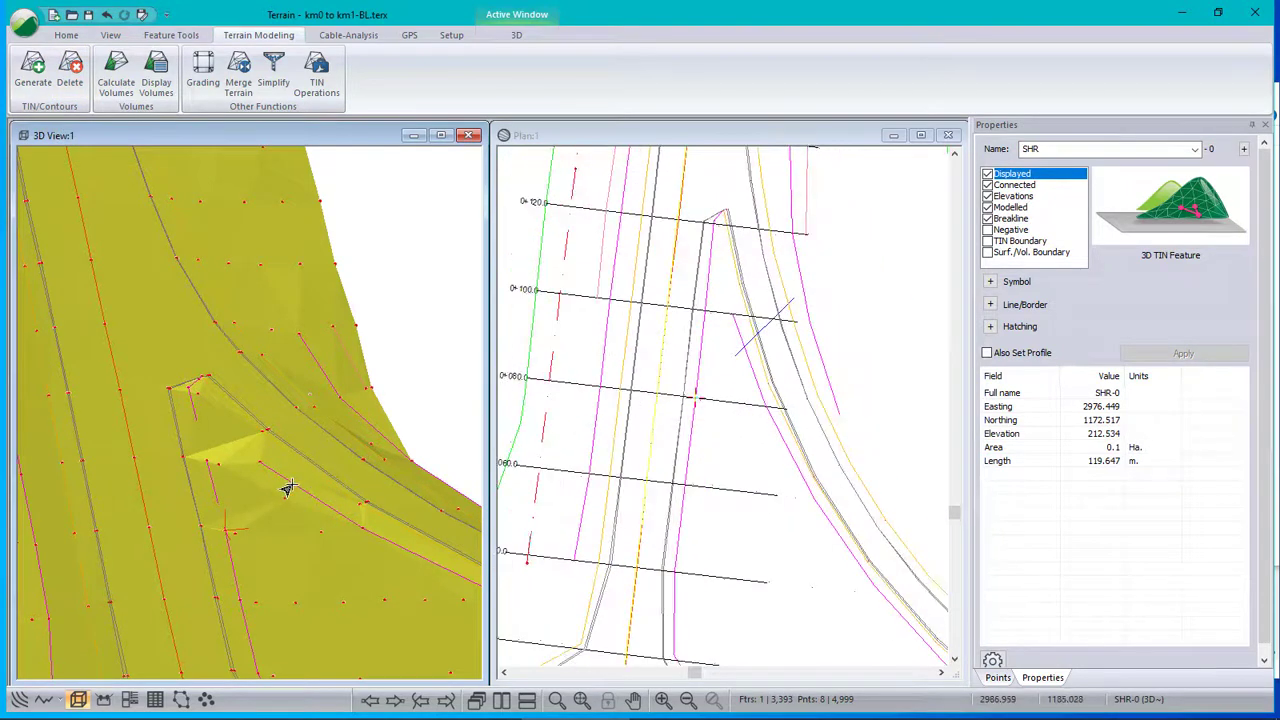
right_click(628, 322)
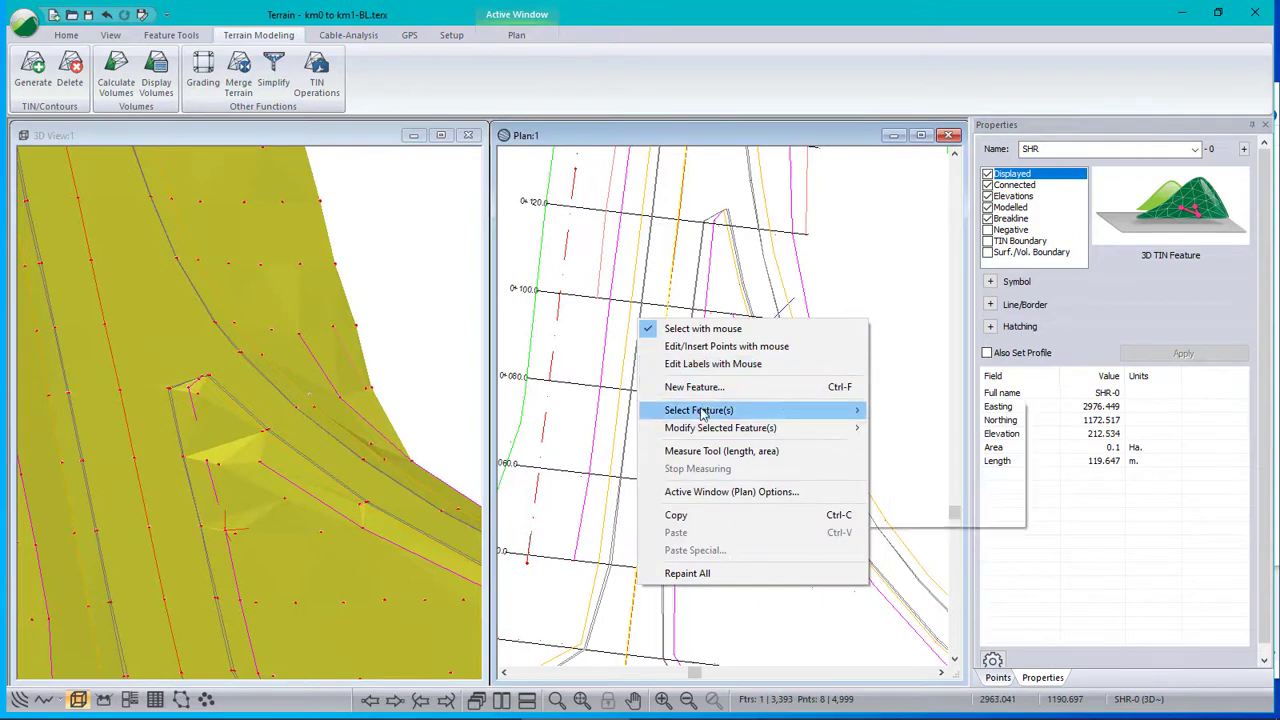
mouse_move(702, 414)
left_click(913, 447)
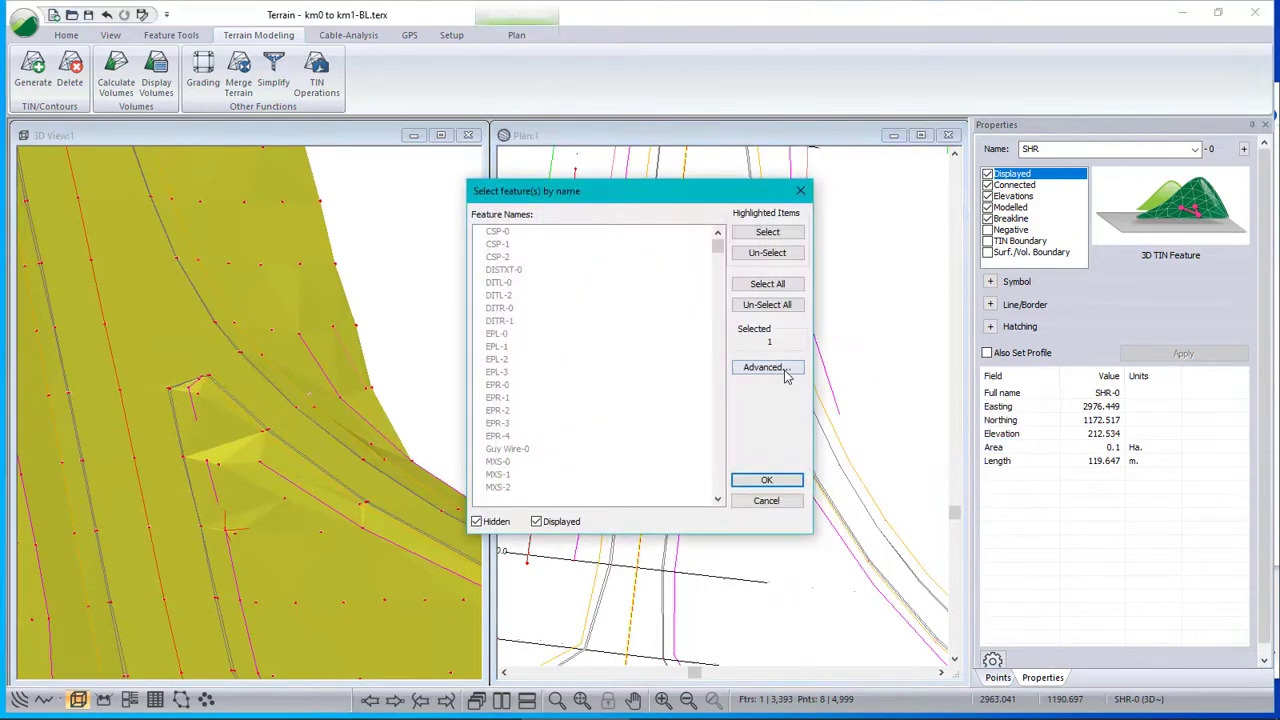
left_click(767, 367)
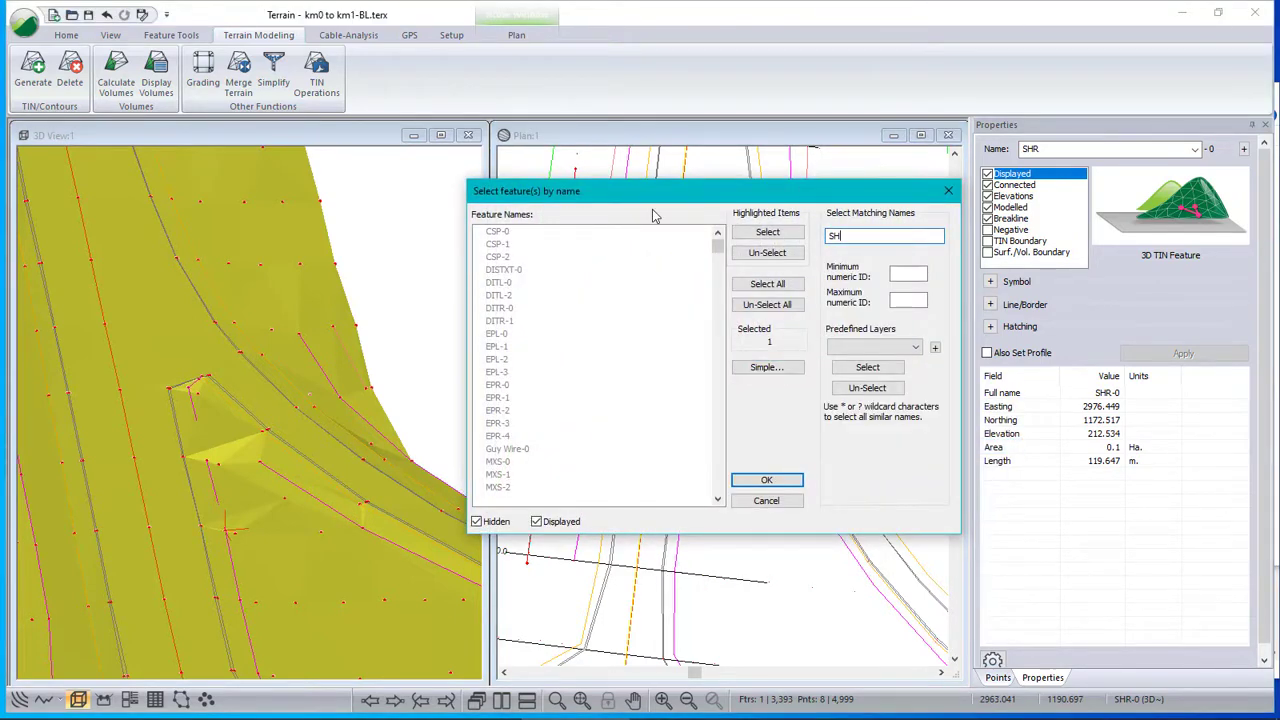
left_click(867, 367)
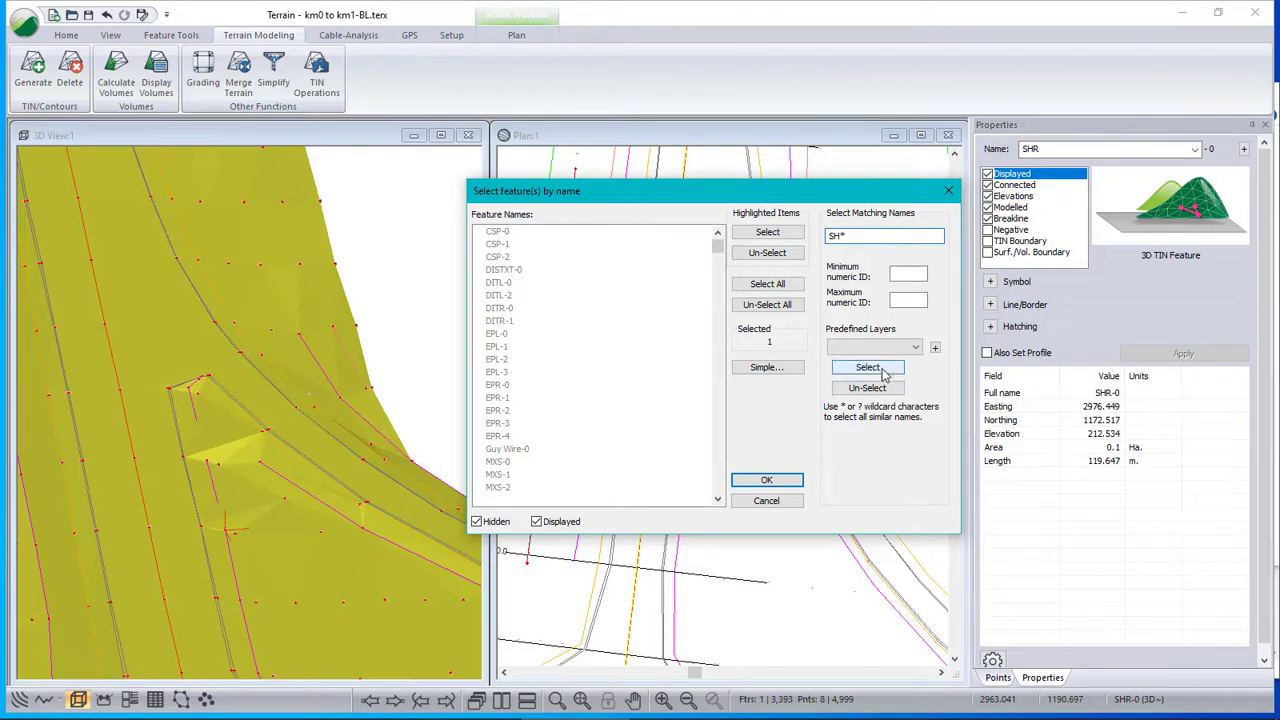
left_click(766, 480)
left_click(988, 218)
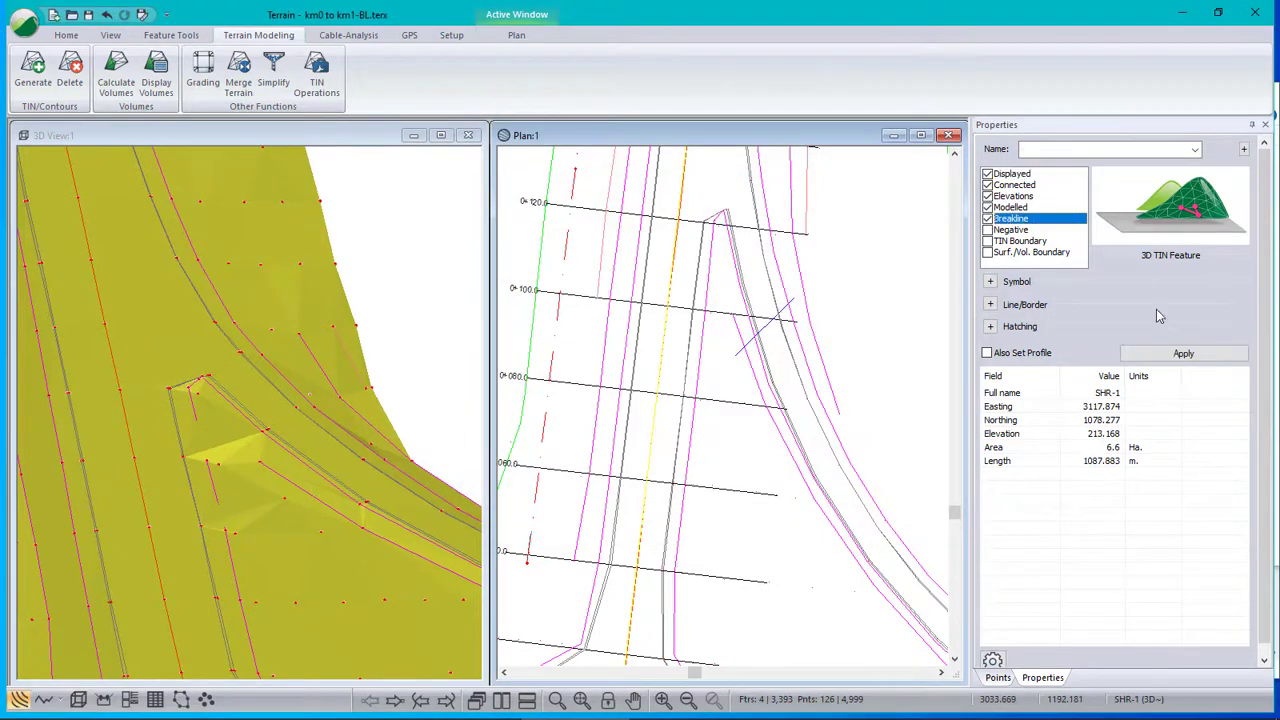
left_click(1183, 353)
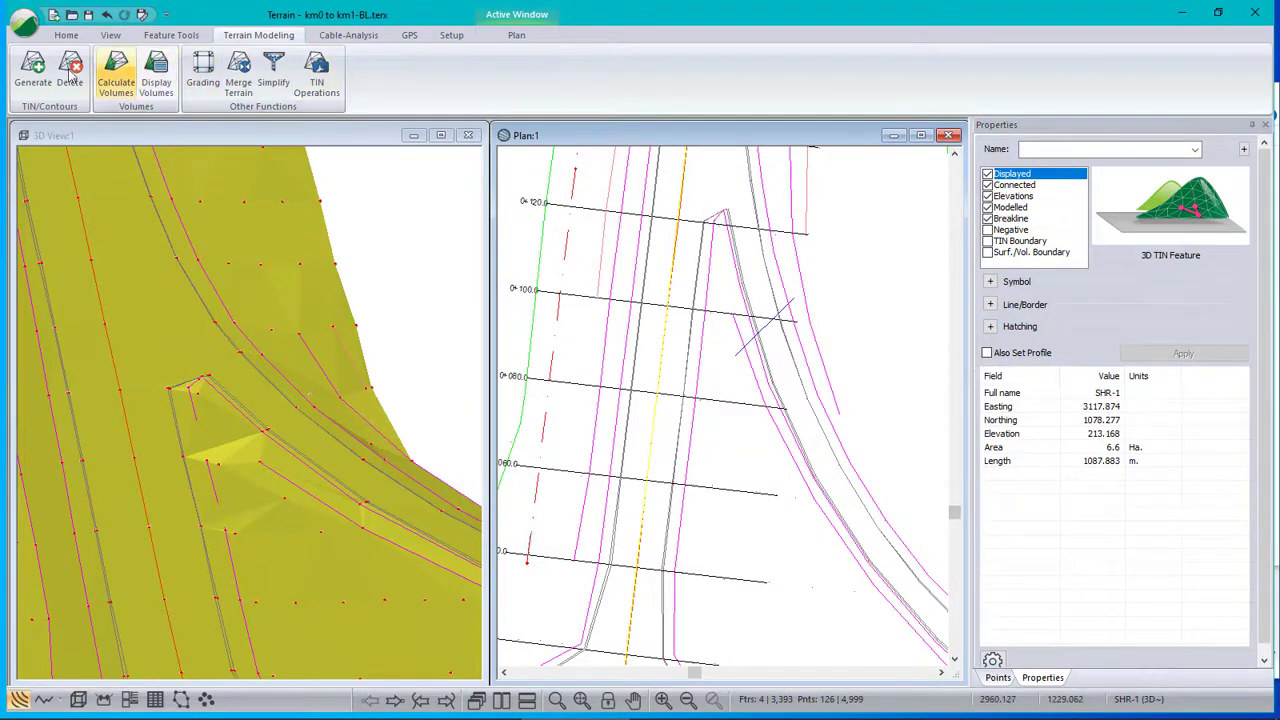
left_click(34, 72)
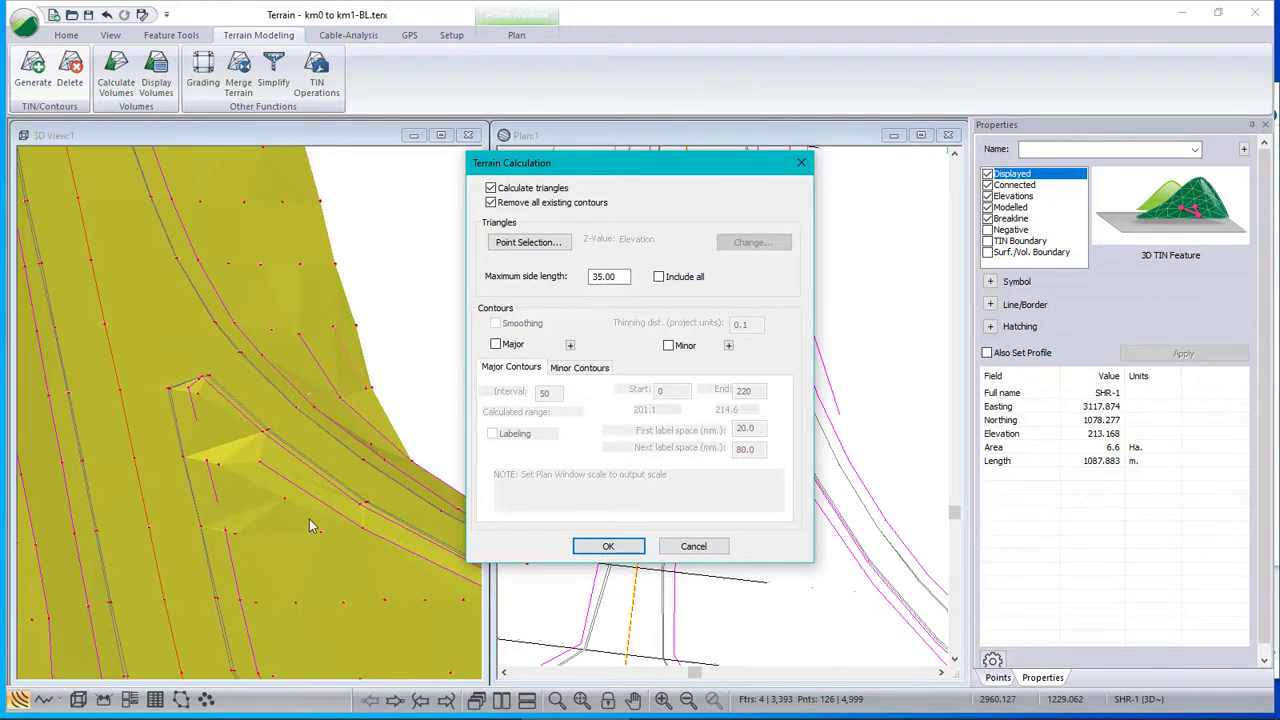
left_click(608, 546)
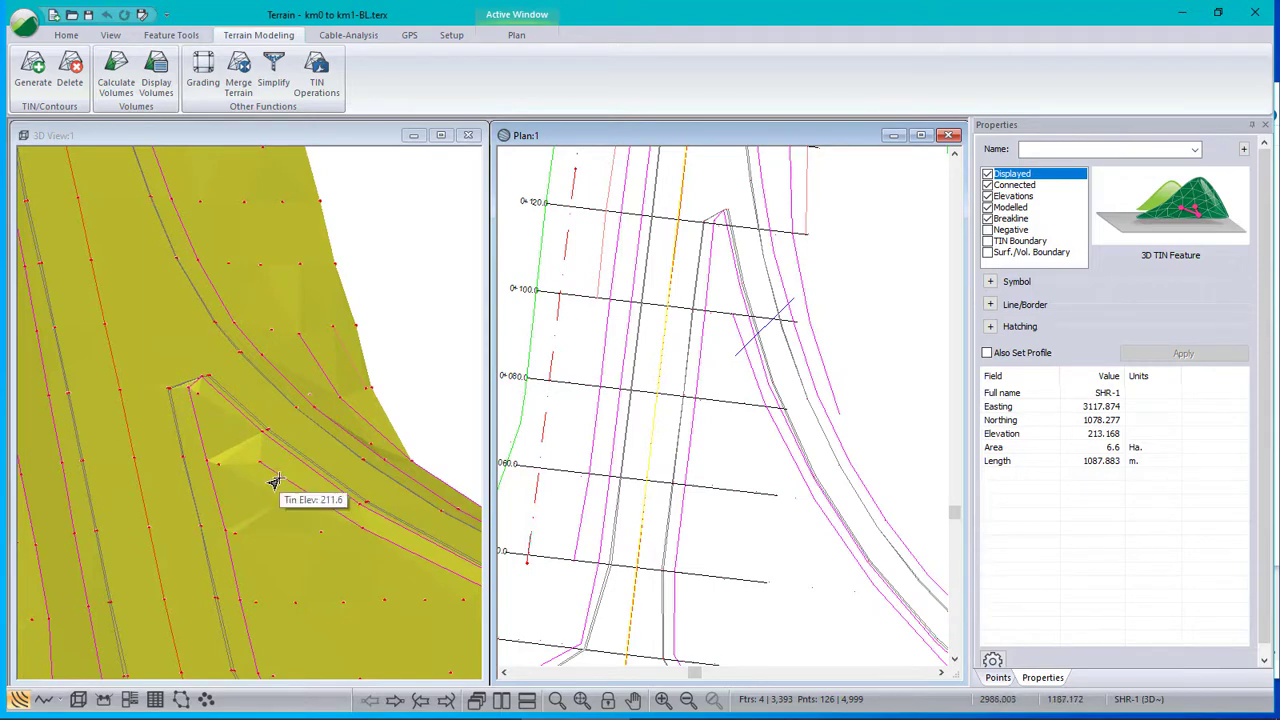
Extend the TSR breakline from its end near station 0+100 with a new point just inside the shoulder nose at station 0+120, clearing the existing triangles
left_click(275, 482)
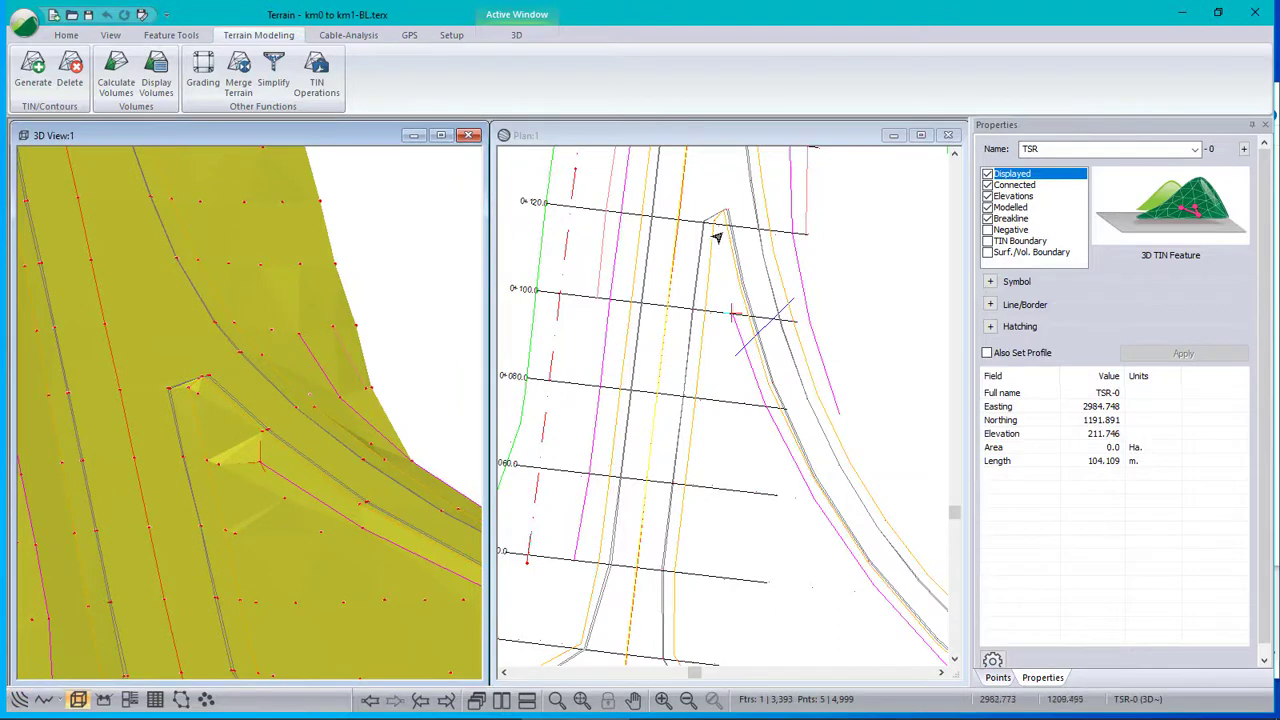
scroll(713, 246, "up", 2)
middle_click_drag(714, 245, 742, 345)
mouse_move(757, 375)
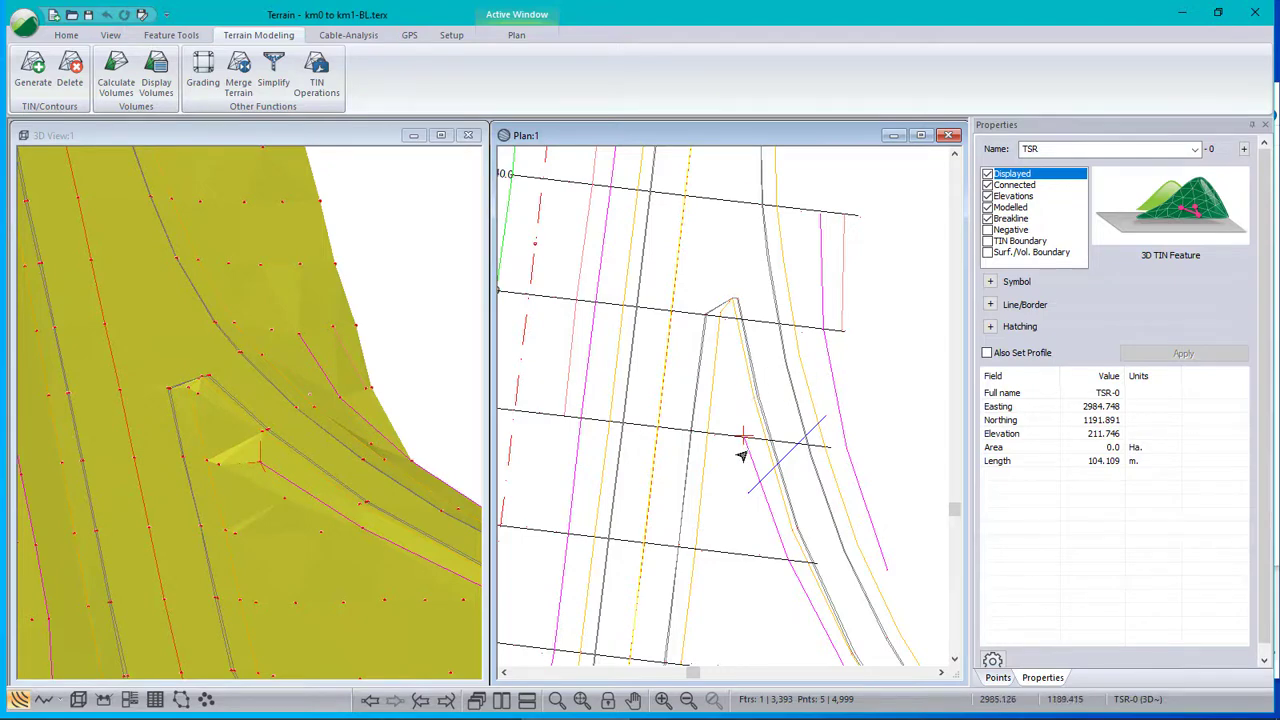
mouse_move(744, 461)
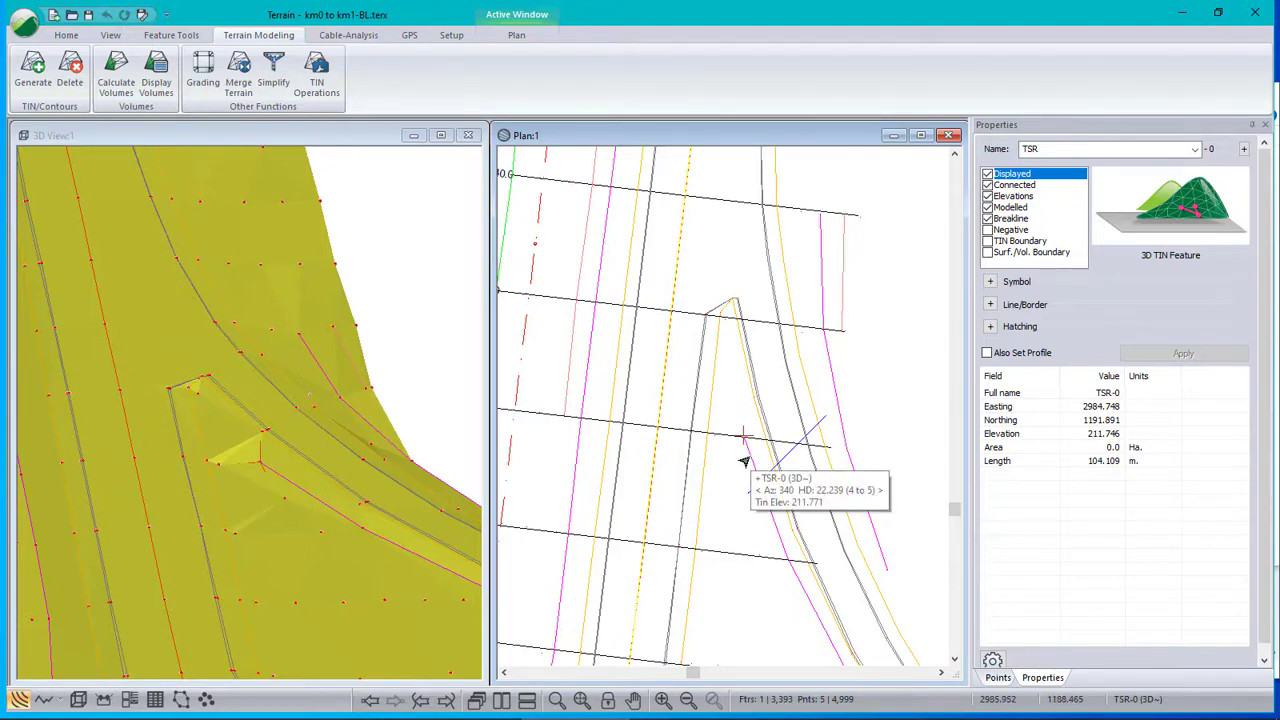
mouse_move(718, 323)
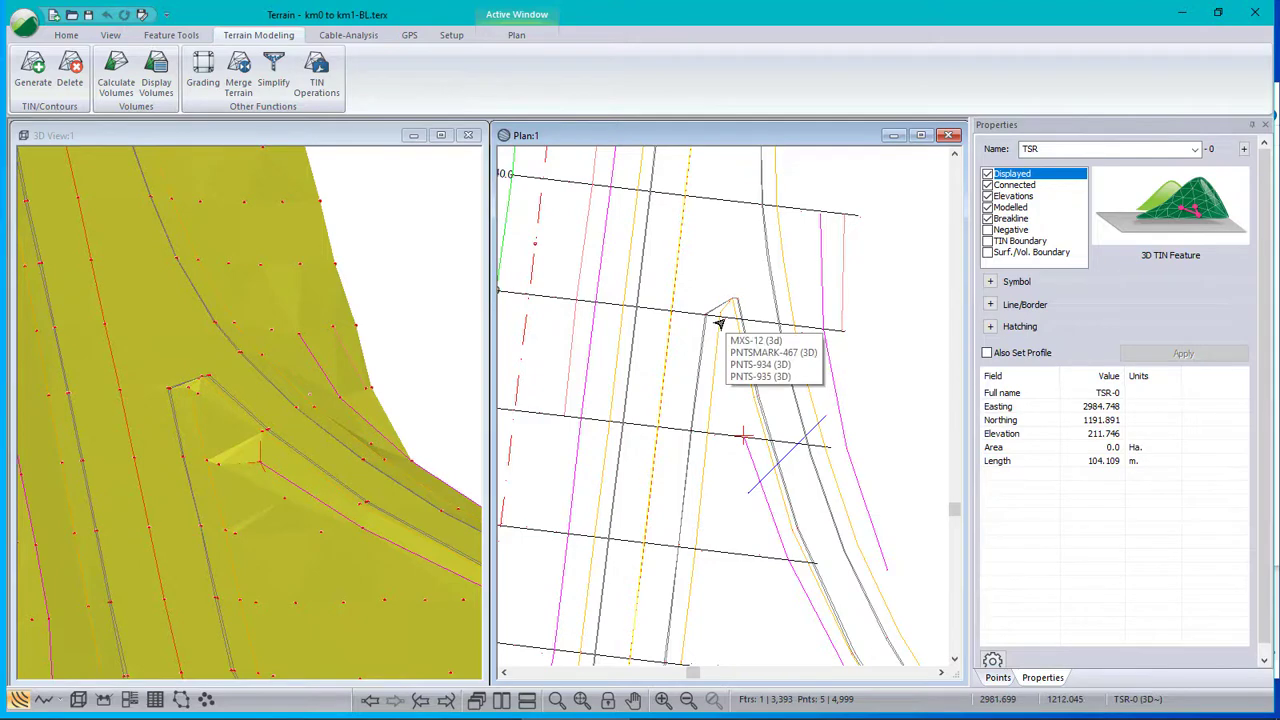
right_click(827, 354)
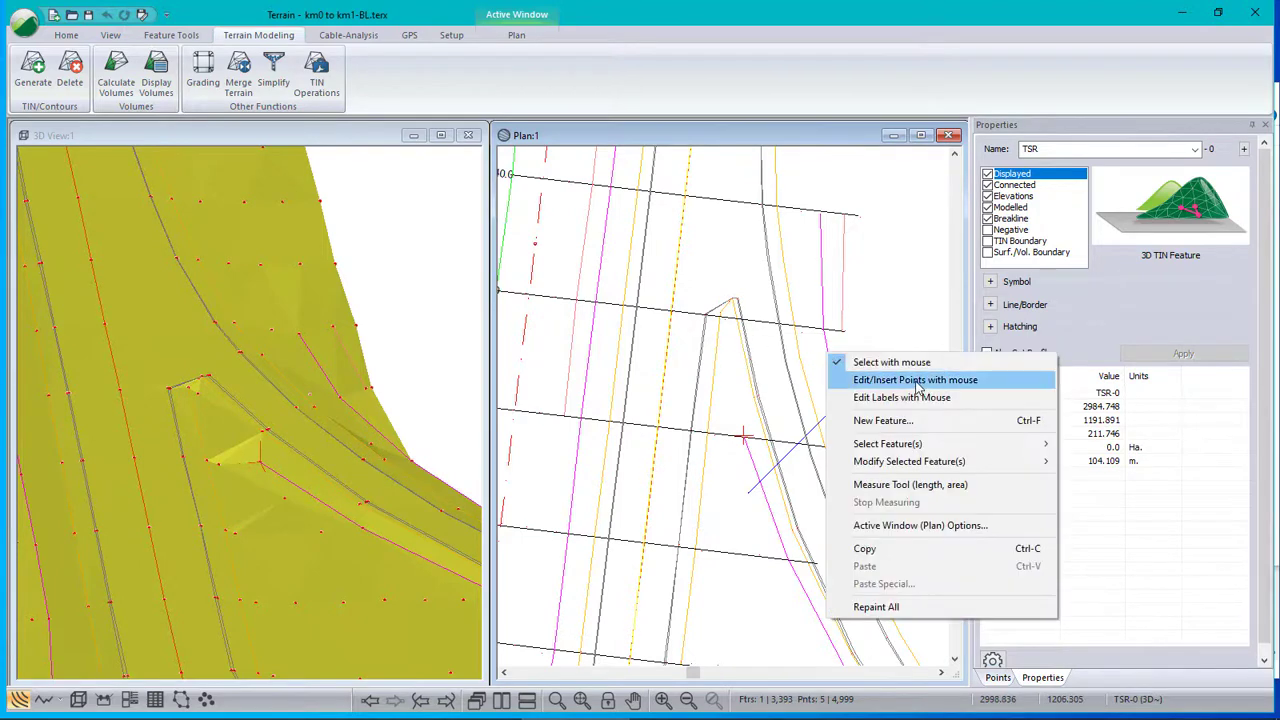
left_click(900, 378)
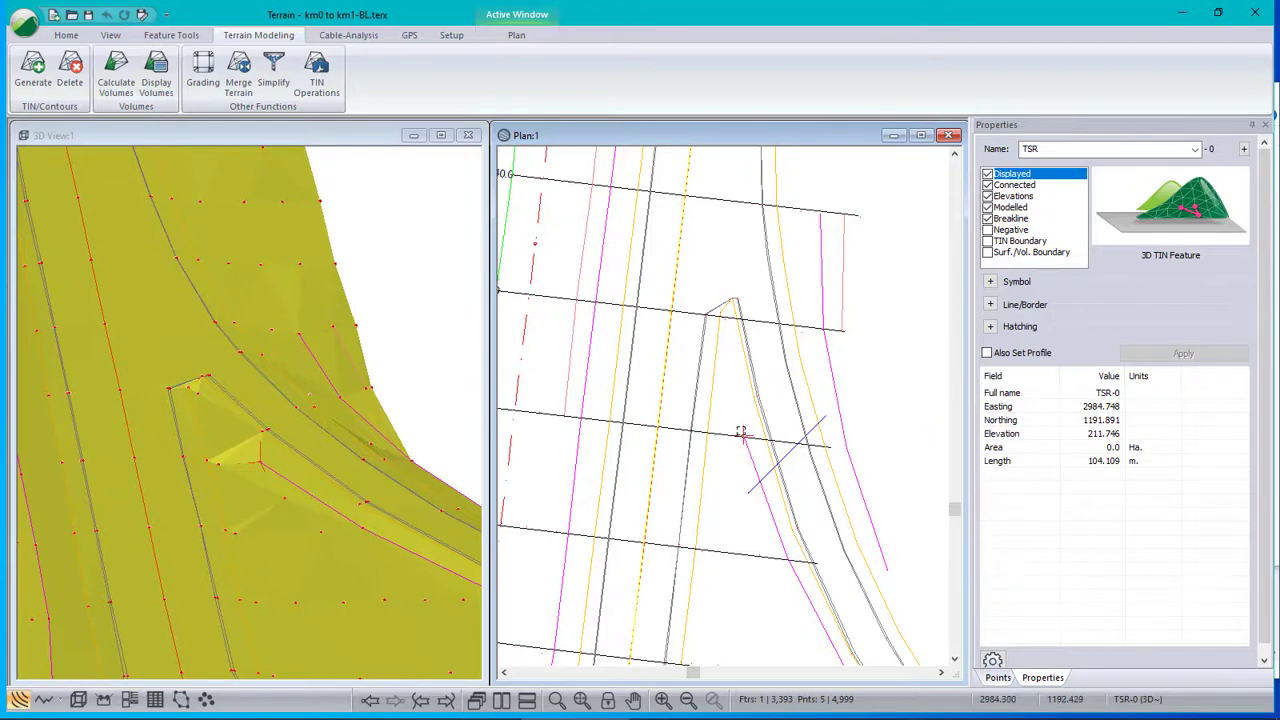
left_click(722, 382)
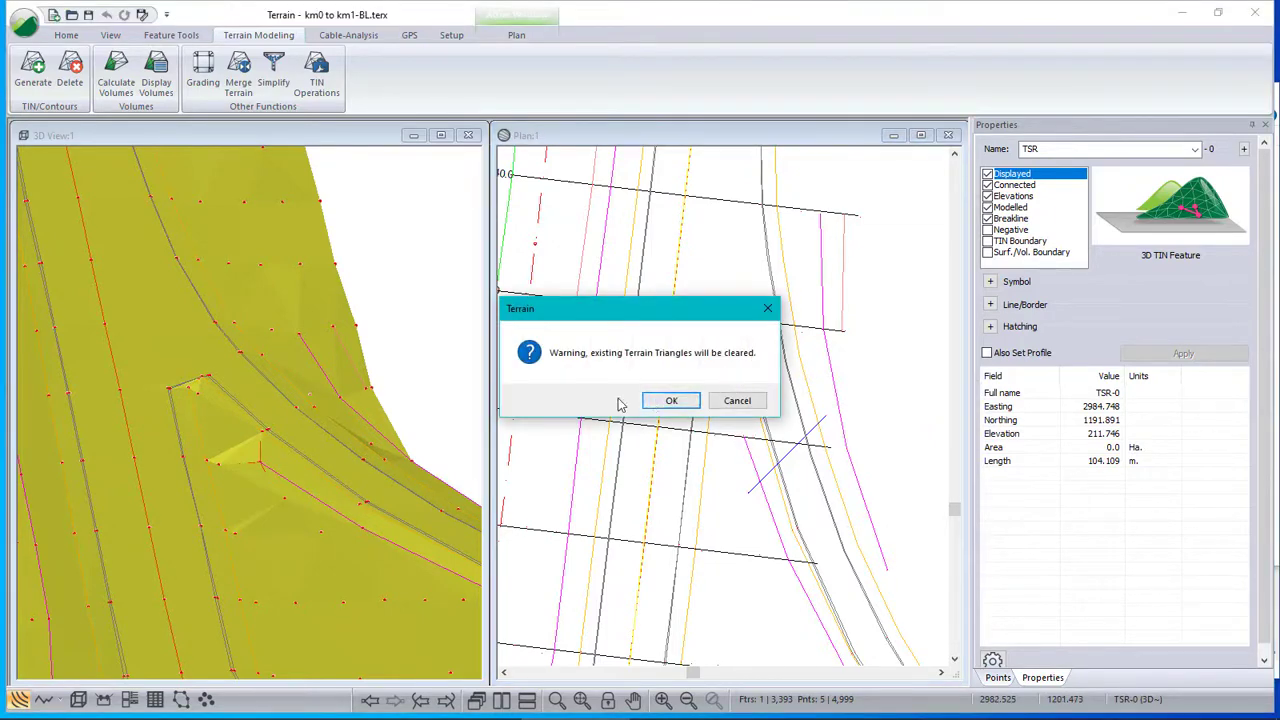
left_click(671, 401)
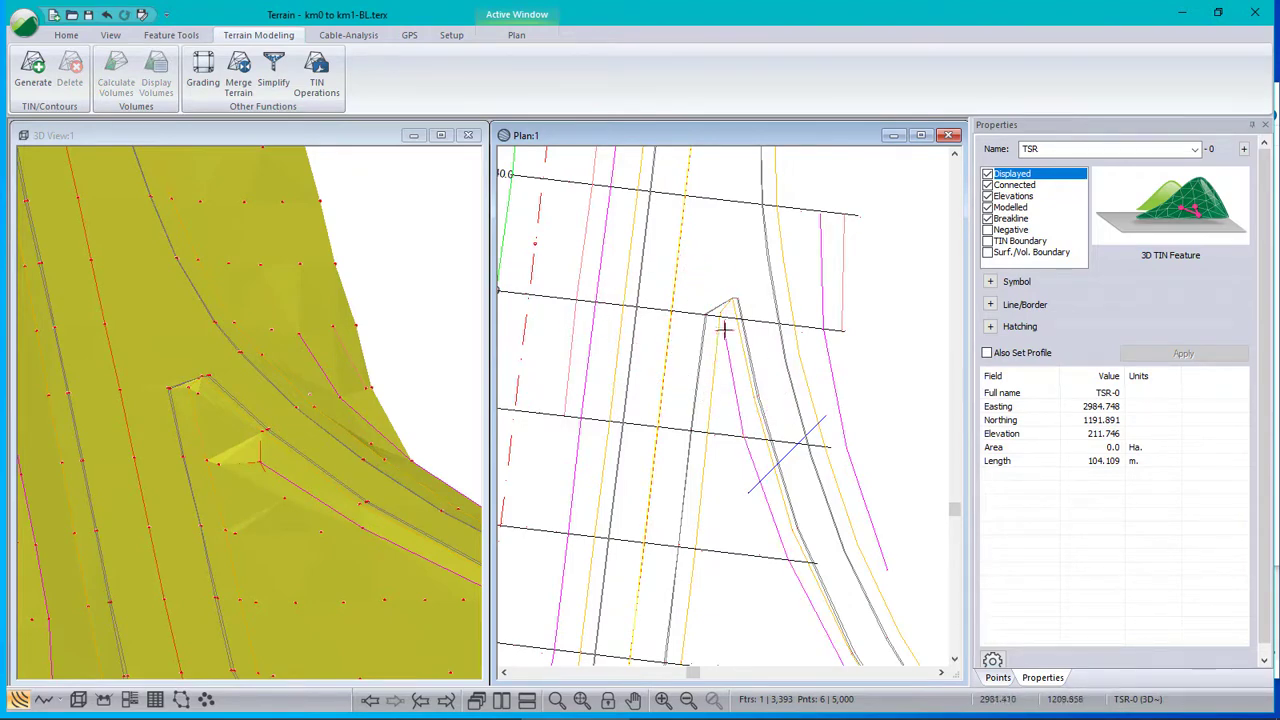
scroll(720, 323, "up", 2)
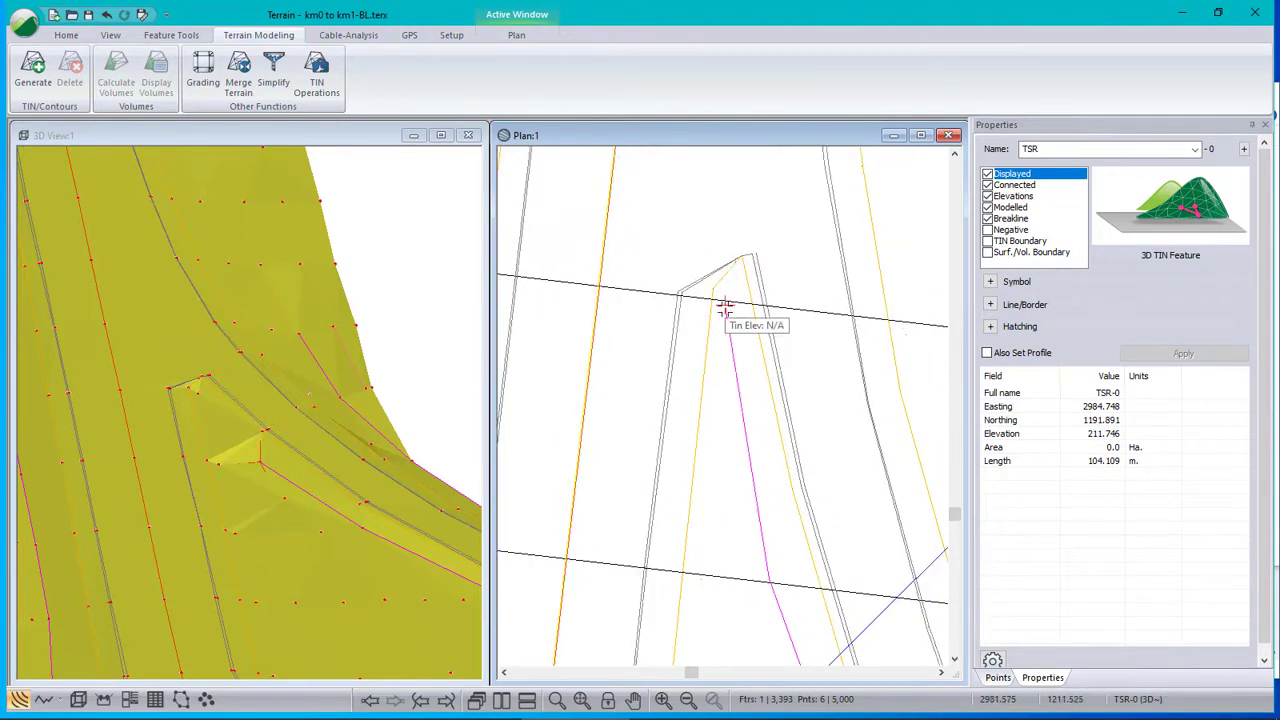
left_click(724, 303)
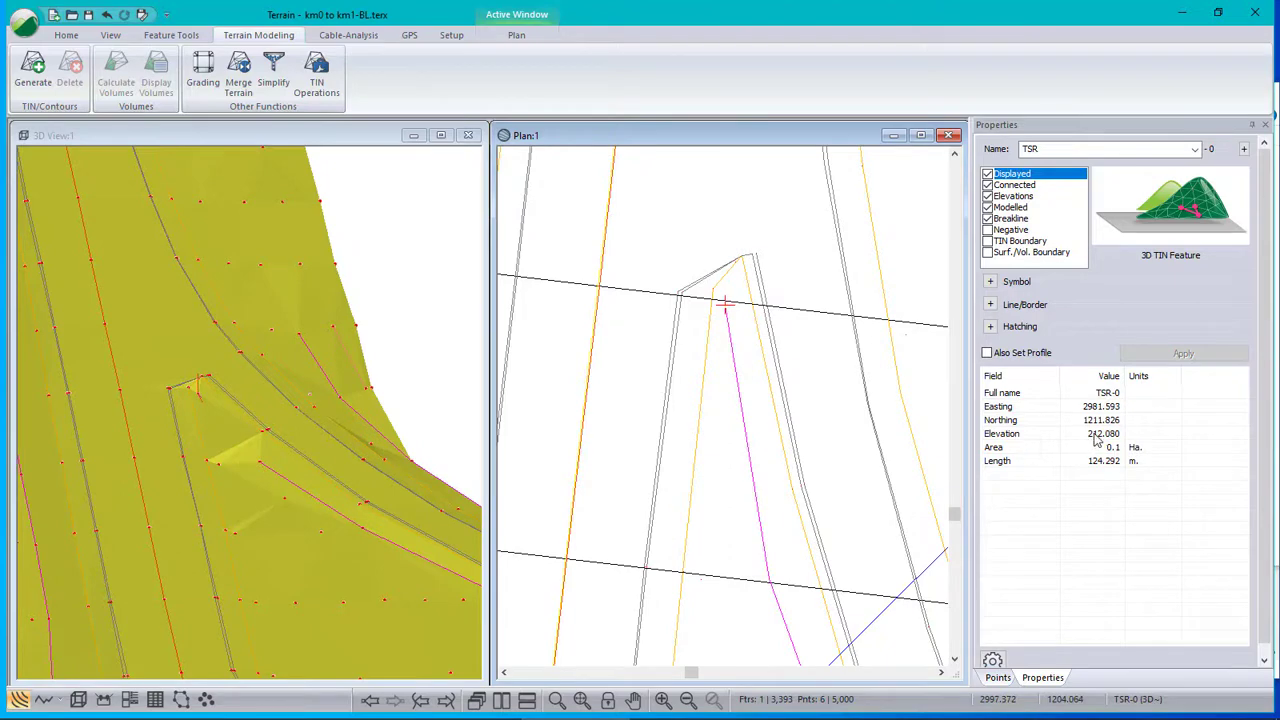
Regenerate the terrain triangles using the extended TSR breakline
left_click(33, 64)
left_click(601, 546)
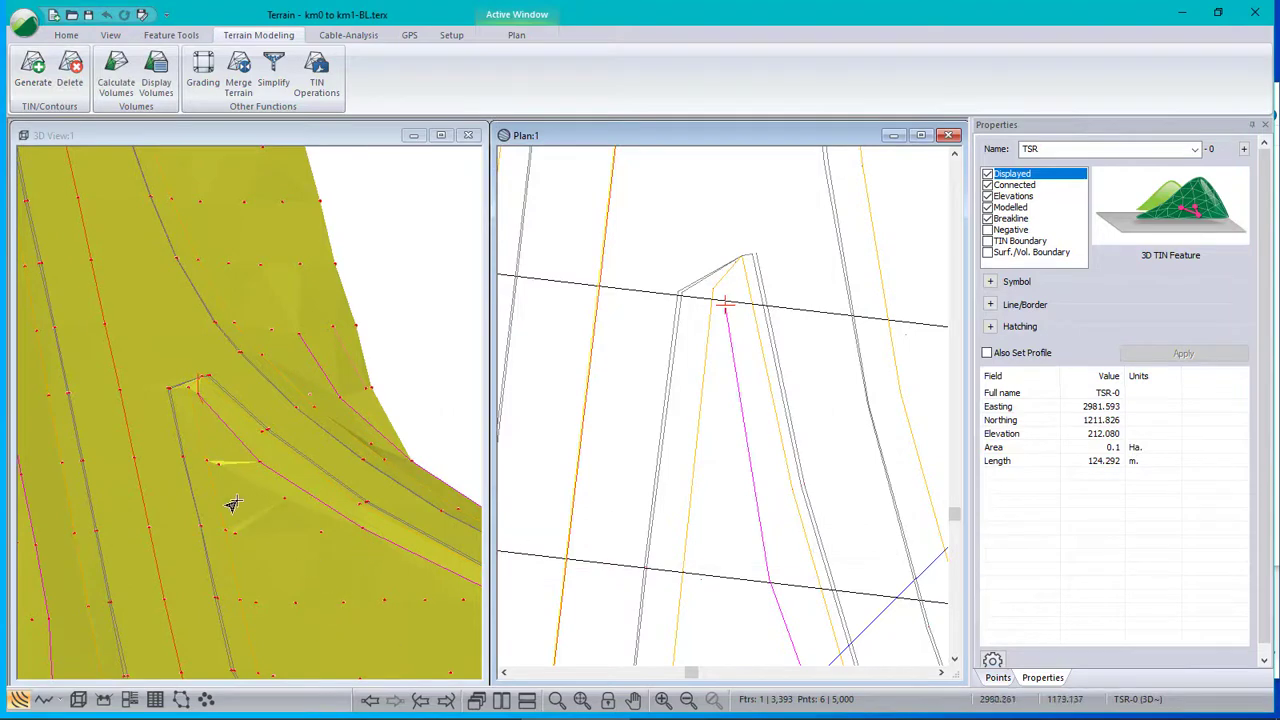
scroll(182, 432, "down", 3)
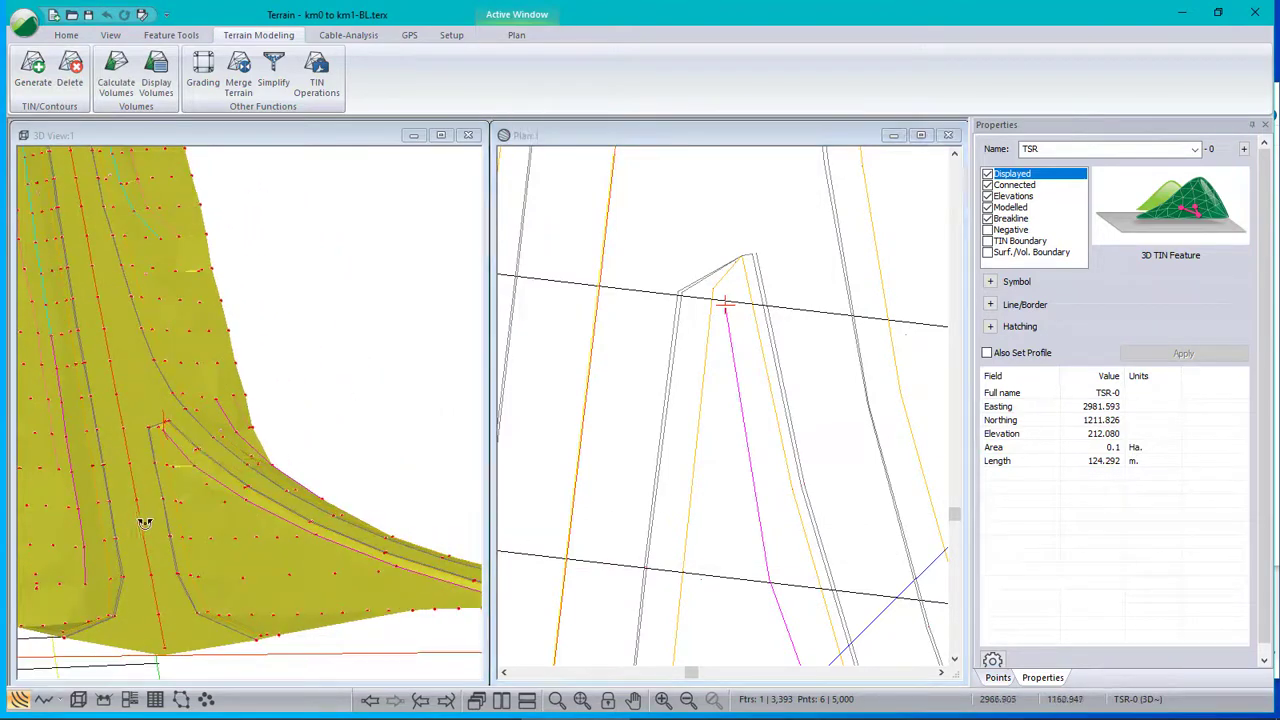
mouse_move(145, 522)
left_mouse_down()
mouse_move(137, 494)
mouse_move(149, 491)
mouse_move(156, 523)
left_mouse_up()
Turn off Track Mouse in the 3D view options and locate the next faulty triangles along the road
right_click(241, 316)
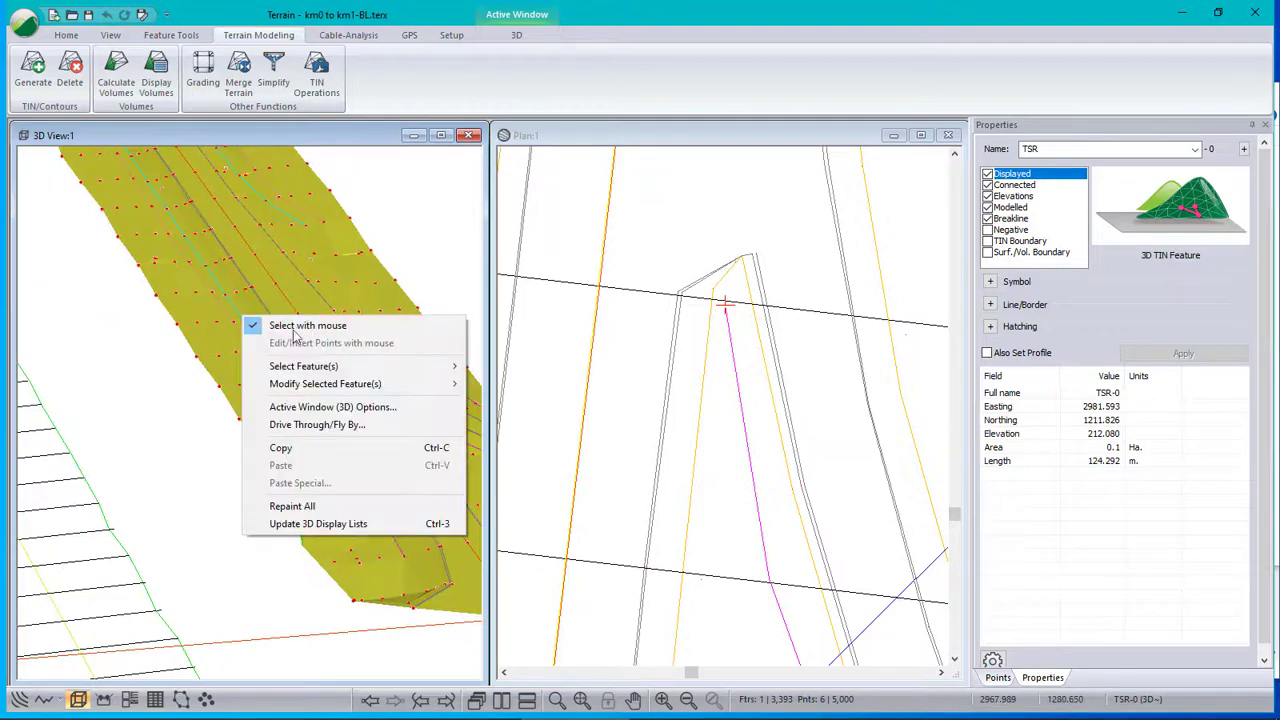
left_click(310, 407)
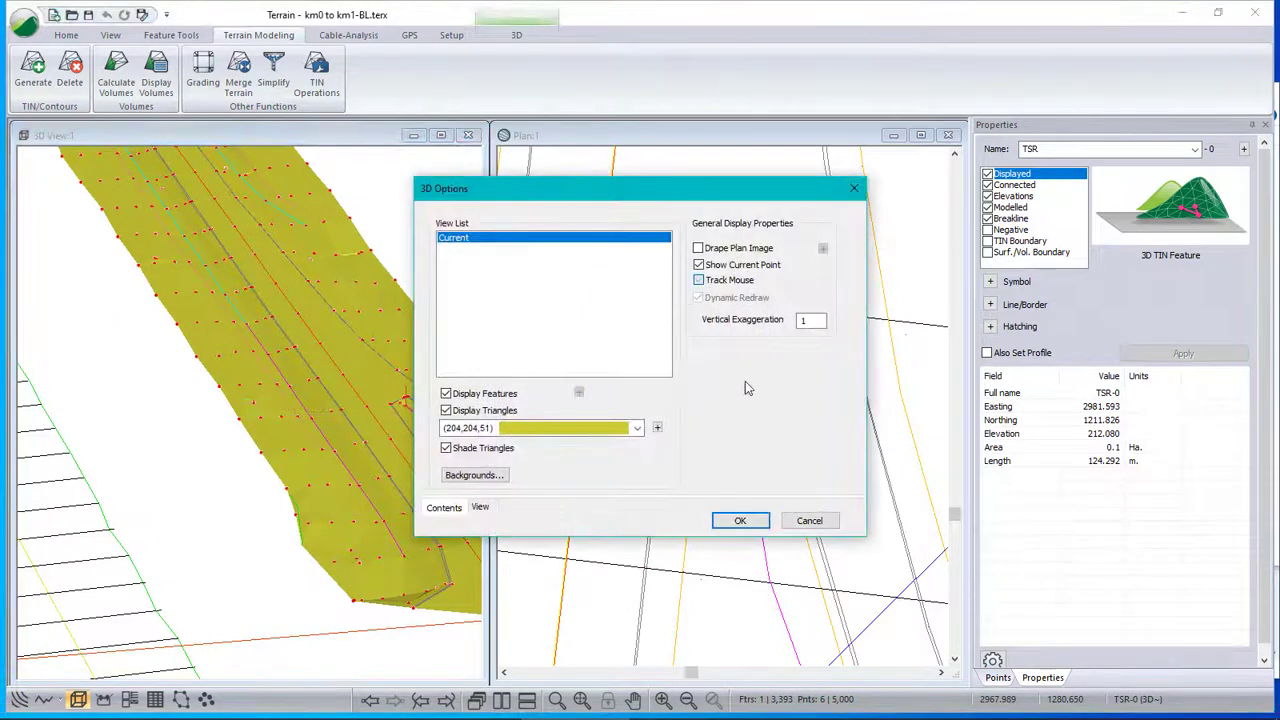
left_click(740, 520)
left_click_drag(251, 280, 238, 385)
scroll(215, 308, "up", 2)
scroll(215, 308, "up", 3)
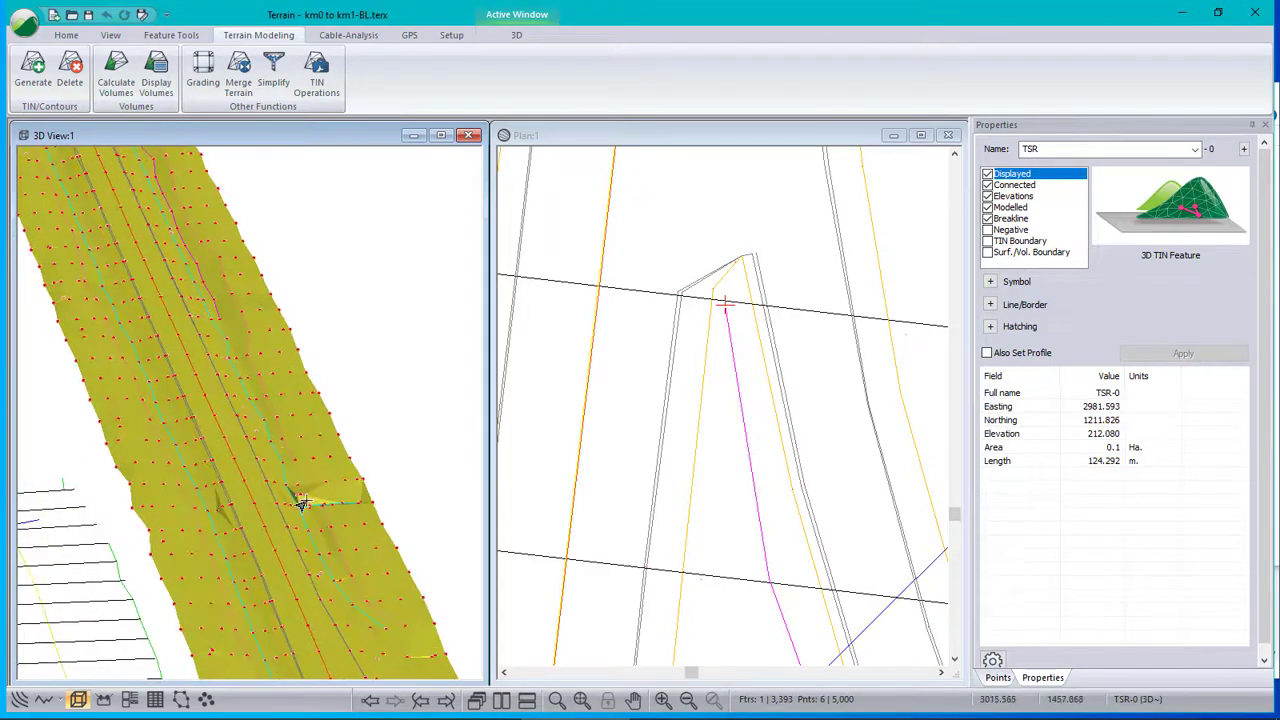